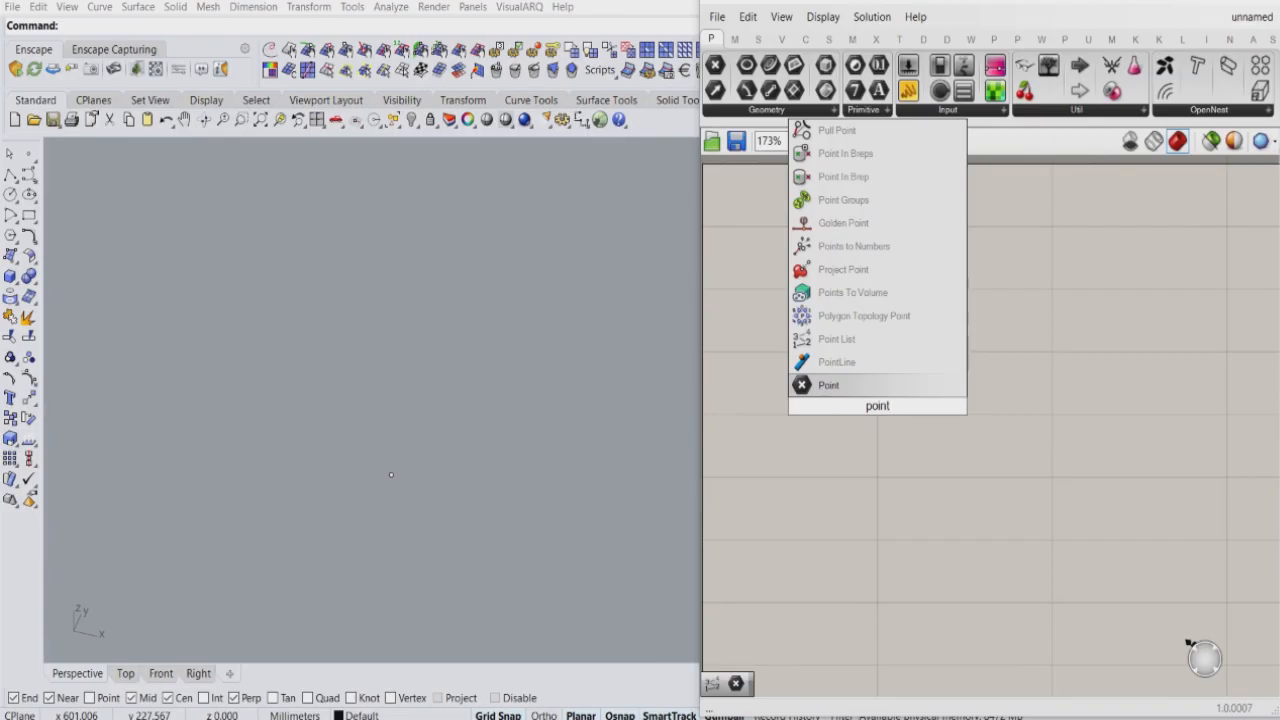
- Add a Point parameter to the canvas and assign it a single point picked in the Perspective viewport
click(828, 385)
right_click(848, 383)
click(920, 589)
click(391, 474)
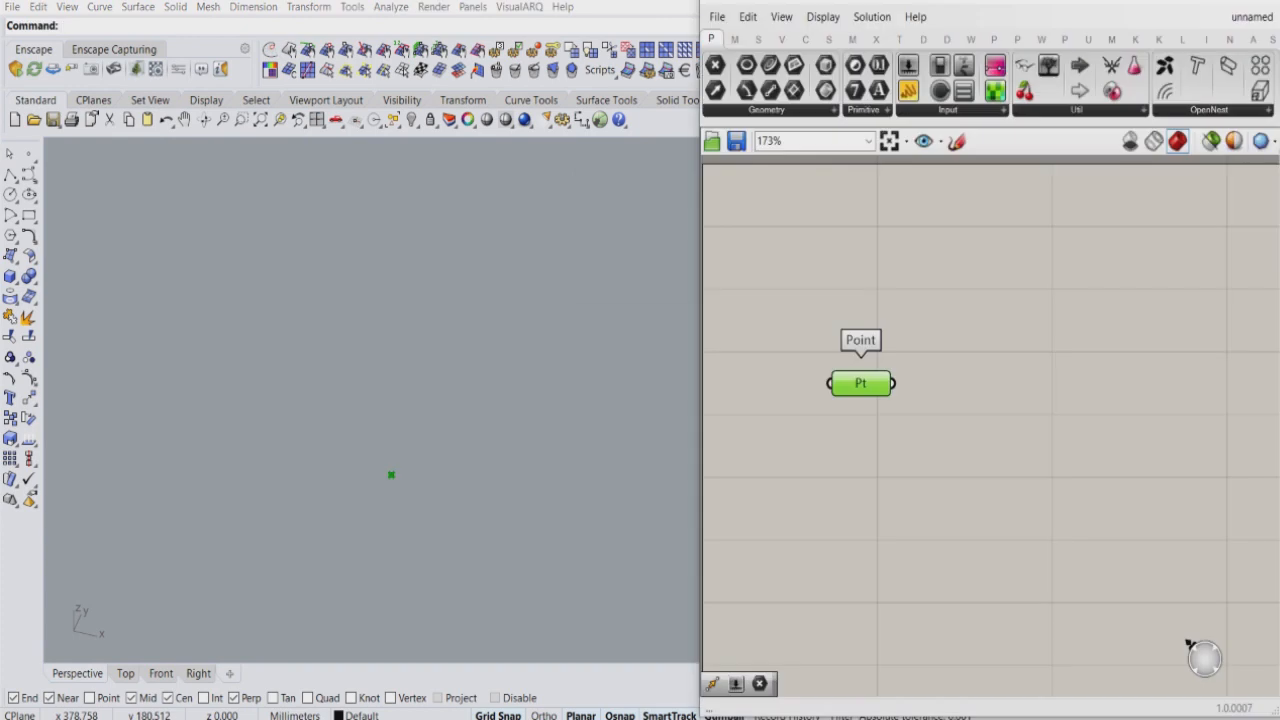
- Add a Move component and place it up and to the right of the Point parameter
click(1189, 644)
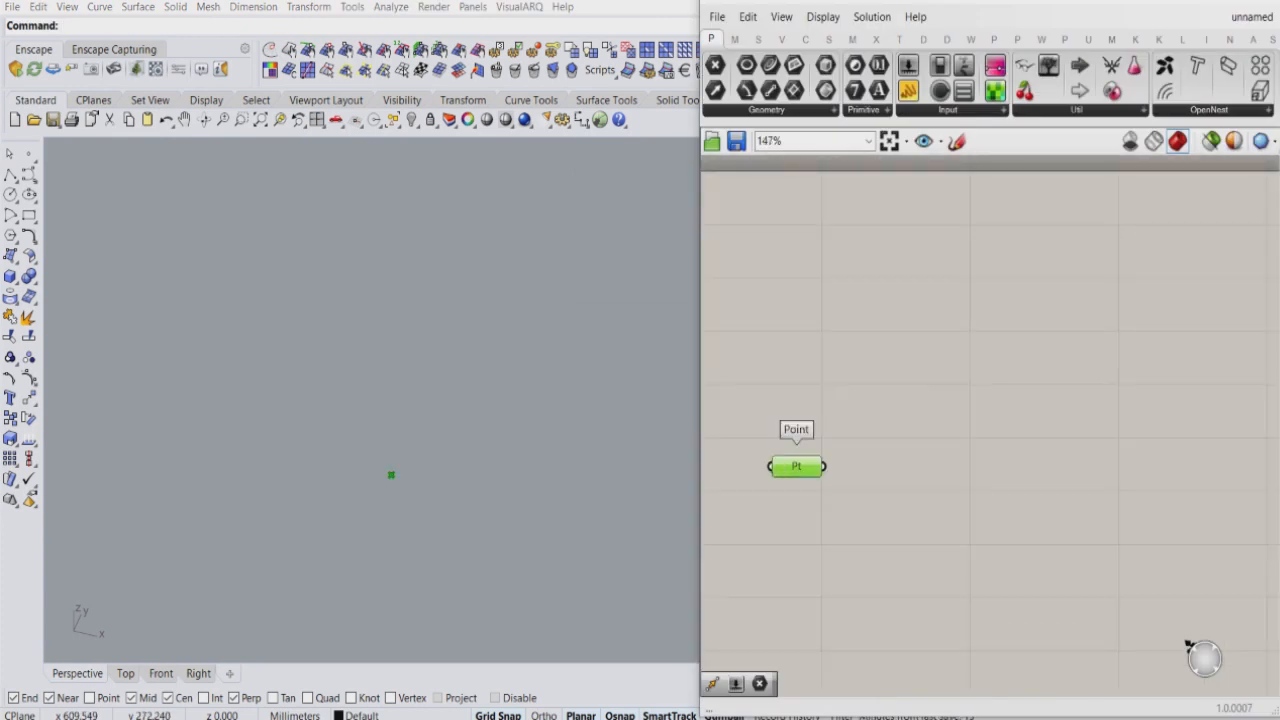
click(1189, 644)
double_click(876, 488)
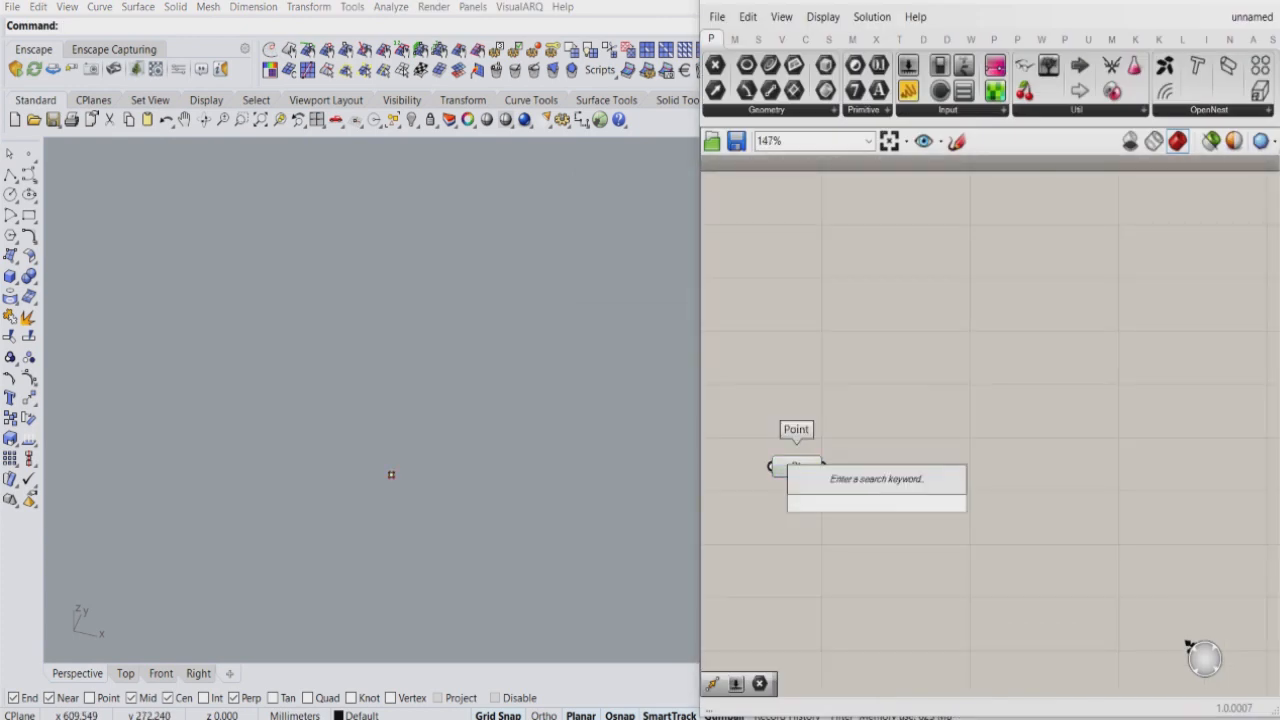
text(move)
key(Return)
drag(876, 498, 974, 409)
- Add a Series component and arrange it below and between the Point parameter and the Move component
double_click(884, 520)
text(series)
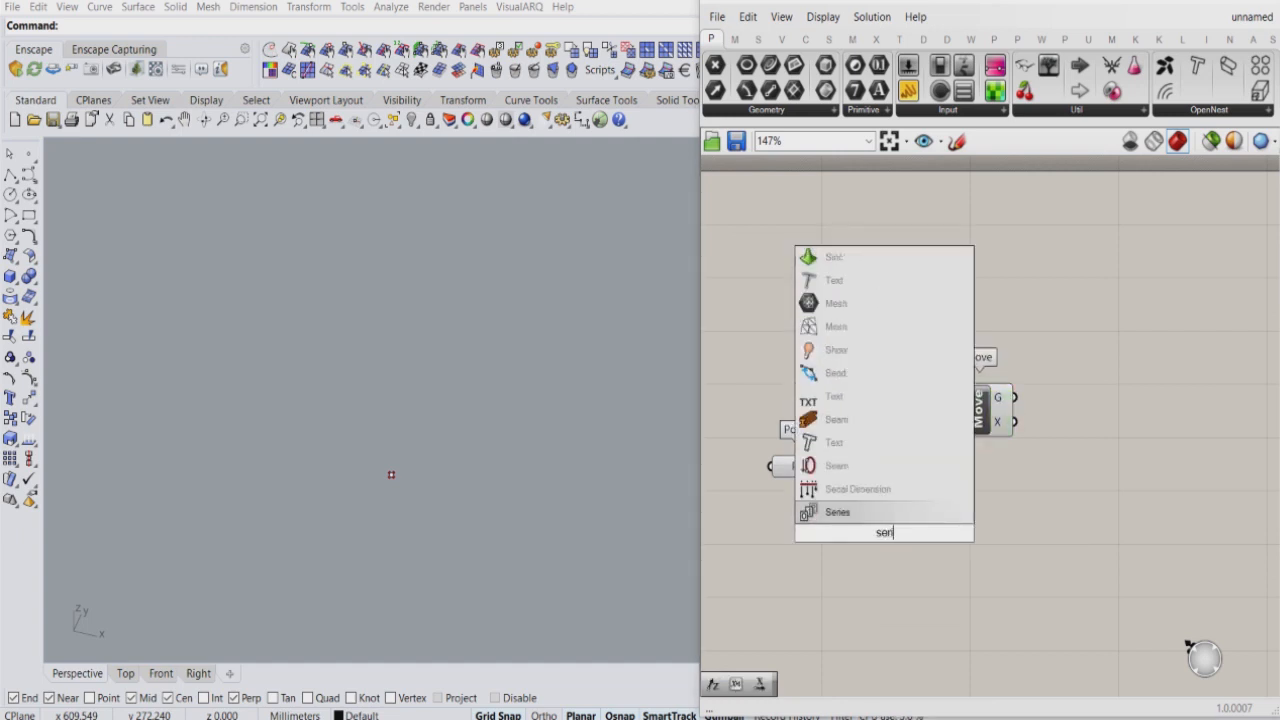
key(Return)
drag(796, 466, 781, 398)
drag(883, 533, 870, 503)
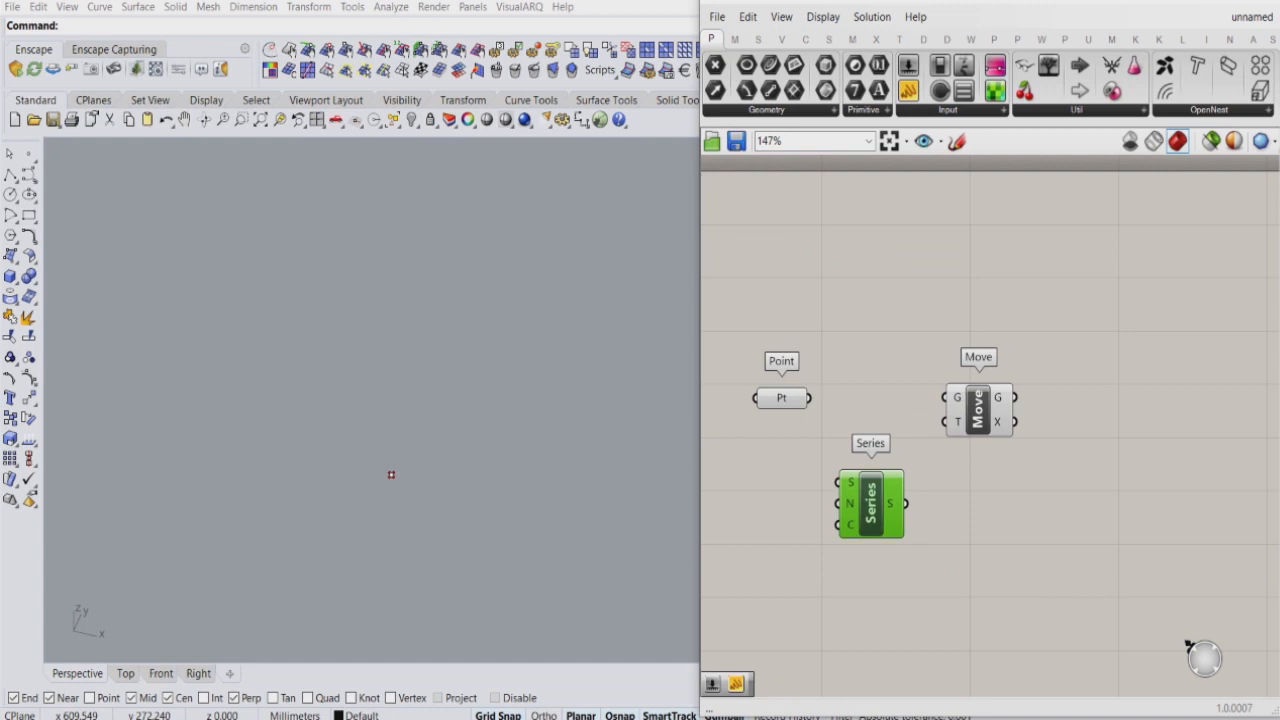
drag(978, 410, 1005, 398)
drag(870, 503, 904, 514)
- Add a number slider set to 10, wire it to the Series step and count inputs, and shift Move farther right
double_click(777, 532)
text(10)
key(Return)
drag(777, 532, 745, 535)
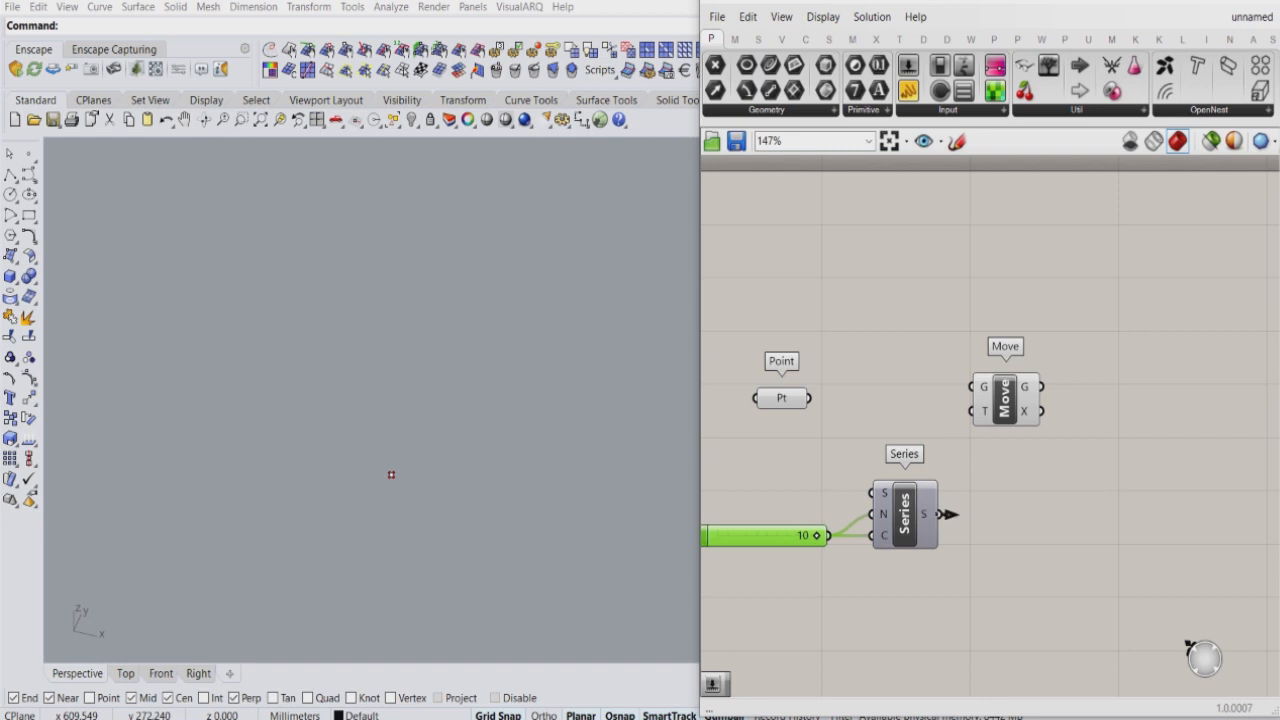
drag(1005, 400, 1058, 380)
double_click(987, 489)
text(x+1)
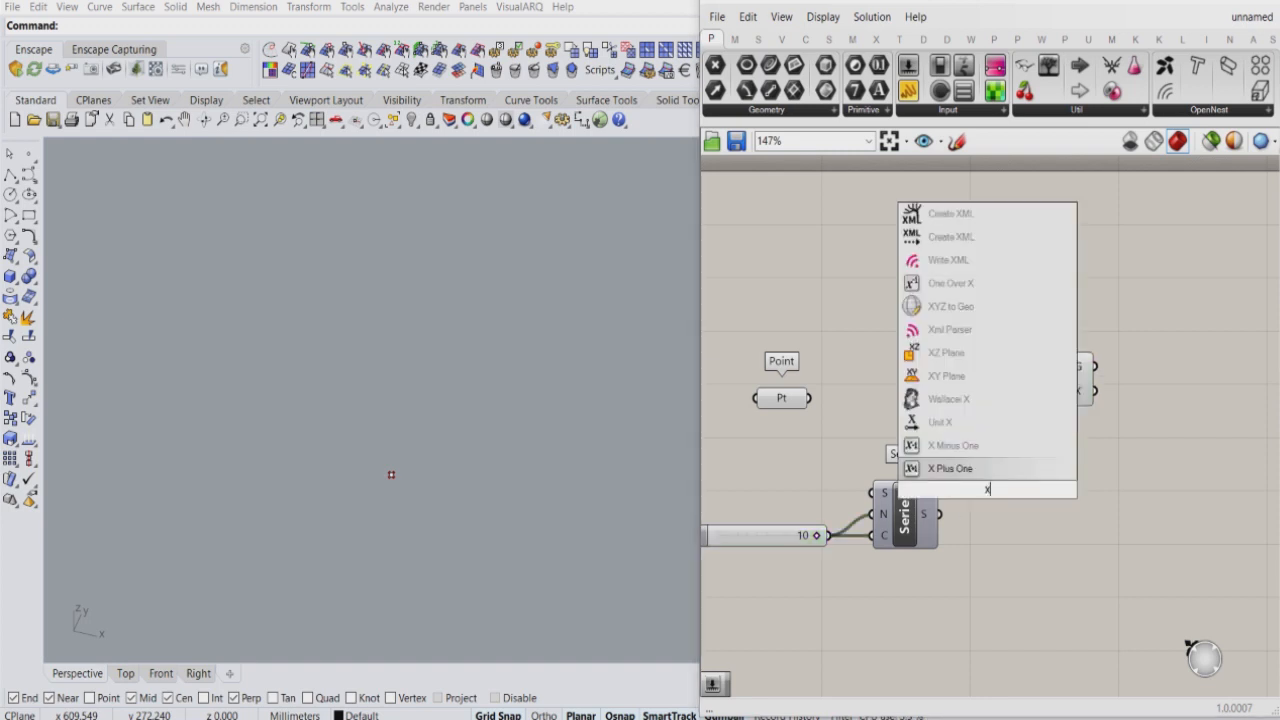
key(Return)
key(ctrl+z)
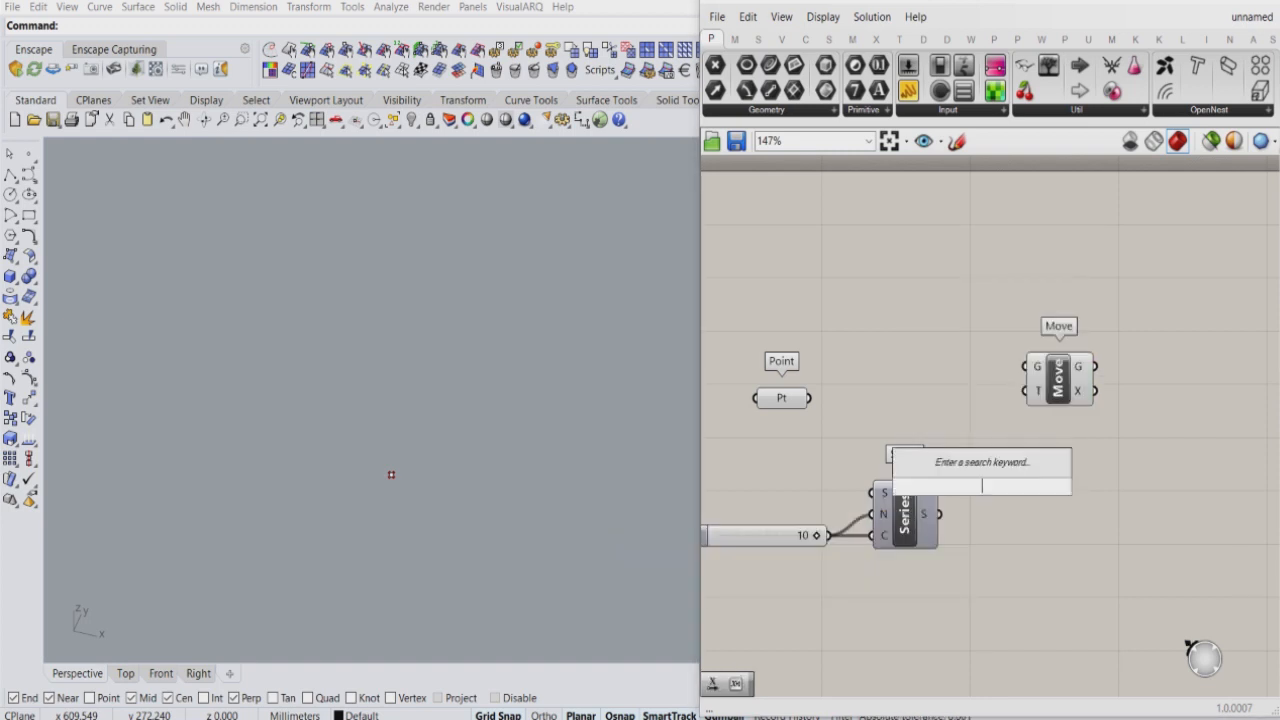
double_click(982, 487)
text(z)
key(Escape)
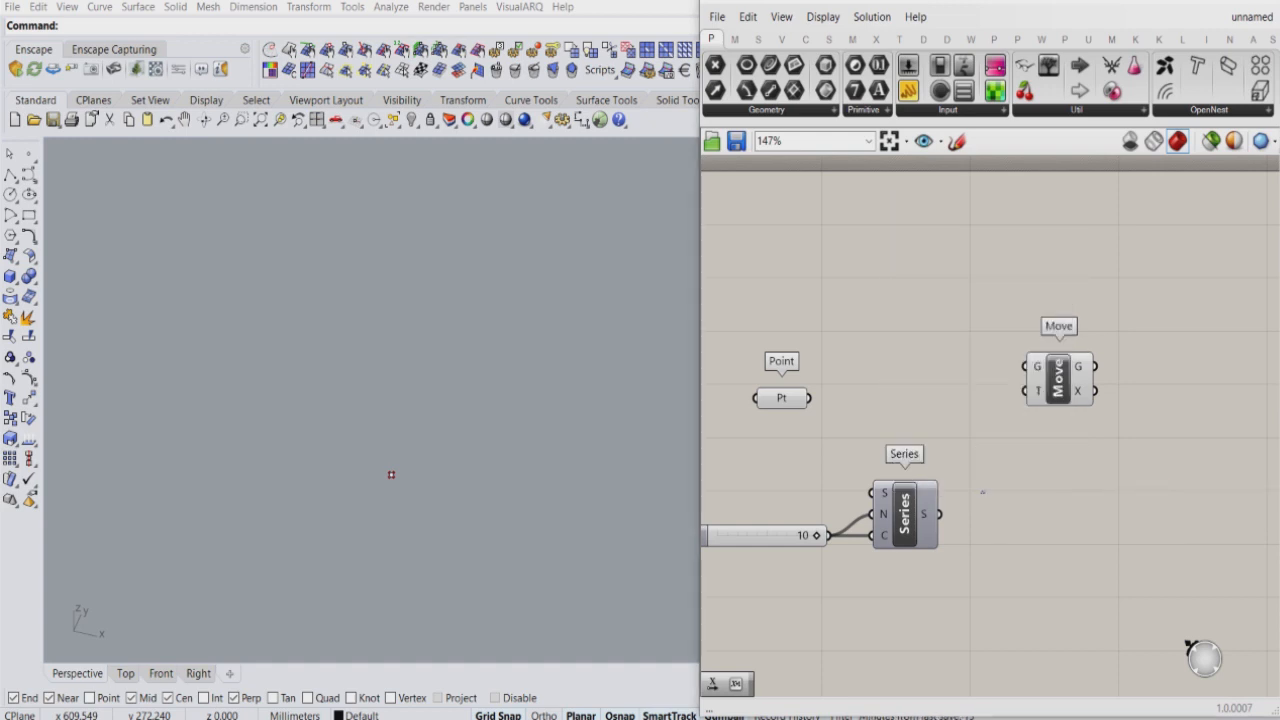
- Add a Unit X vector, wire Series through it to Move's T input, and connect the Point to Move's G input
double_click(994, 497)
text(x)
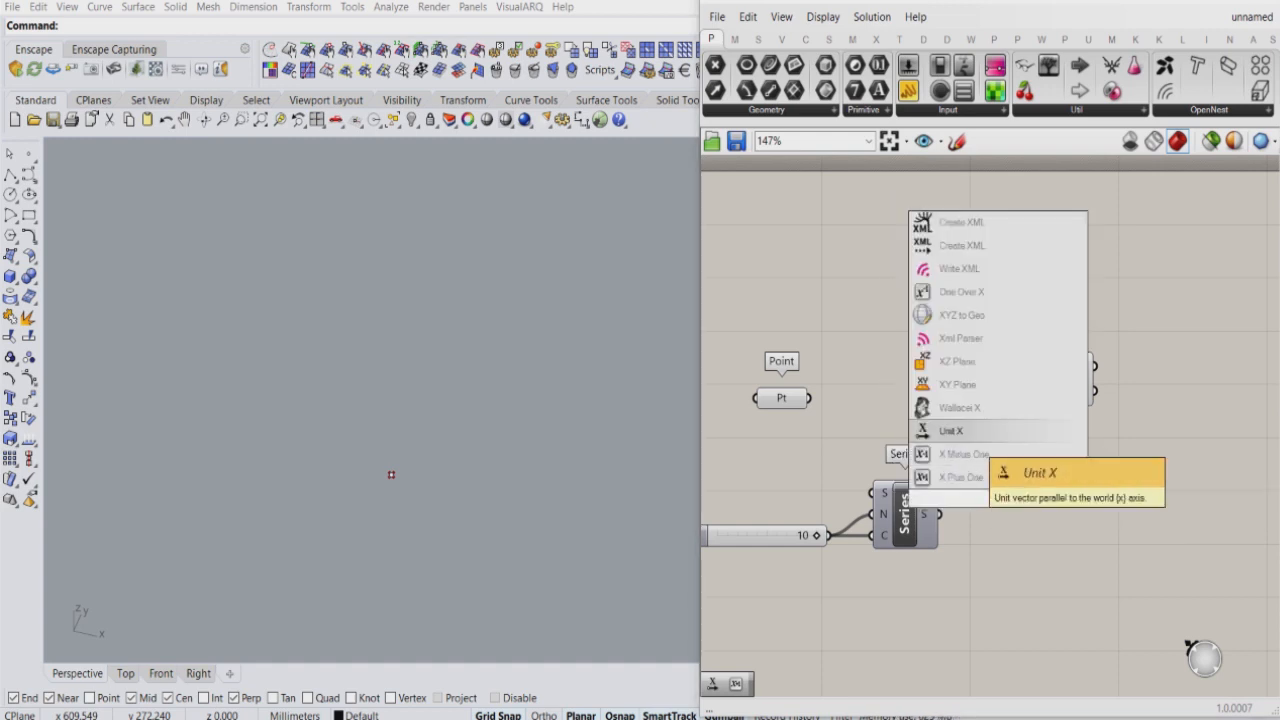
click(943, 449)
drag(1029, 498, 1024, 391)
drag(809, 398, 1050, 393)
- Tidy the layout by moving the Point parameter and the slider closer to the Series component
click(782, 398)
drag(782, 398, 844, 432)
drag(760, 535, 784, 487)
click(877, 469)
scroll(877, 471, down, 4)
scroll(1041, 431, up, 4)
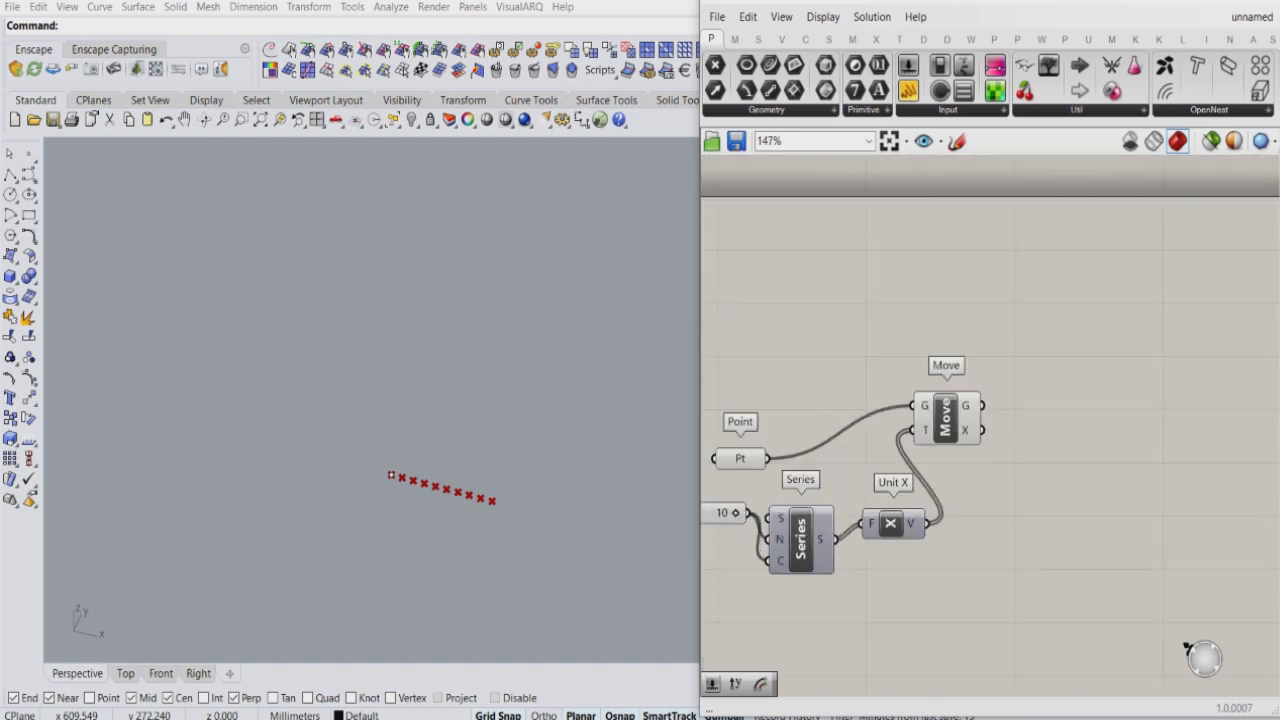
- Add a second Move component and duplicate the slider, Series and Unit X group below the original
double_click(1080, 425)
text(move)
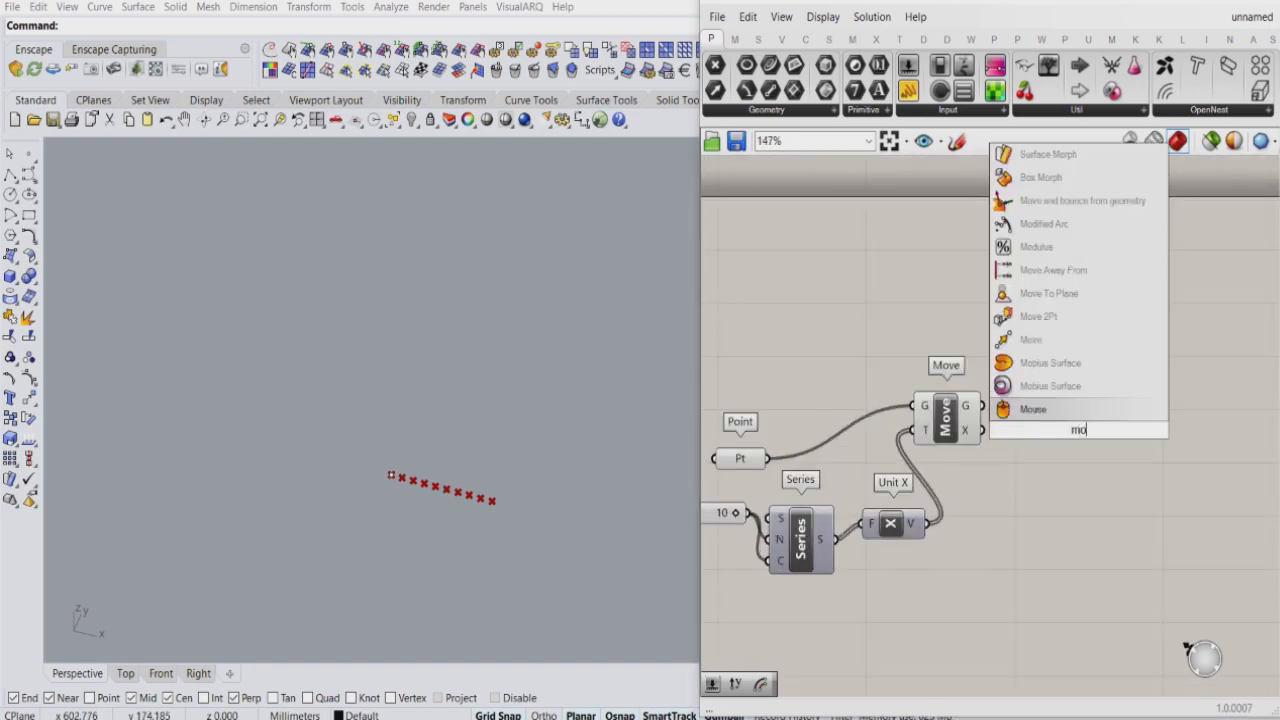
key(Return)
drag(935, 615, 735, 490)
alt+drag(801, 540, 936, 630)
- Replace the copied Unit X with Unit Y, wired from the copied Series to the second Move, and feed that Move the first Move's geometry
click(990, 565)
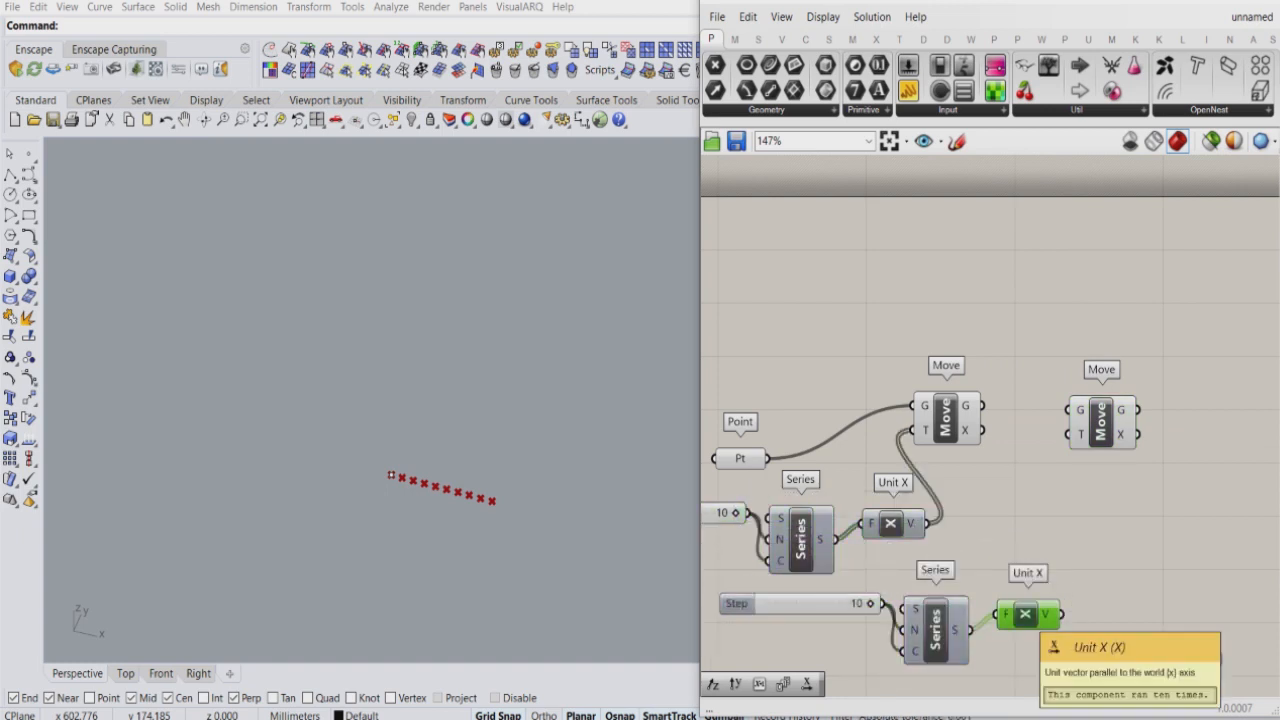
key(Delete)
double_click(1027, 586)
text(unit y)
key(Return)
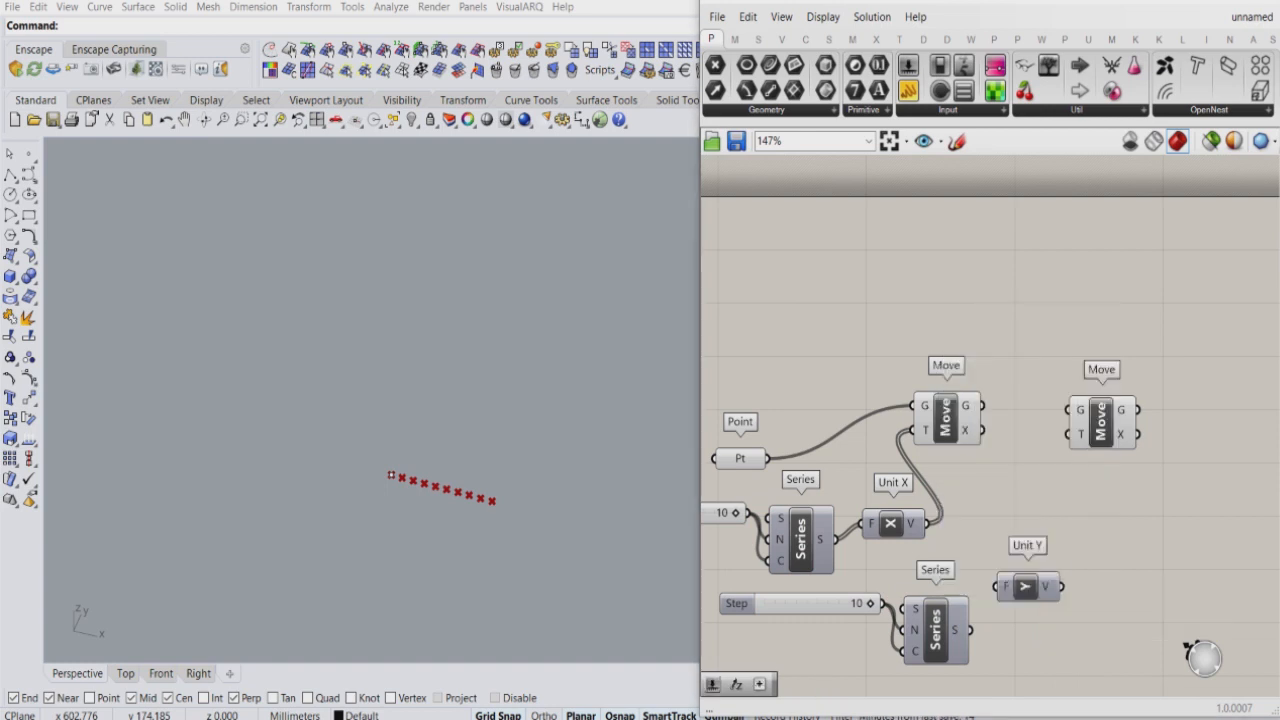
drag(995, 605, 1069, 434)
drag(981, 405, 1068, 409)
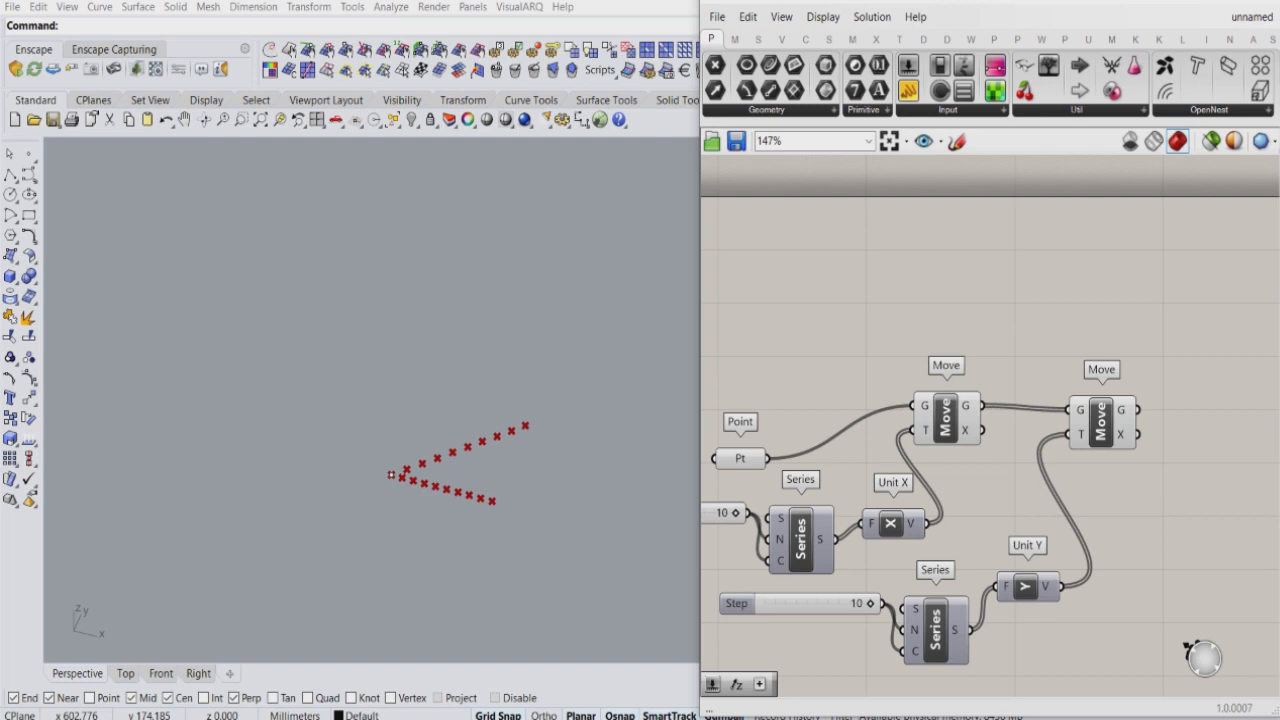
- Set the second Move's geometry input to Graft rather than Flatten, and reposition the component beside the first Move
right_click(1076, 406)
click(1115, 528)
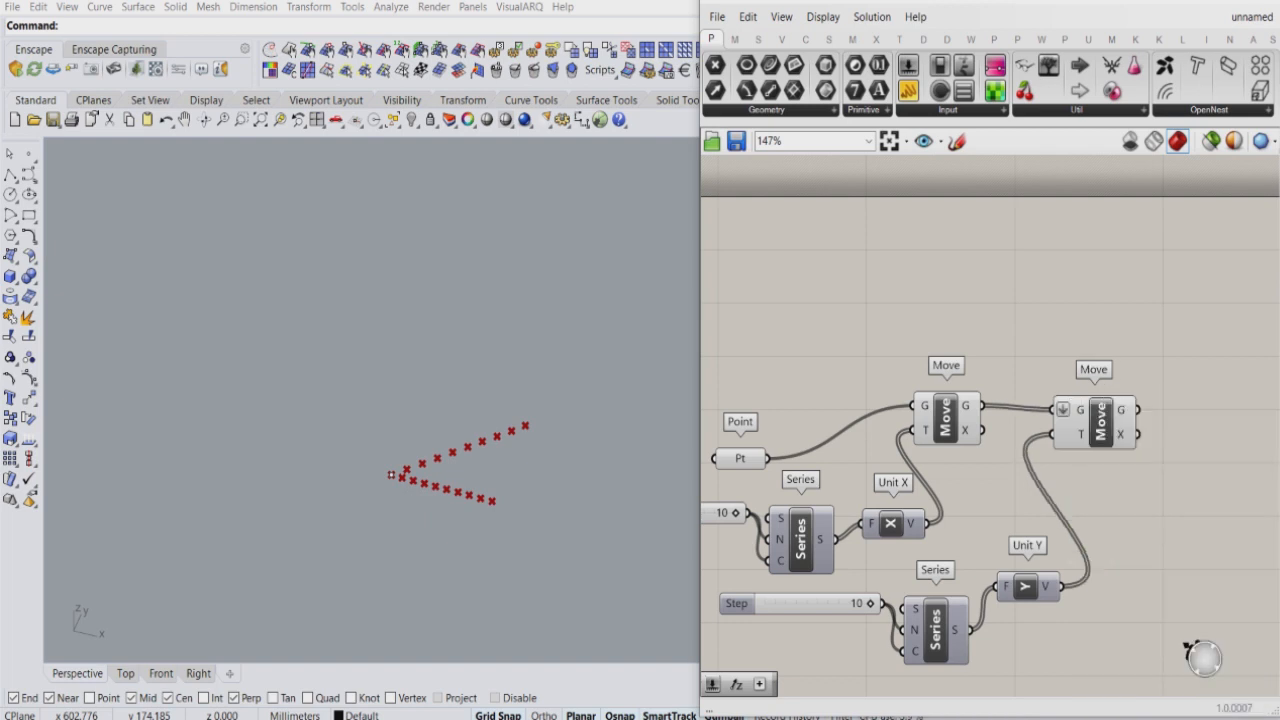
drag(1100, 420, 1104, 407)
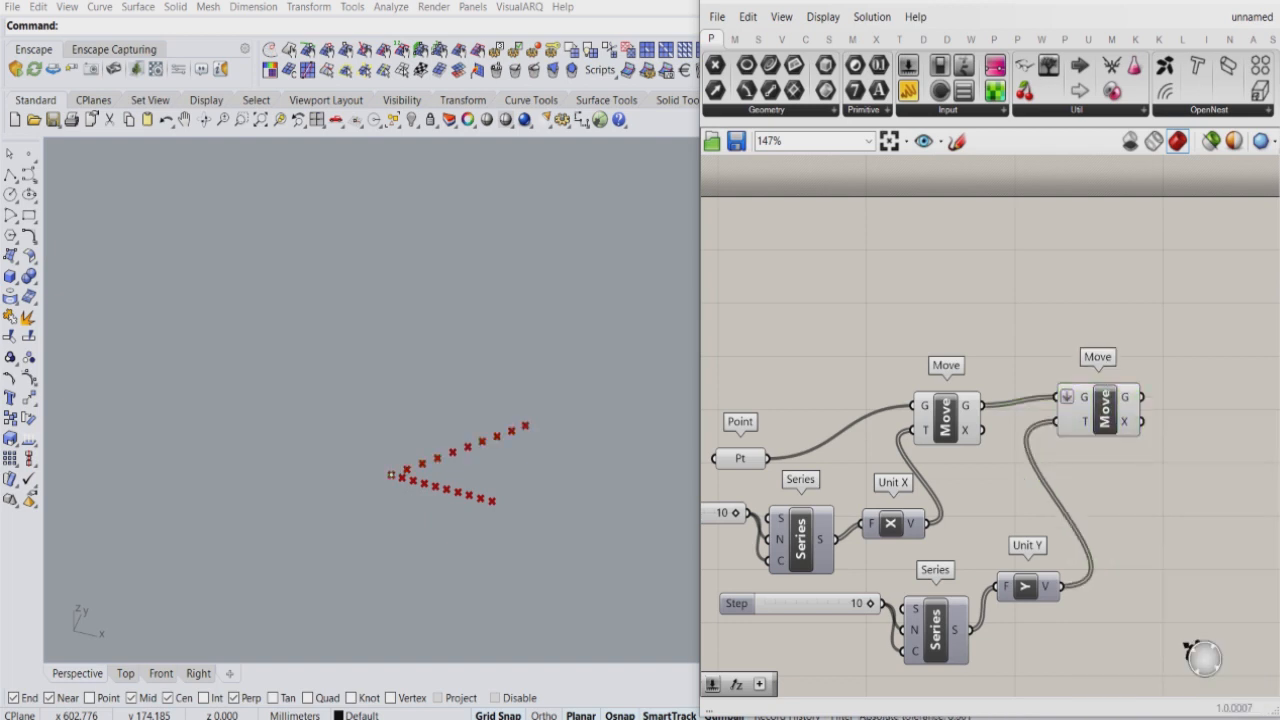
right_click(1064, 397)
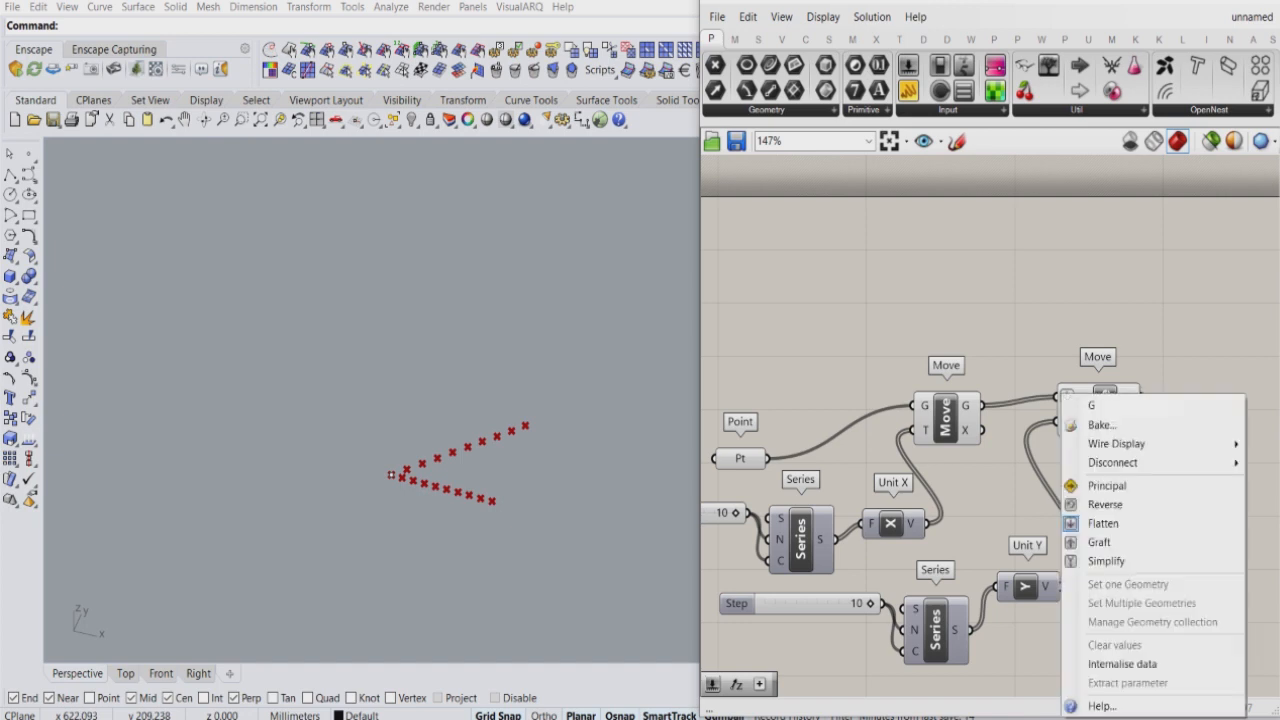
click(1105, 543)
scroll(940, 457, down, 3)
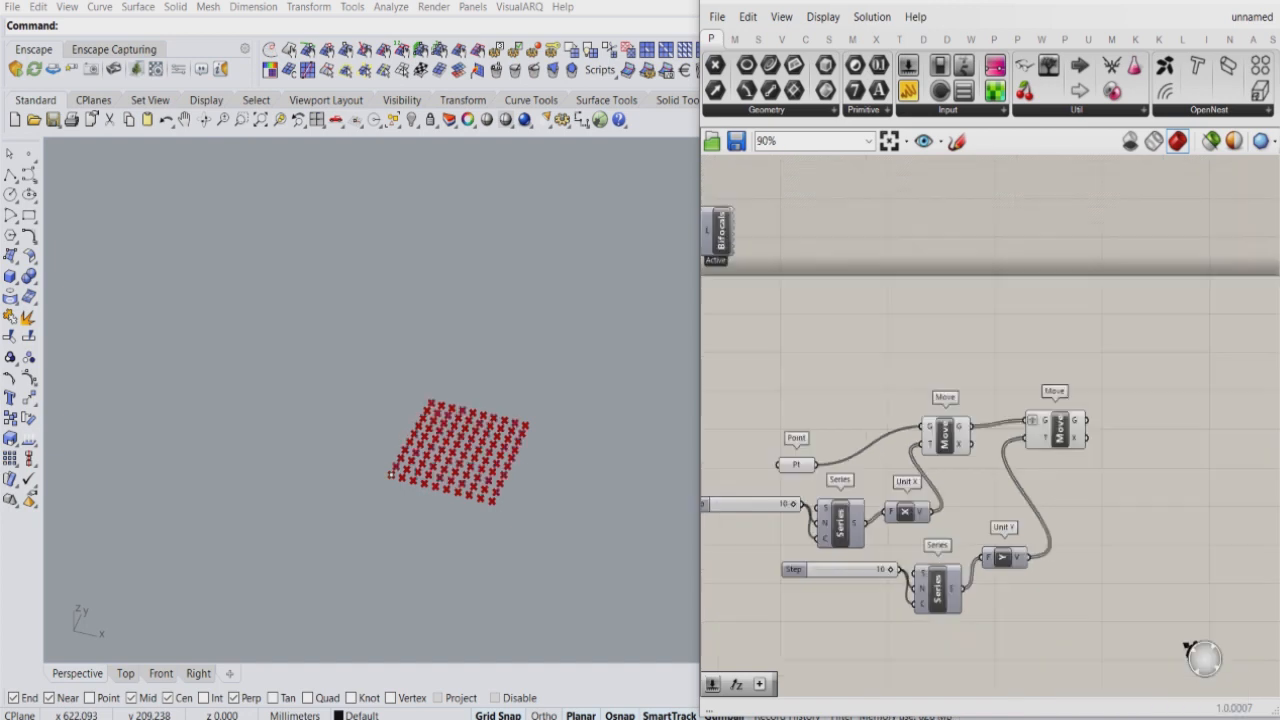
scroll(1020, 465, up, 1)
drag(1042, 424, 1023, 464)
click(1070, 520)
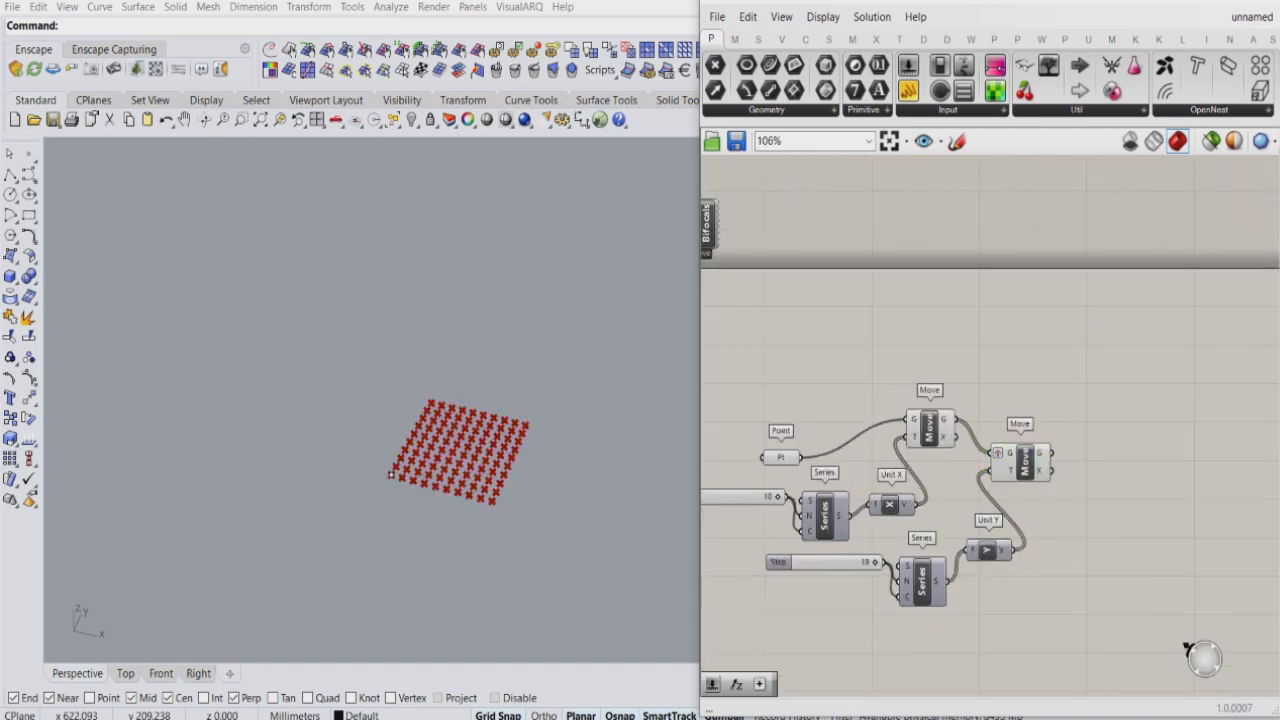
- Add a third Move component and position it to the right of the second Move
double_click(1085, 487)
text(move)
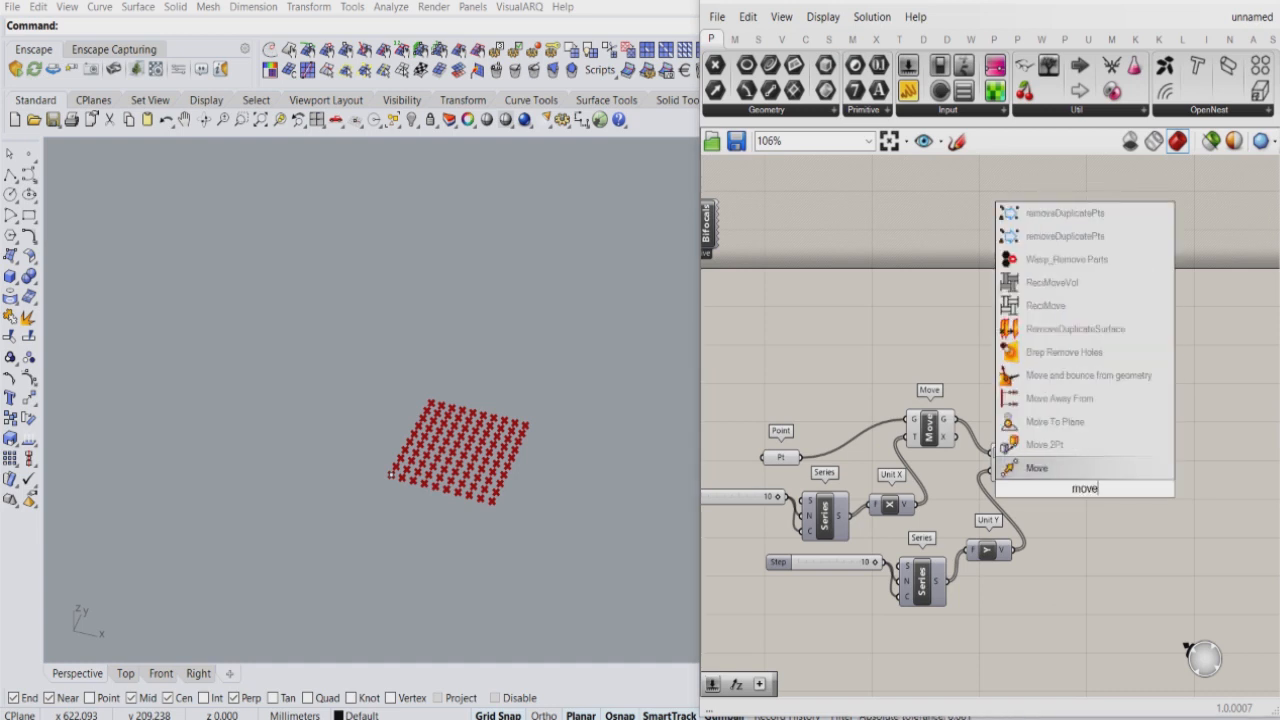
key(Return)
click(1000, 438)
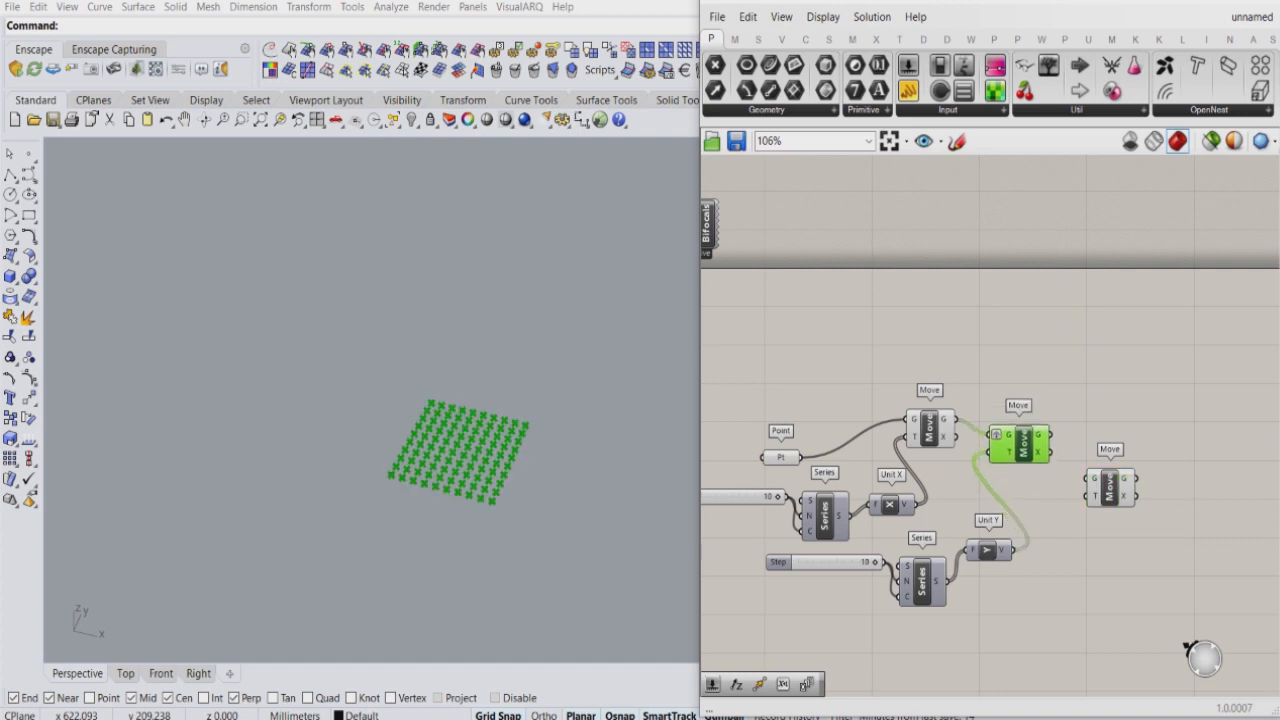
drag(1110, 488, 1118, 463)
- Duplicate the second slider, Series and Unit Y group below and line up the copied slider
drag(1018, 608, 758, 558)
alt+drag(922, 581, 950, 664)
click(870, 615)
drag(807, 645, 778, 639)
scroll(905, 460, down, 1)
scroll(915, 650, up, 5)
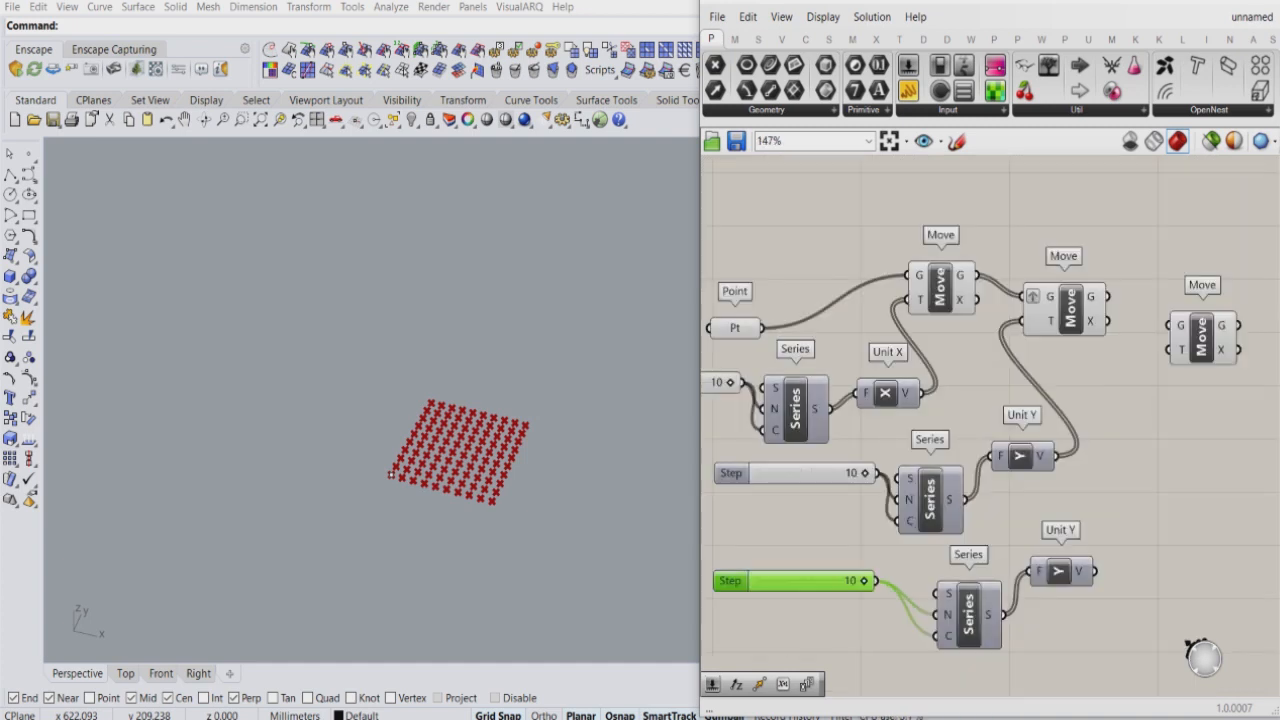
- Add a separate number slider set to 1 and connect it to the count input of the third Series
double_click(815, 628)
text(1)
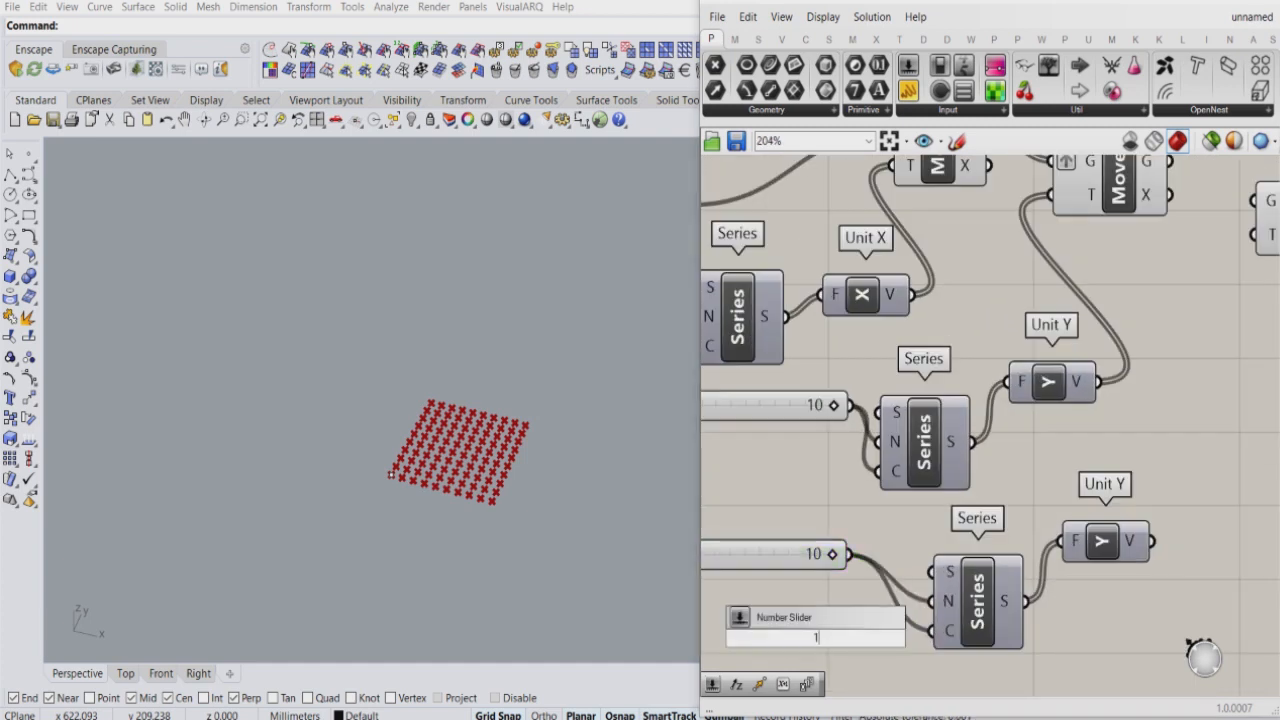
key(Return)
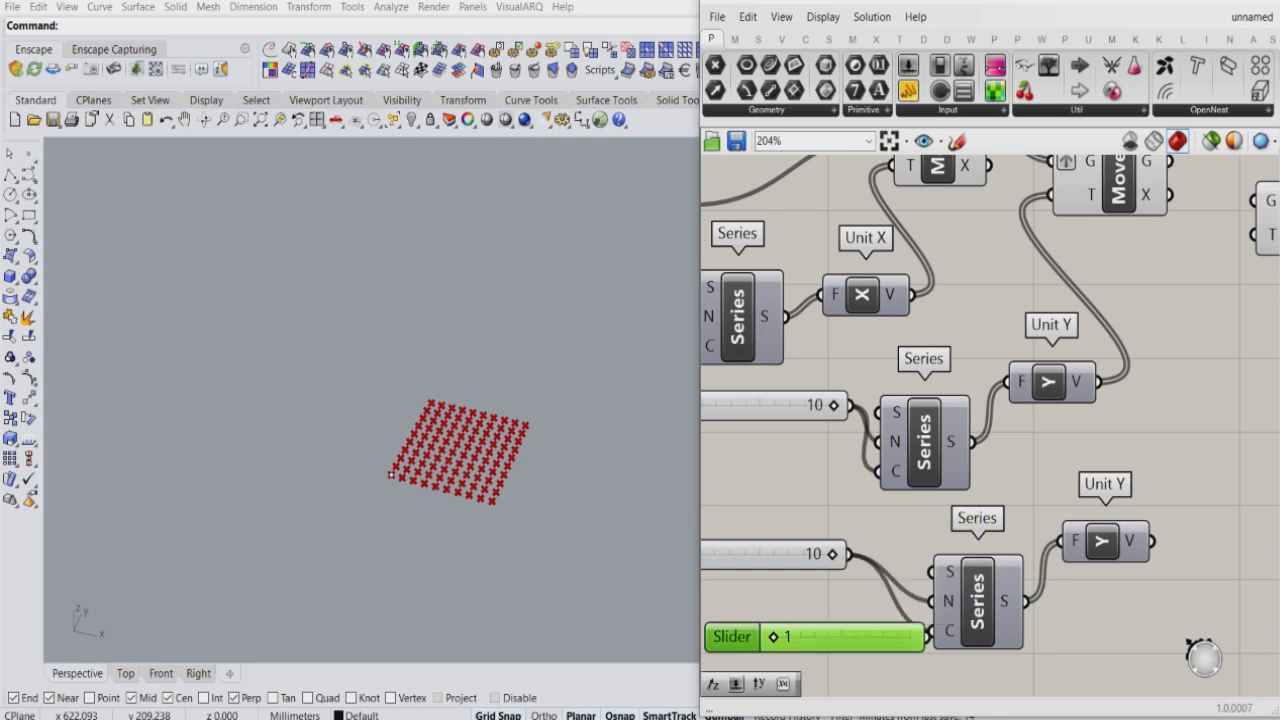
scroll(903, 640, down, 3)
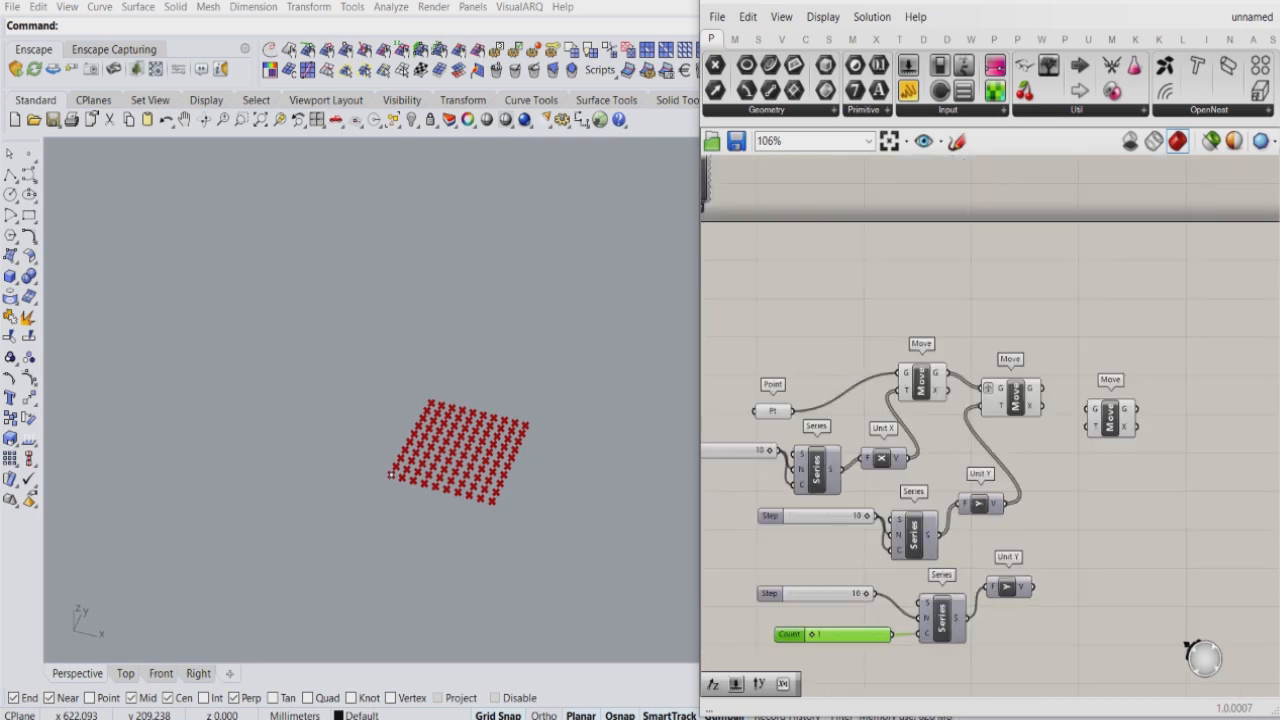
- Replace the copied Unit Y with Unit Z, wire it to the third Move's T input, and connect the second Move's geometry
double_click(1007, 563)
text(unit z)
key(Return)
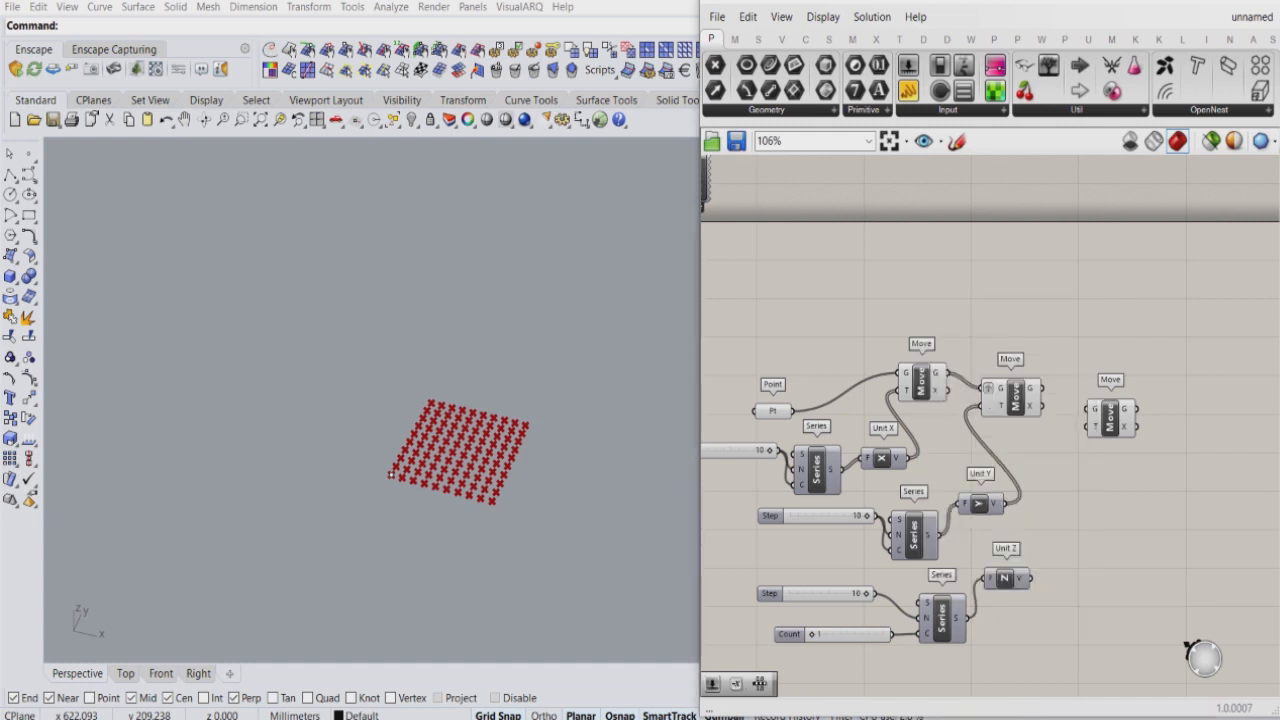
drag(1033, 577, 1087, 428)
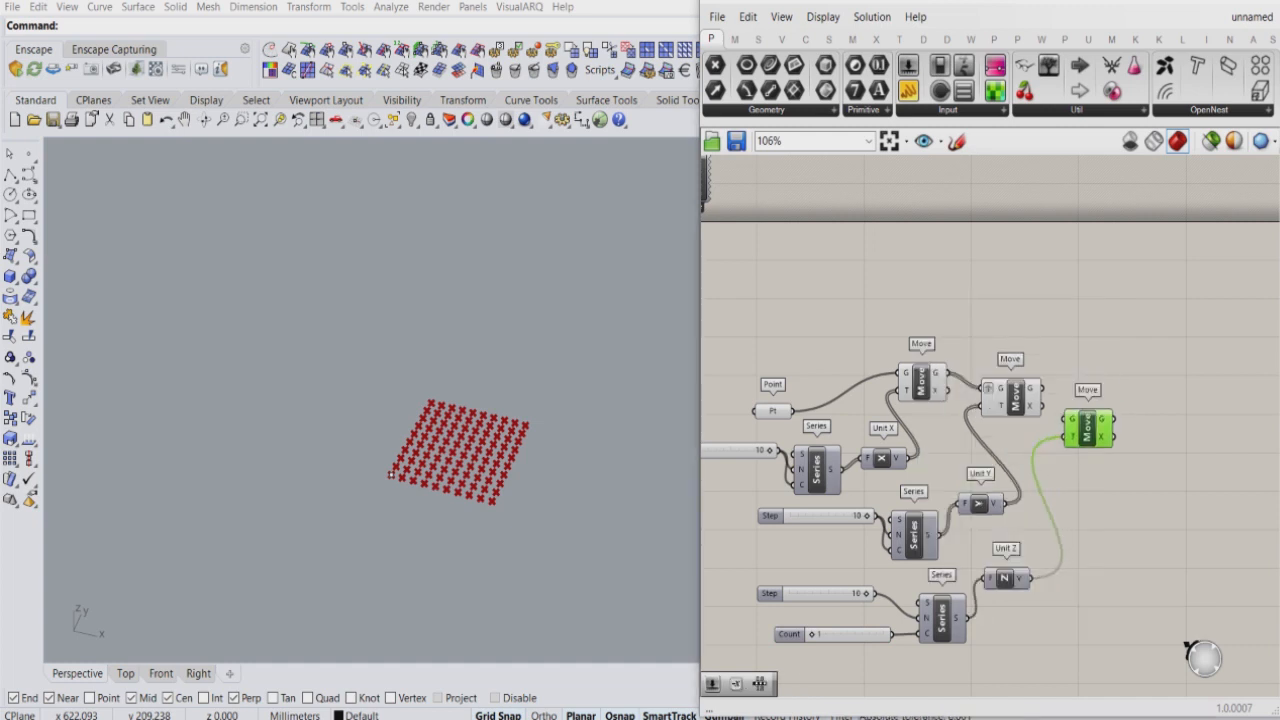
click(1125, 495)
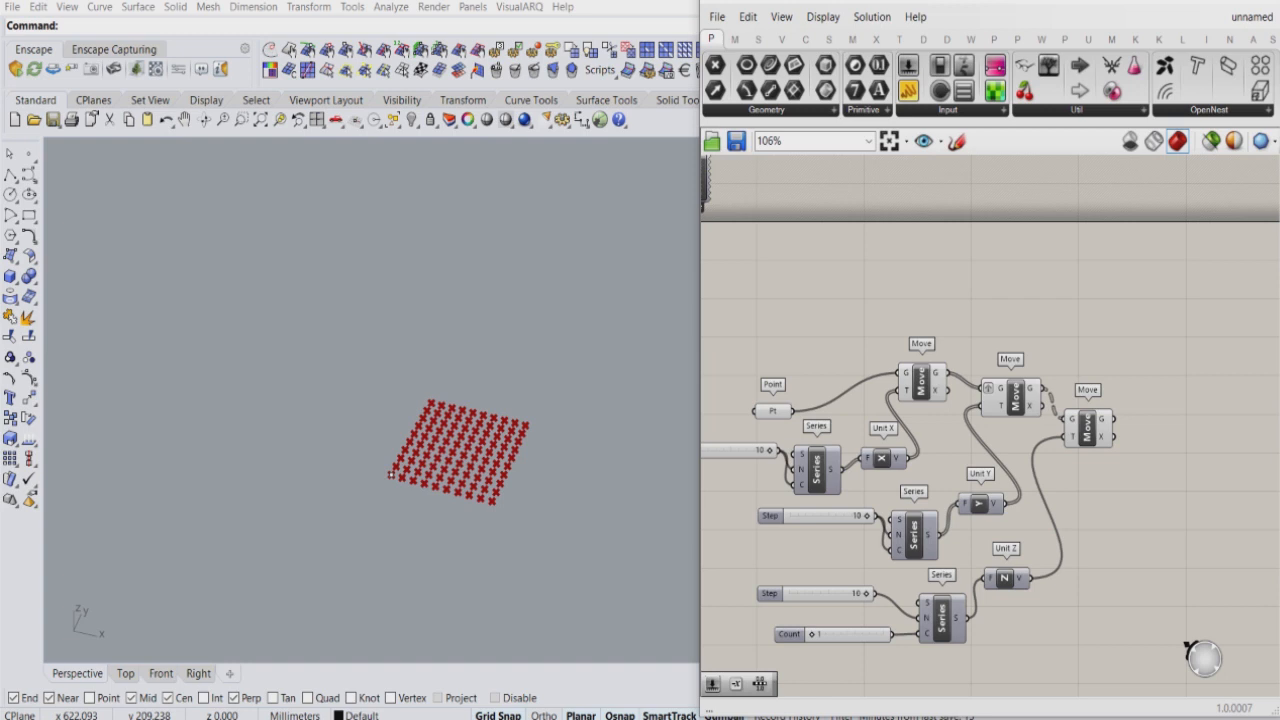
- Set the third Series' count slider to 10 and graft the third Move's geometry input
drag(812, 635, 818, 635)
right_drag(565, 385, 447, 318)
right_drag(406, 470, 388, 483)
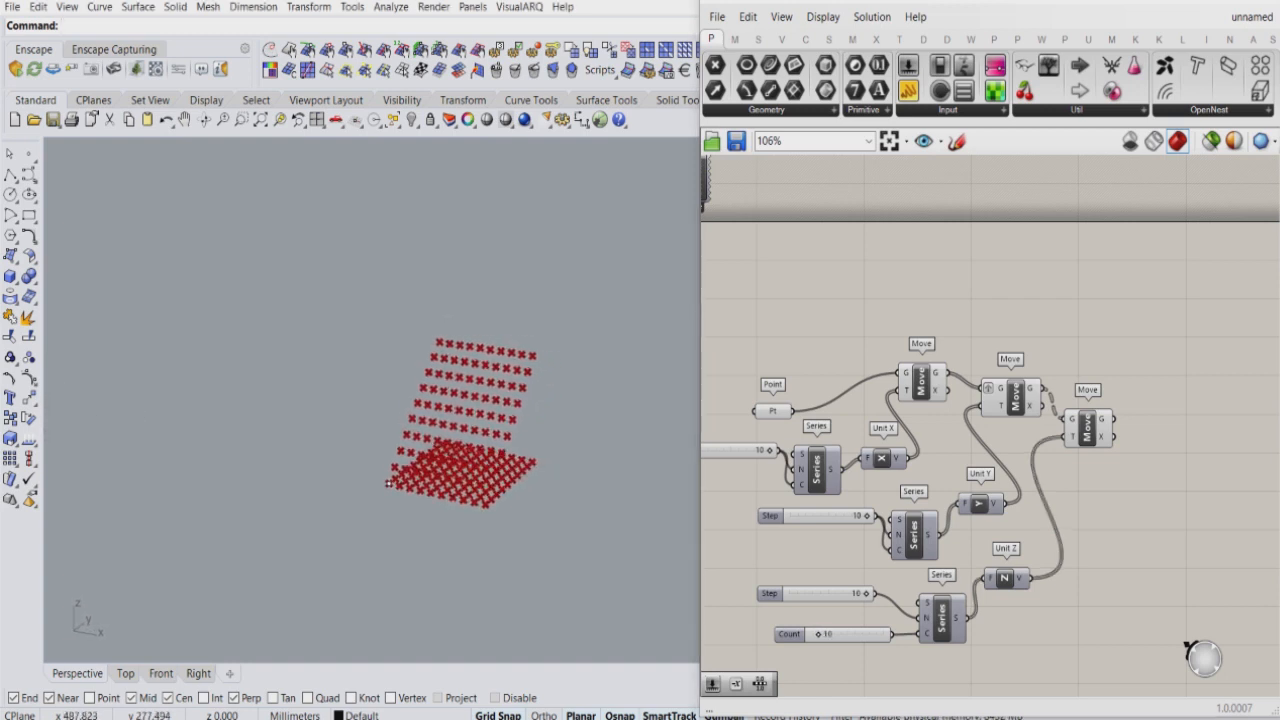
right_click(1071, 419)
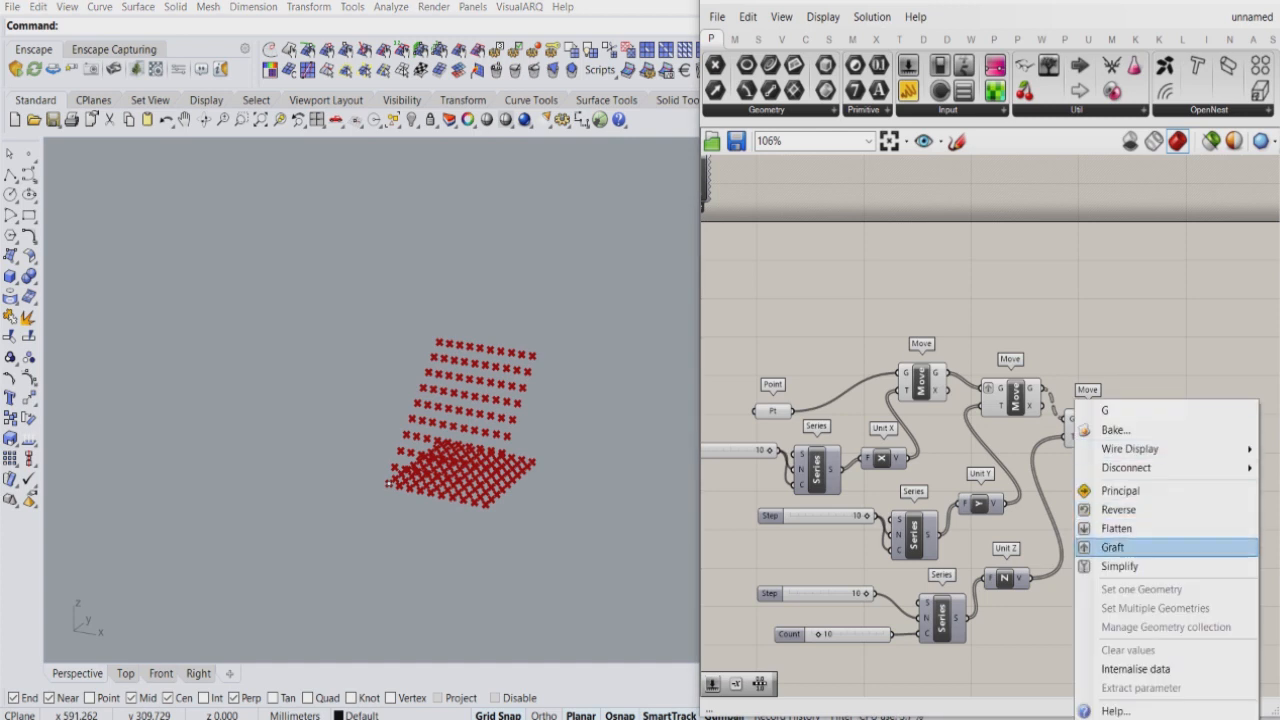
click(1110, 547)
scroll(475, 410, up, 4)
right_drag(475, 410, 457, 401)
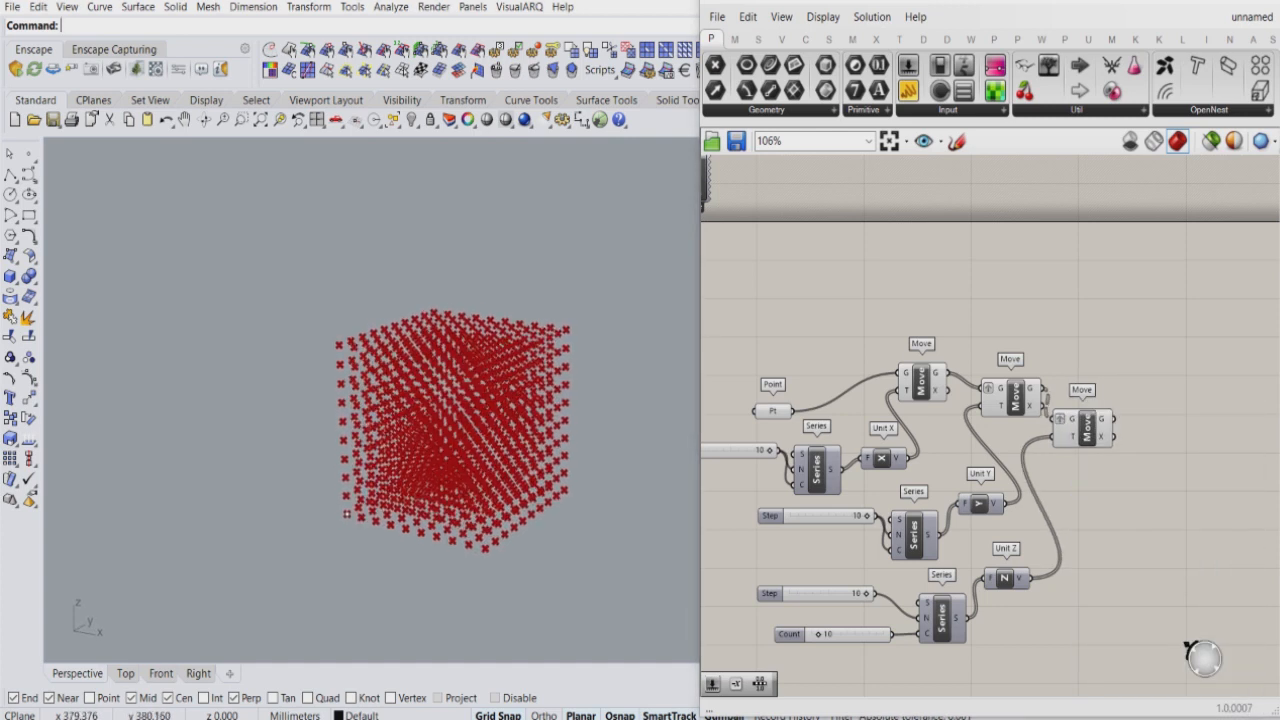
- Raise the third Series' count slider to 24 to make the point grid taller
drag(818, 634, 824, 634)
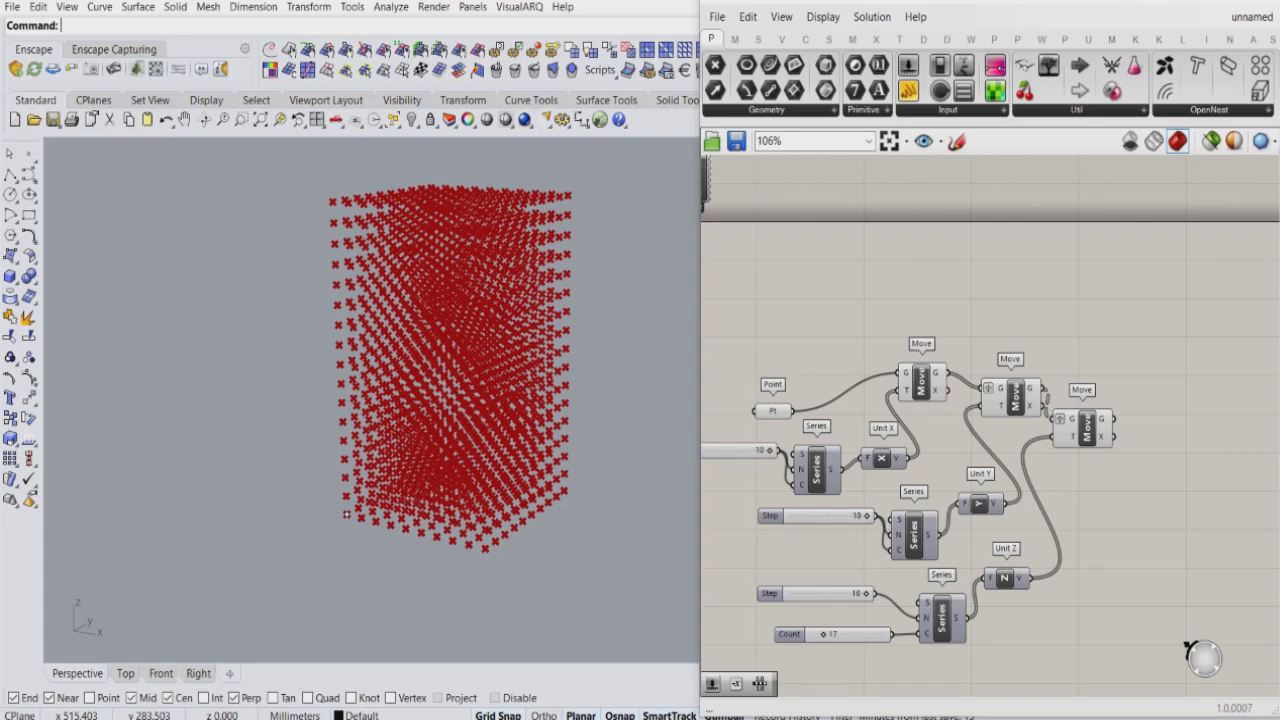
scroll(610, 635, down, 3)
scroll(650, 430, up, 4)
scroll(505, 343, down, 2)
drag(822, 634, 828, 634)
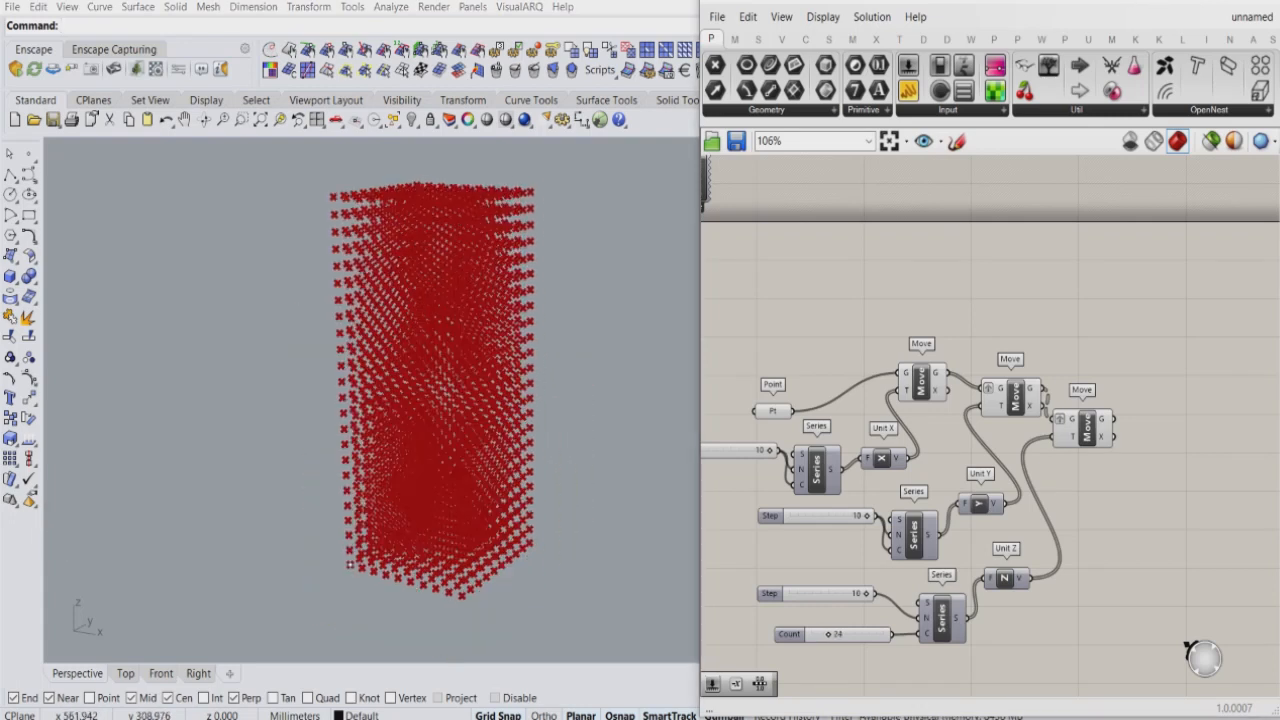
- Add a Center Box with the third Move's geometry wired to its base input, and place a Division component beside it
double_click(1125, 475)
text(box)
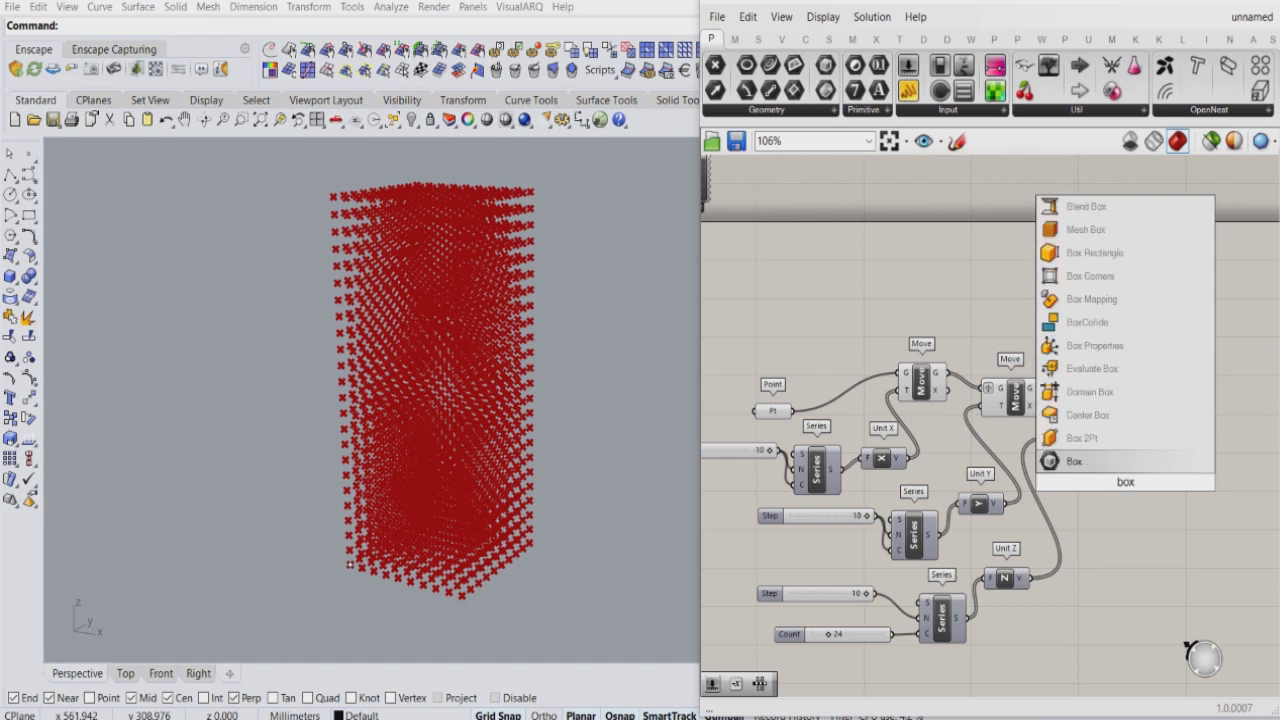
click(1088, 415)
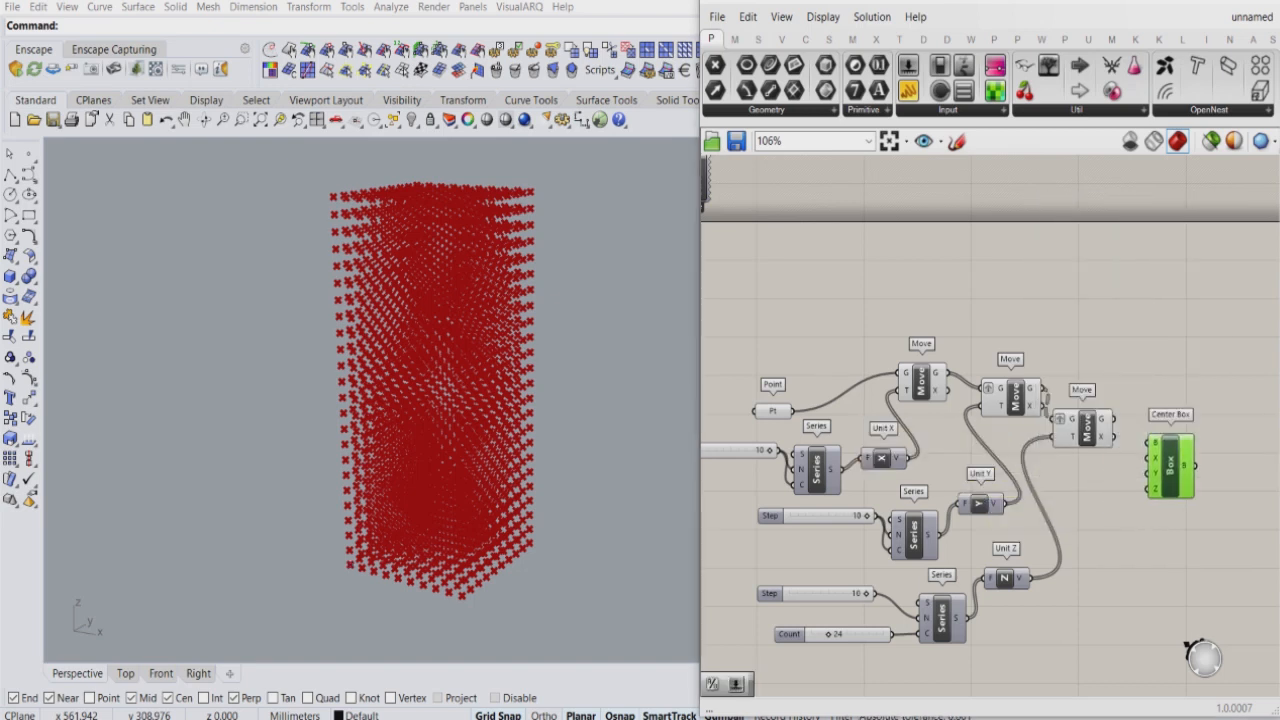
double_click(1109, 508)
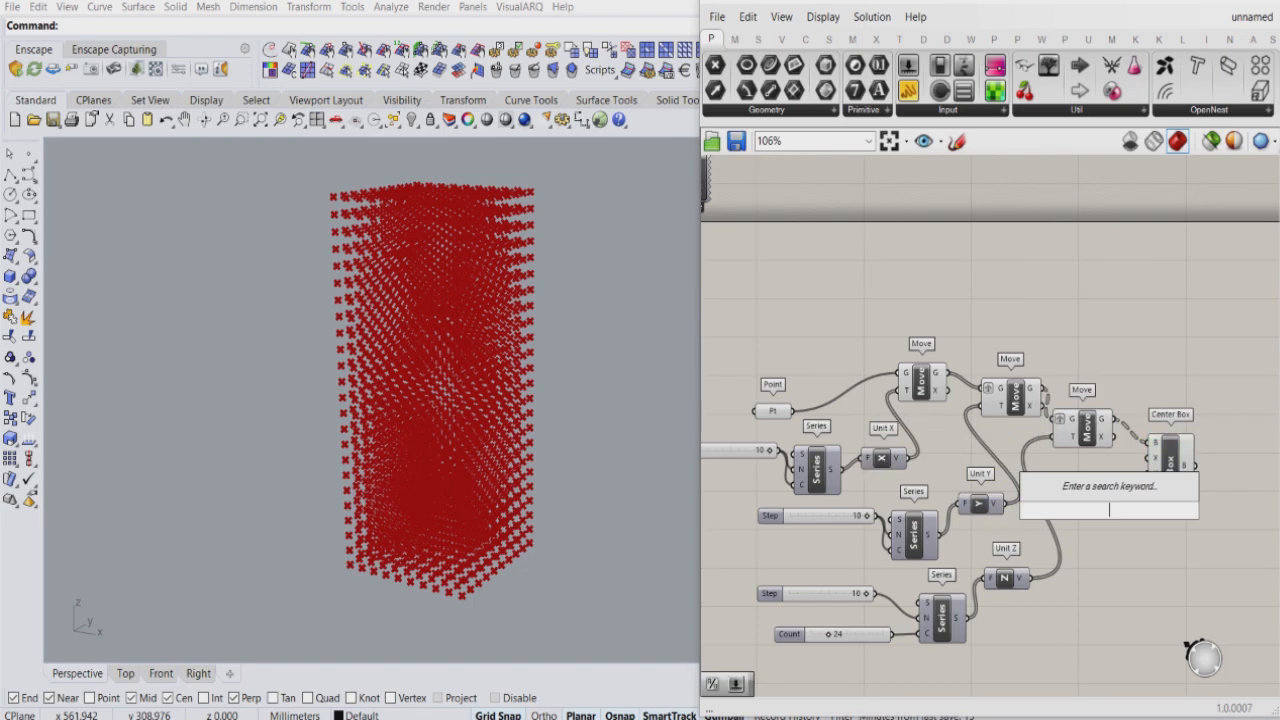
text(div)
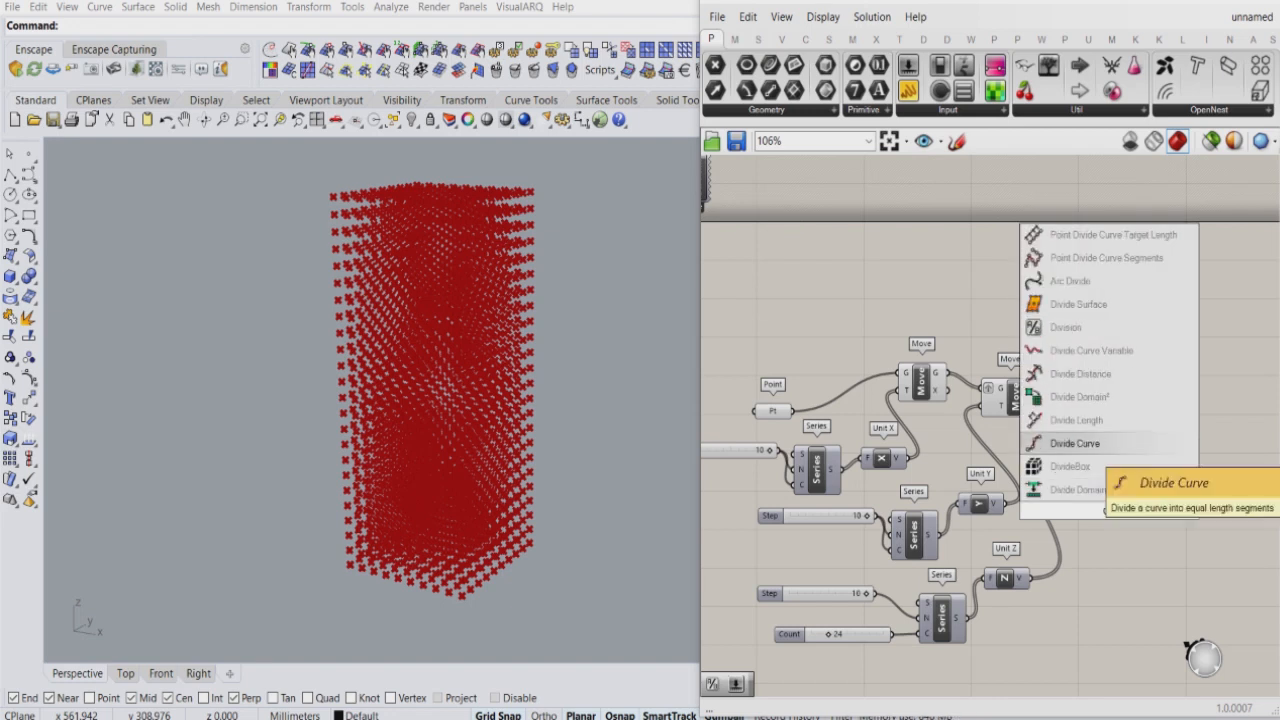
click(1068, 363)
- Add a panel containing 2, shrink it and connect it to the Division's B input
double_click(1100, 588)
text(panel)
key(Return)
scroll(1126, 600, up, 3)
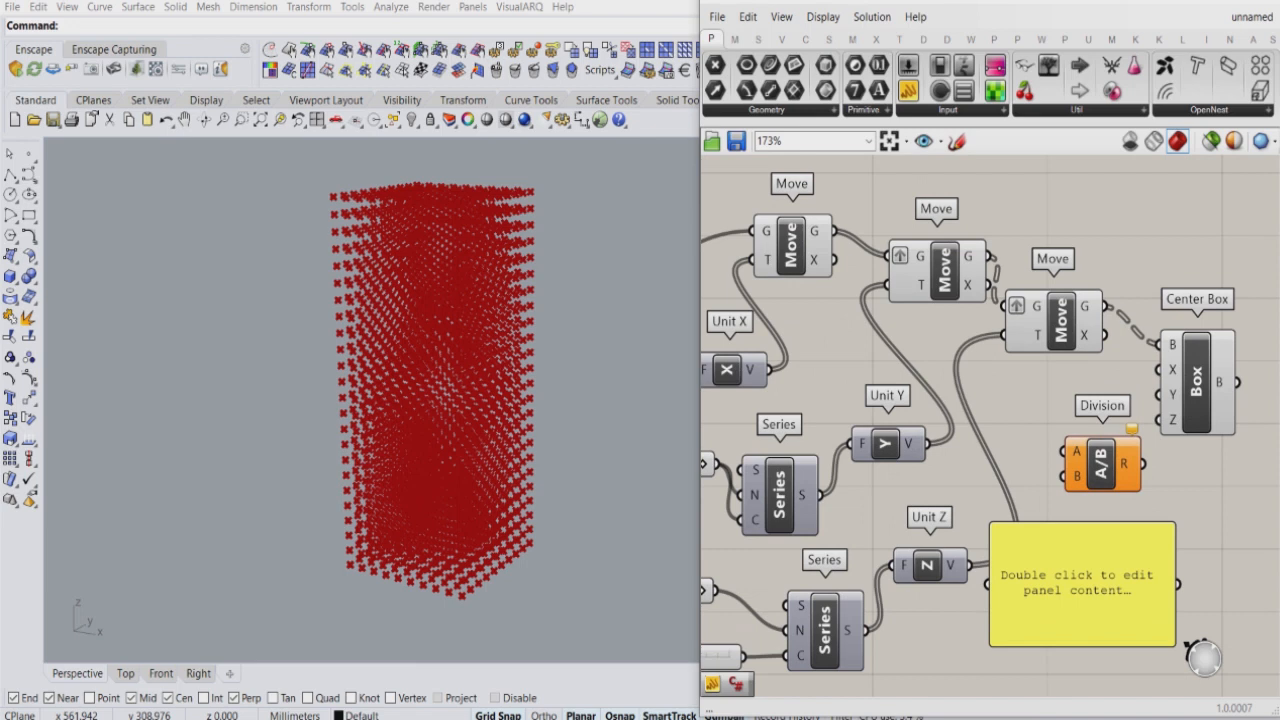
double_click(1112, 600)
text(2)
key(Return)
drag(1175, 646, 1075, 599)
drag(1093, 556, 1065, 477)
- Connect the third Series' Step slider to the Division's A input and the division result to the Center Box's X, Y and Z inputs
scroll(1045, 537, down, 1)
drag(775, 582, 1205, 391)
click(1052, 433)
scroll(1052, 433, down, 1)
- Turn off the preview of all components upstream of the Center Box
drag(1122, 620, 703, 252)
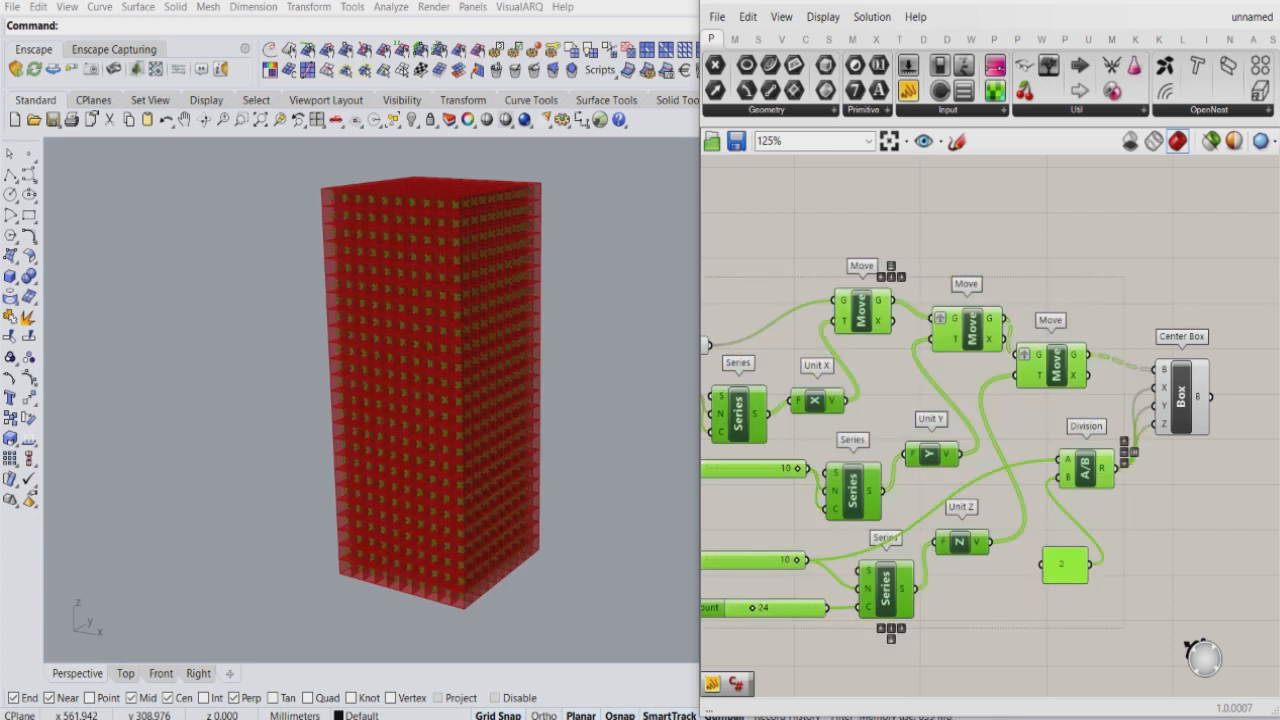
middle_click(1029, 463)
click(1083, 408)
click(1090, 405)
- Align the Center Box with the third Move and place the Division component directly below that Move
right_drag(1098, 434, 989, 413)
scroll(989, 413, down, 1)
scroll(1095, 385, up, 1)
drag(1054, 382, 1052, 367)
click(1050, 446)
drag(957, 452, 927, 432)
click(1000, 478)
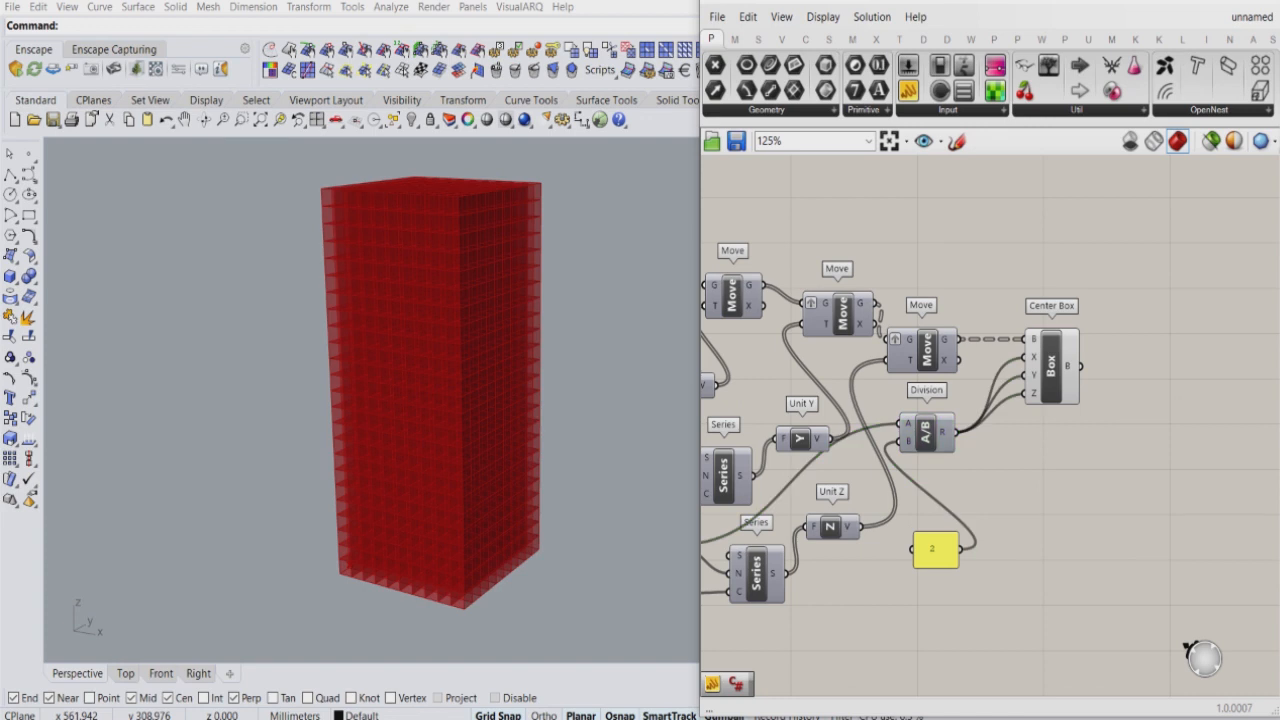
right_drag(1000, 478, 891, 525)
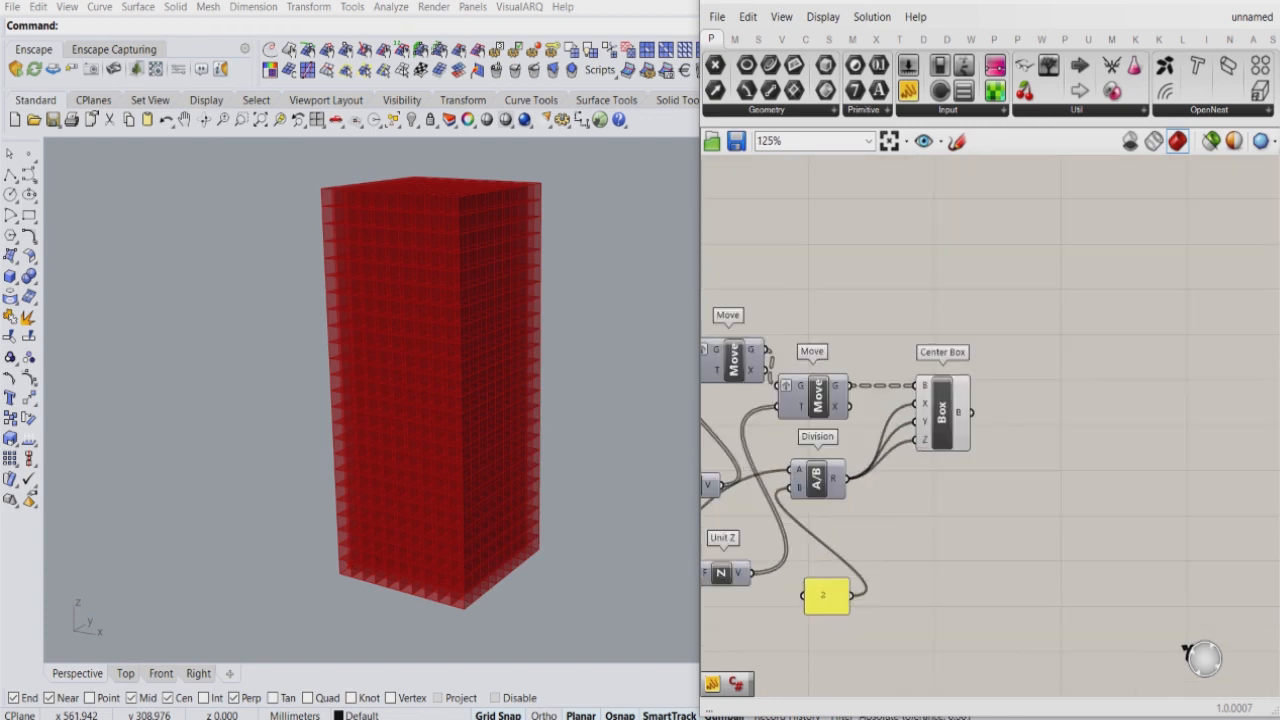
scroll(1074, 464, down, 1)
scroll(1085, 464, down, 2)
drag(996, 434, 985, 429)
click(1035, 475)
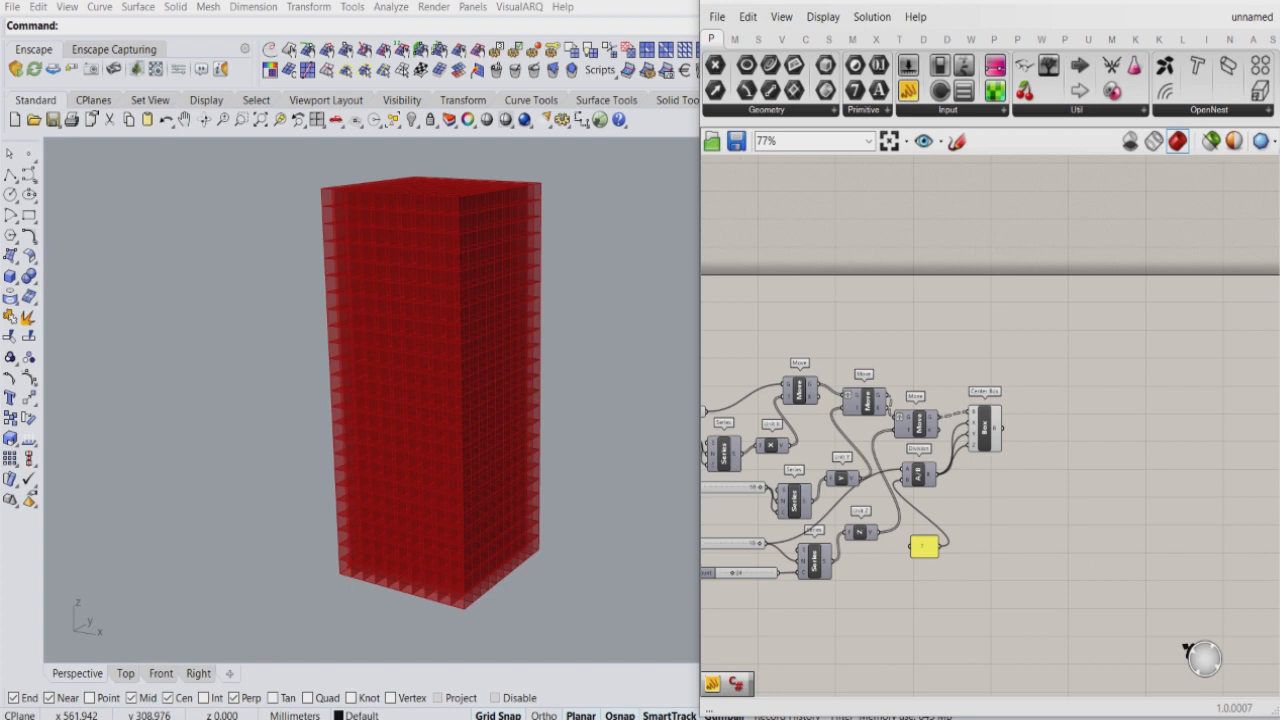
scroll(1022, 486, down, 2)
scroll(892, 508, up, 2)
click(1036, 419)
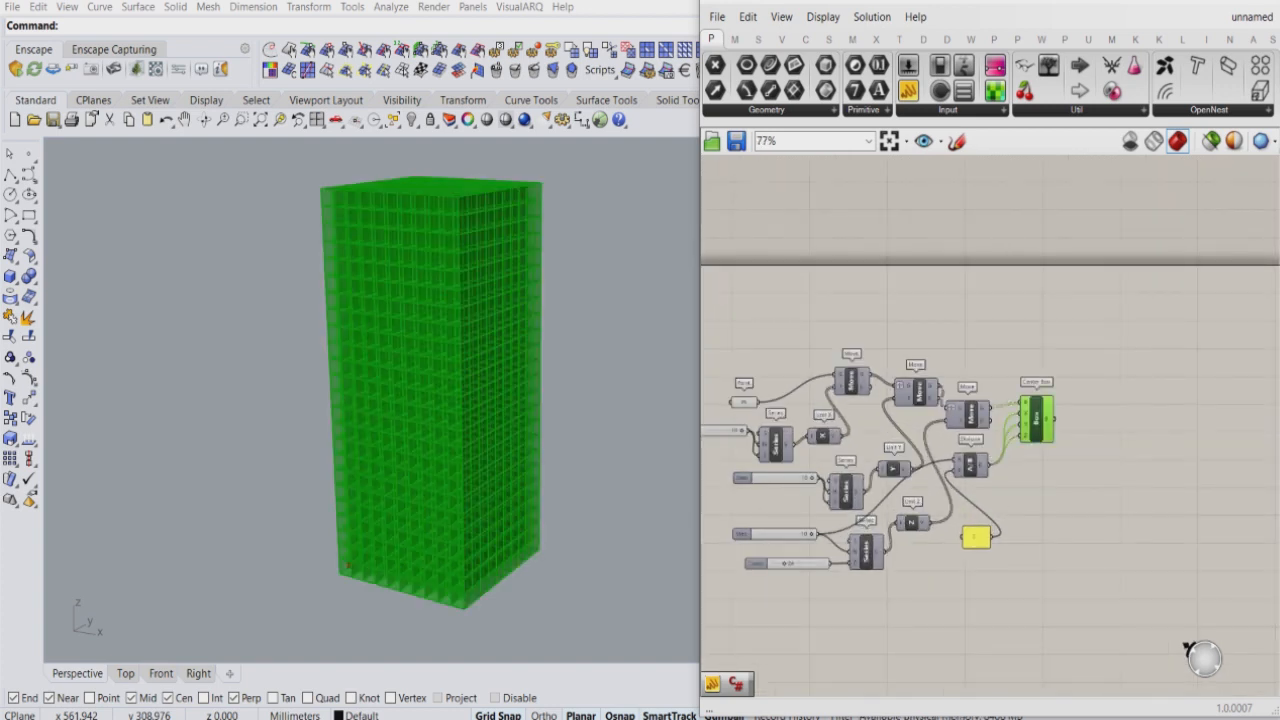
middle_click(1036, 419)
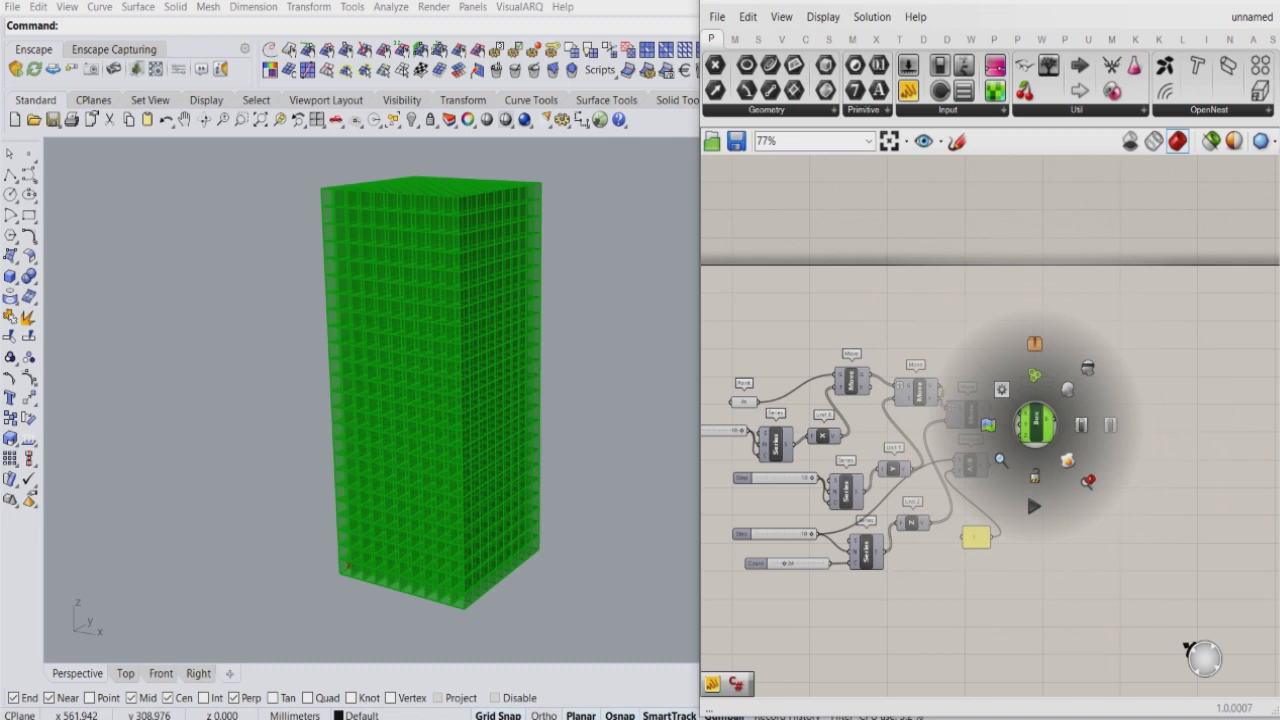
click(1109, 479)
- Add a Curve Closest Point component and place it beside the Center Box
double_click(1109, 479)
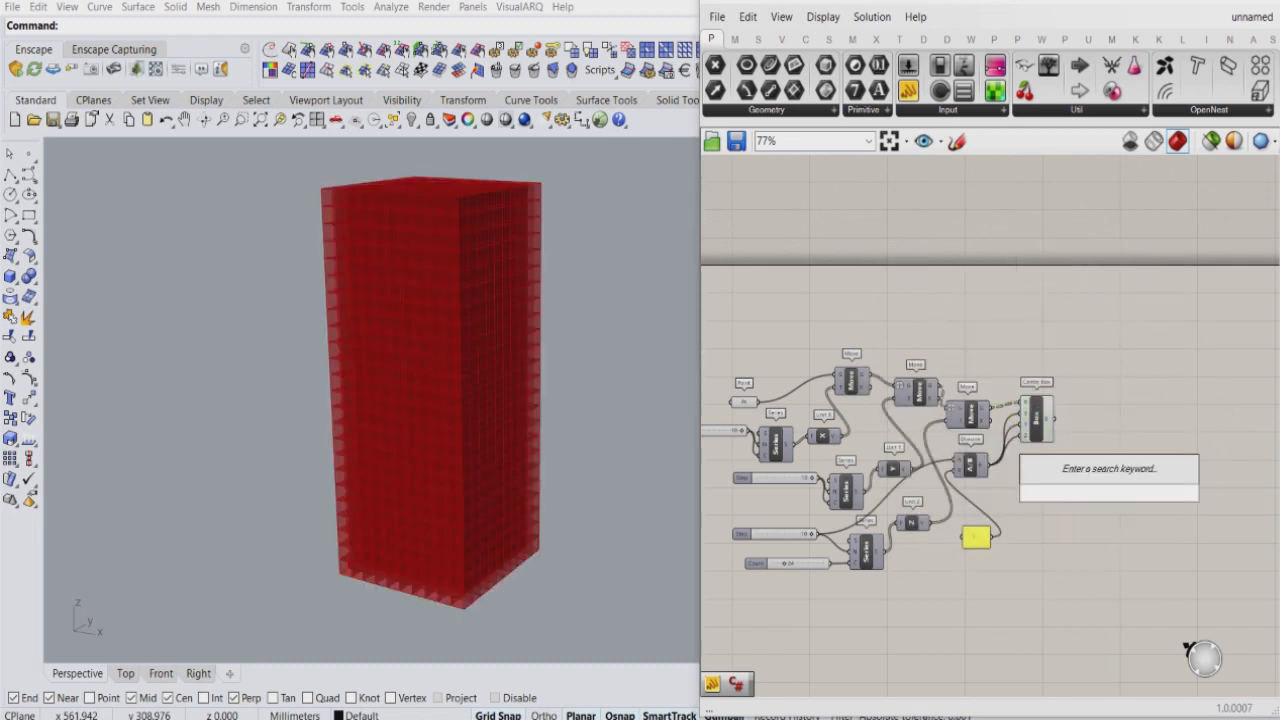
text(curv)
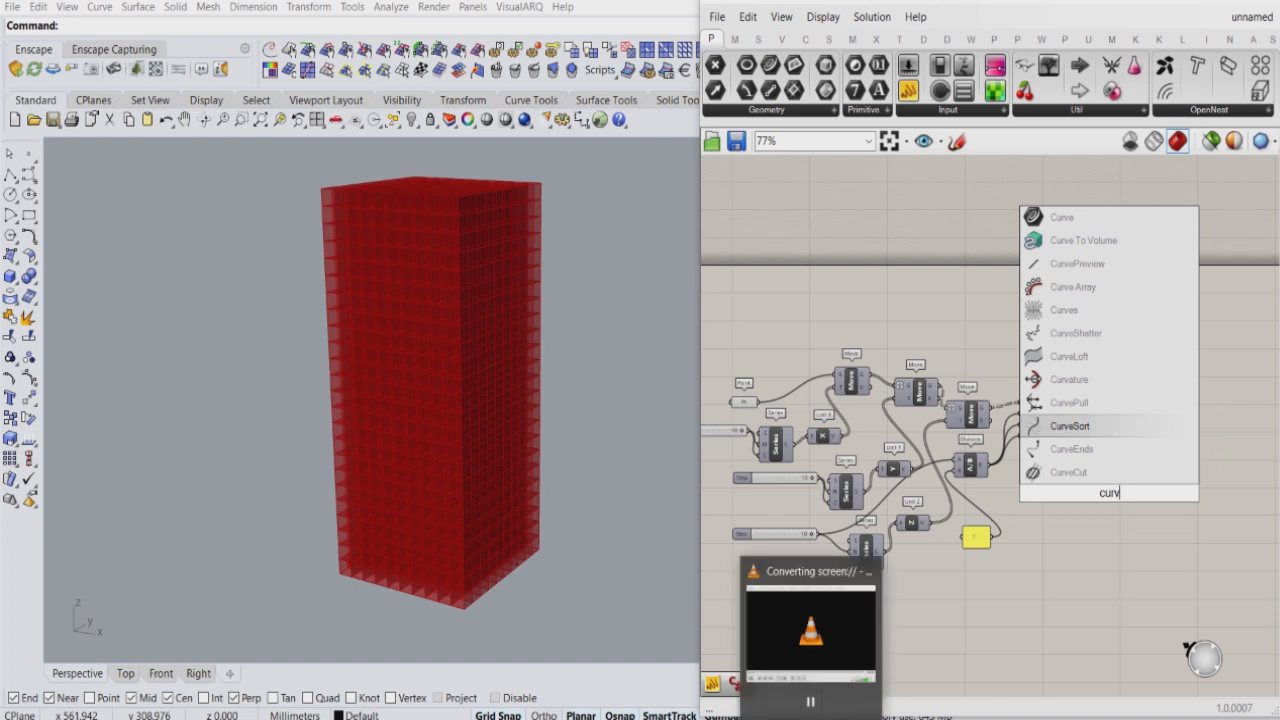
text(e clos)
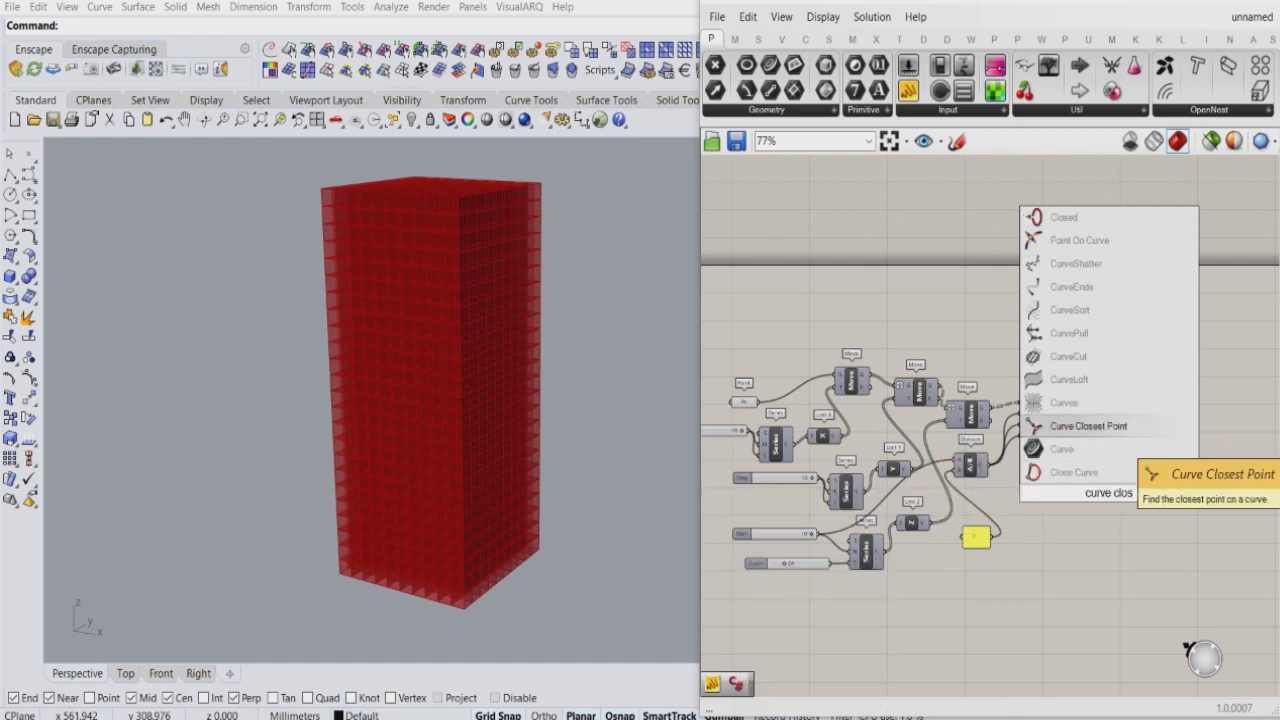
key(Return)
scroll(1117, 511, up, 4)
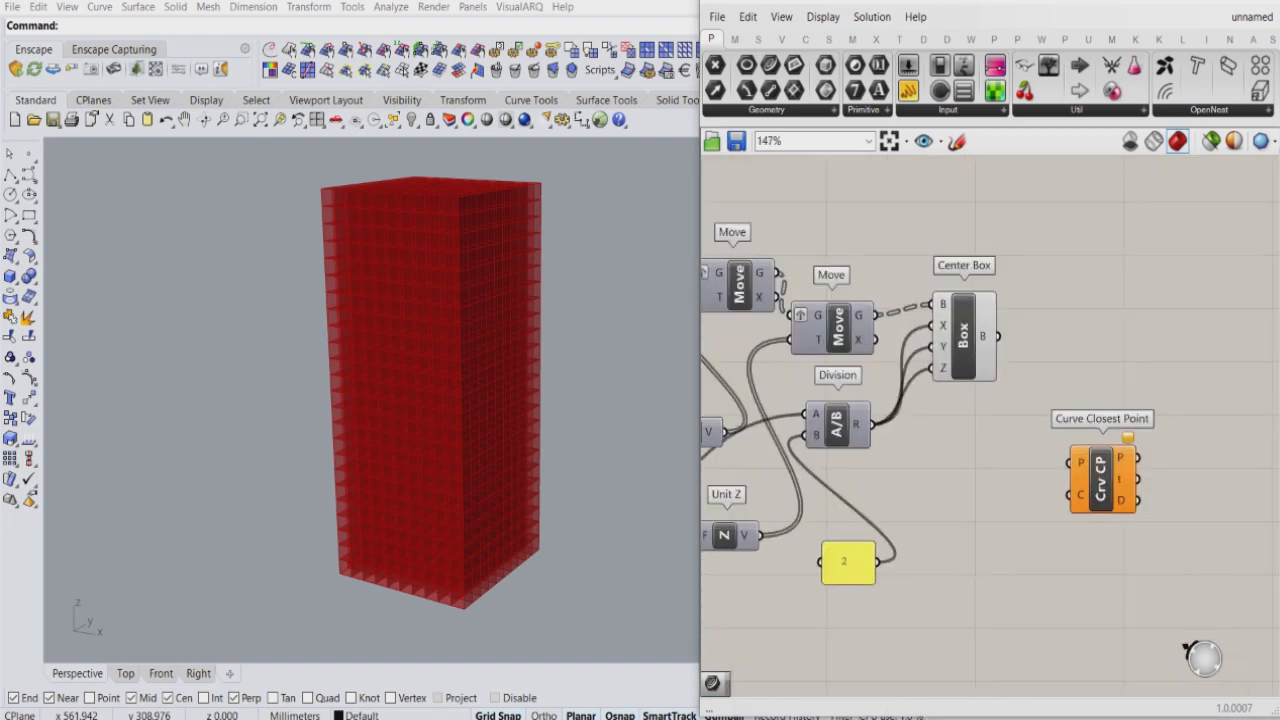
drag(1101, 480, 1101, 370)
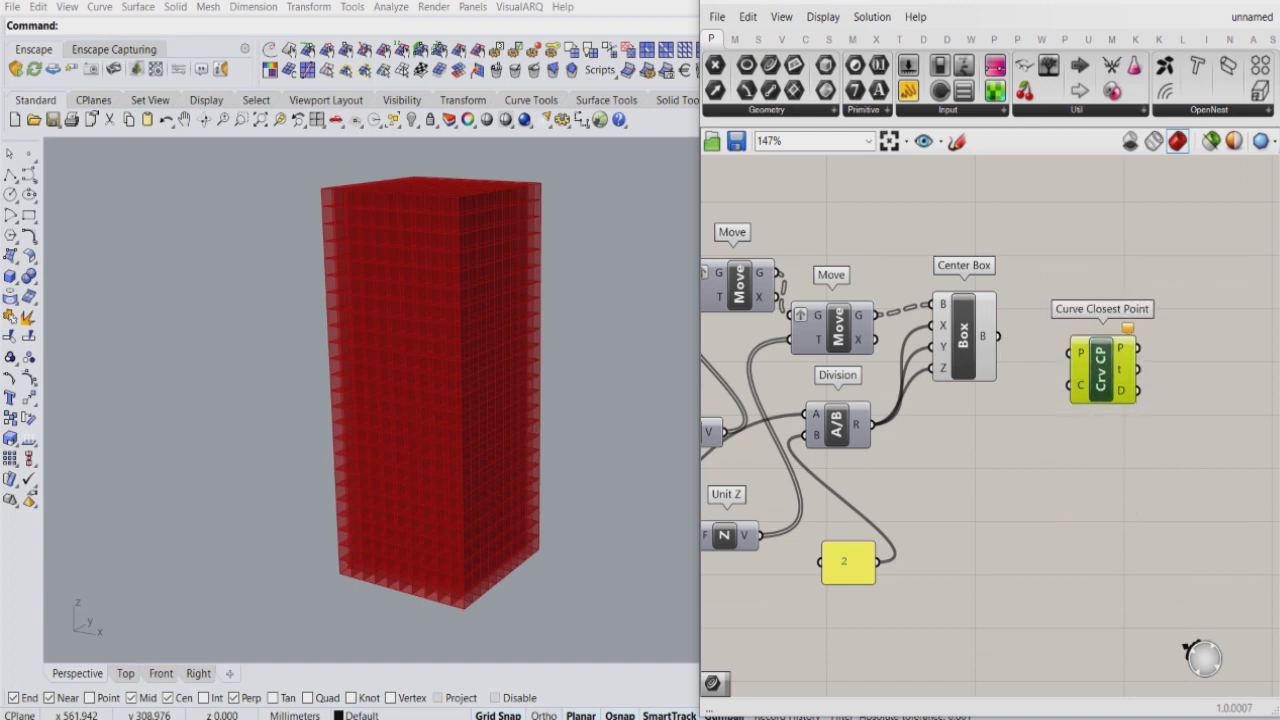
- Draw an open control point curve with seven points in the Rhino viewport, wrapping around the front of the tower's base
click(1031, 437)
scroll(1031, 437, down, 1)
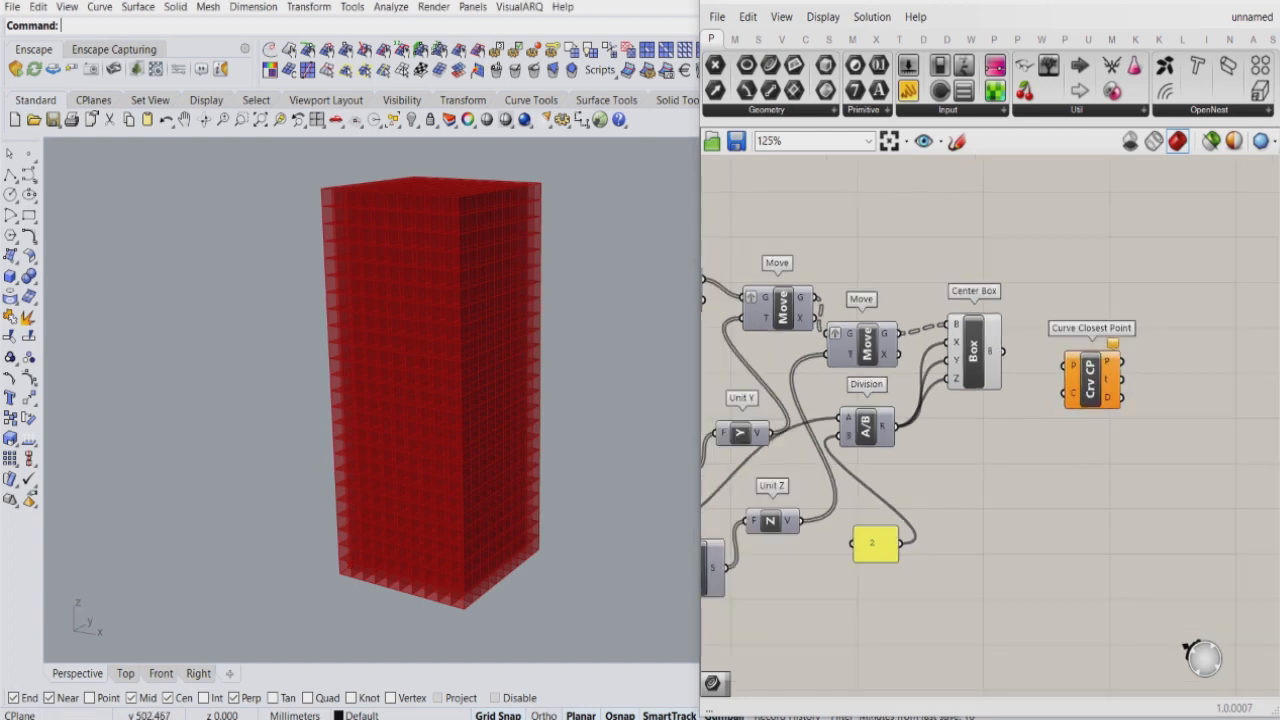
right_drag(440, 370, 438, 440)
click(28, 172)
click(321, 499)
click(294, 528)
click(336, 578)
click(468, 625)
click(525, 591)
click(597, 490)
click(561, 437)
key(Return)
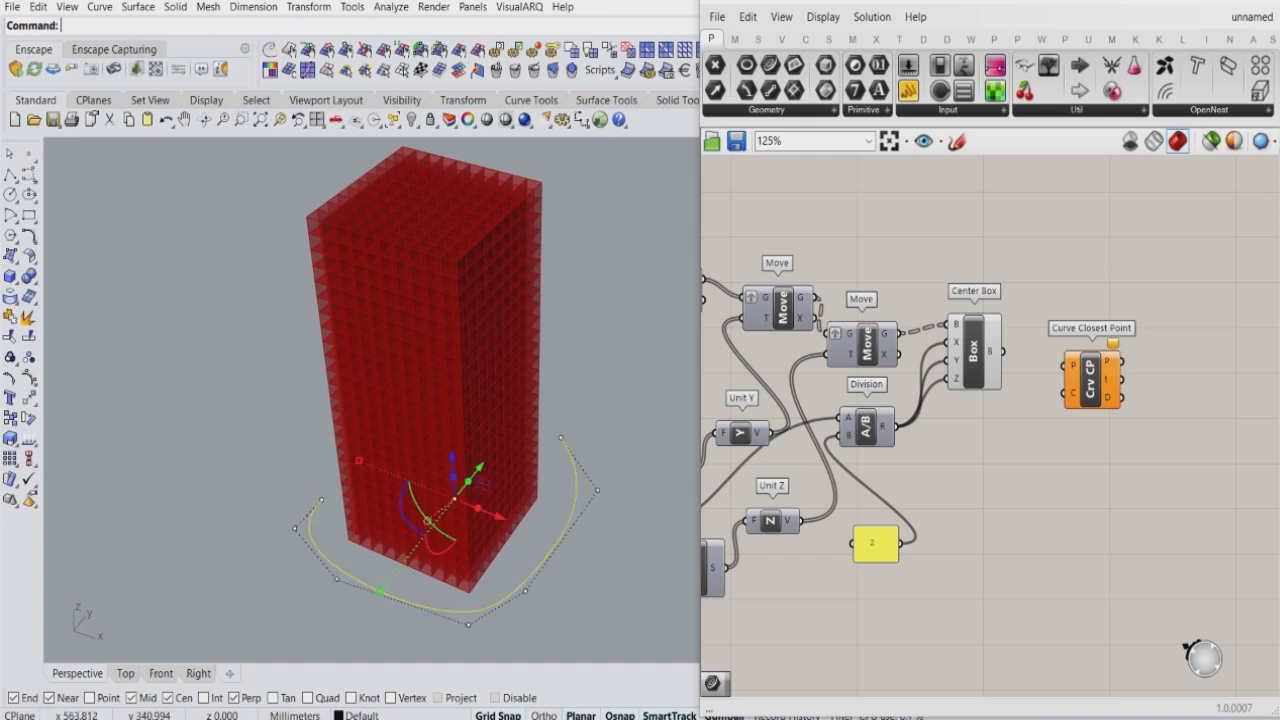
- Add a Curve parameter wired to Curve Closest Point's C input, and connect the third Move's geometry to its P input
double_click(1011, 483)
text(crv)
key(Return)
drag(1037, 497, 1092, 395)
drag(1011, 497, 994, 545)
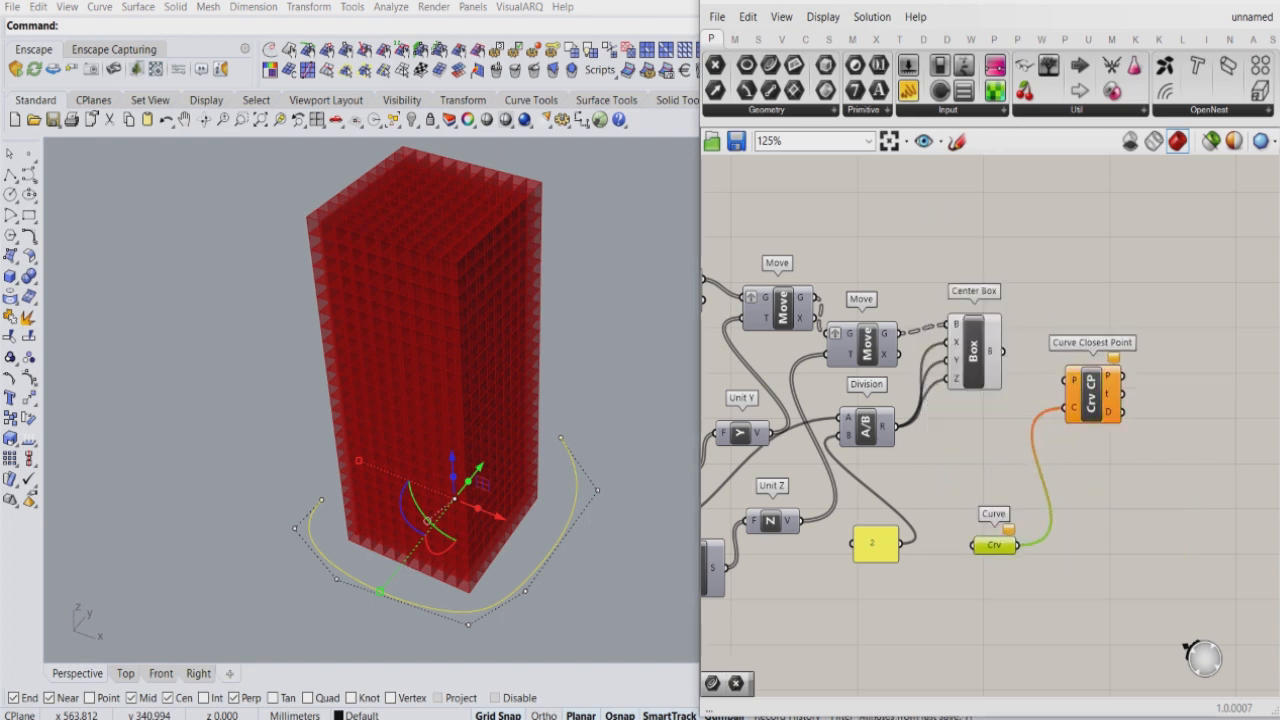
drag(898, 332, 1026, 463)
drag(973, 351, 996, 309)
- Add a Cull Pattern component and connect the Center Box output to its list input
double_click(1103, 362)
text(cull)
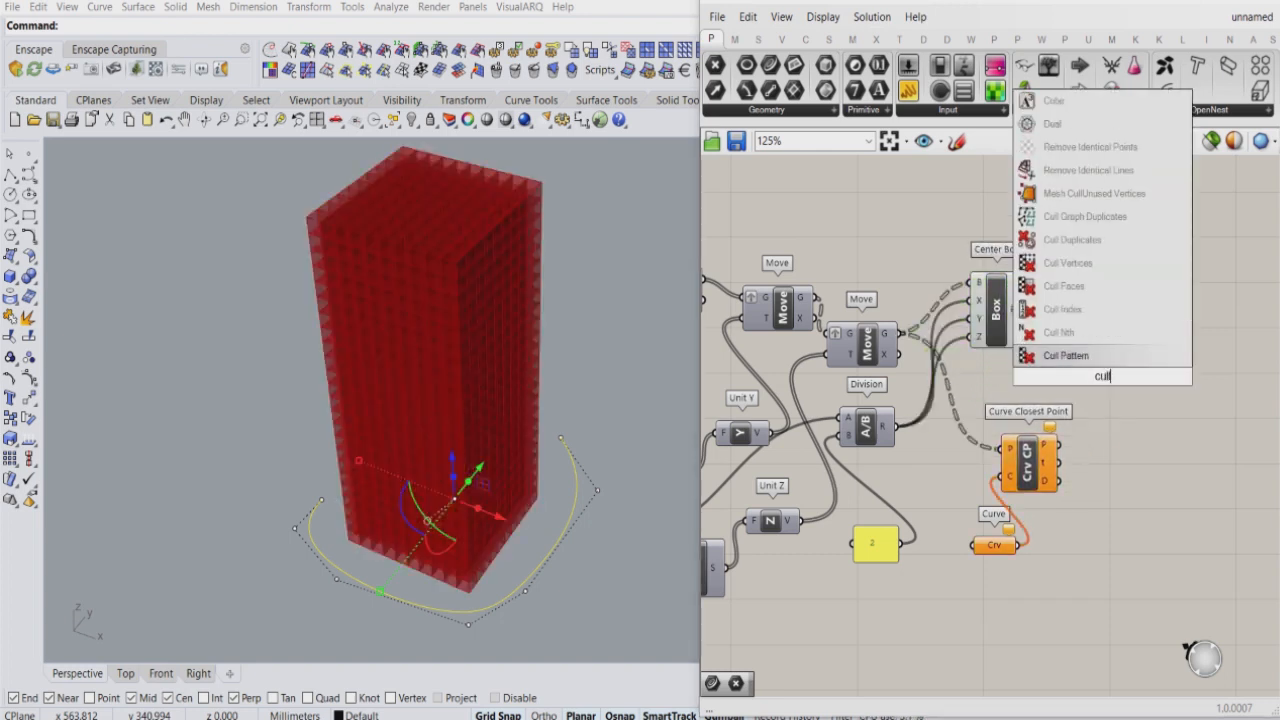
click(1083, 356)
drag(1100, 374, 1150, 319)
- Add a Larger Than component and connect Curve Closest Point's distance output to its A input
double_click(1114, 441)
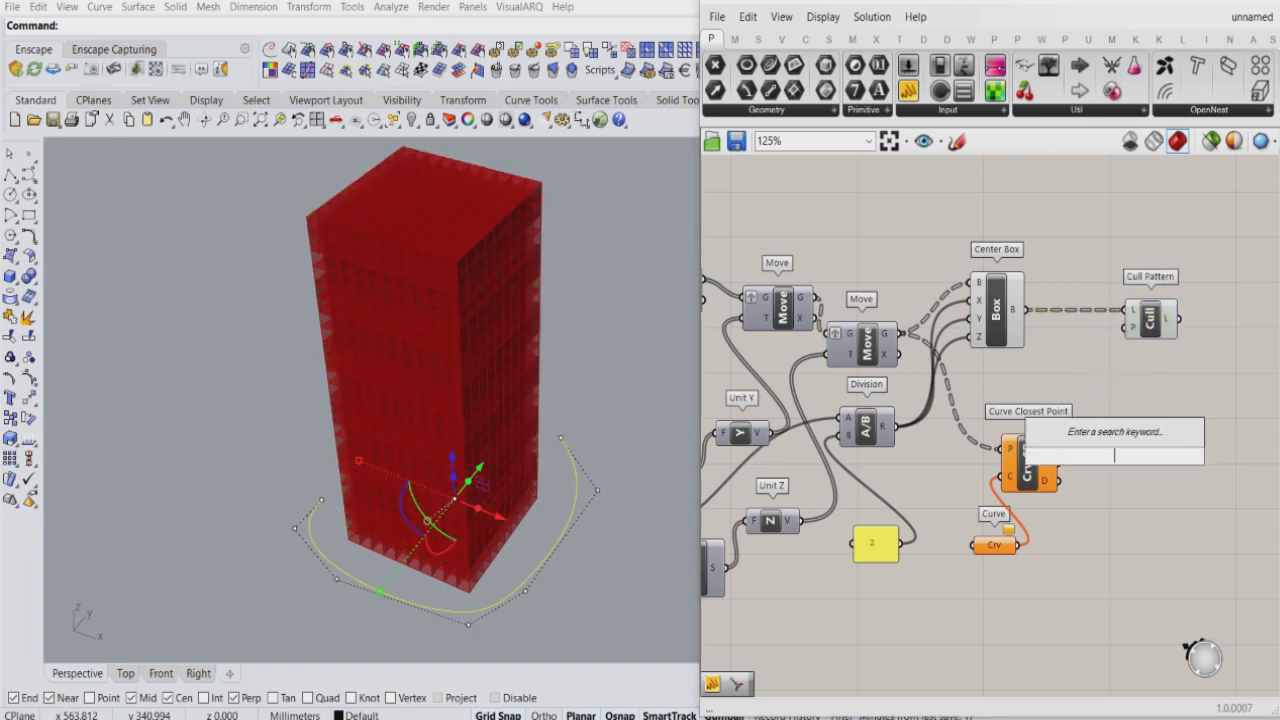
text(large)
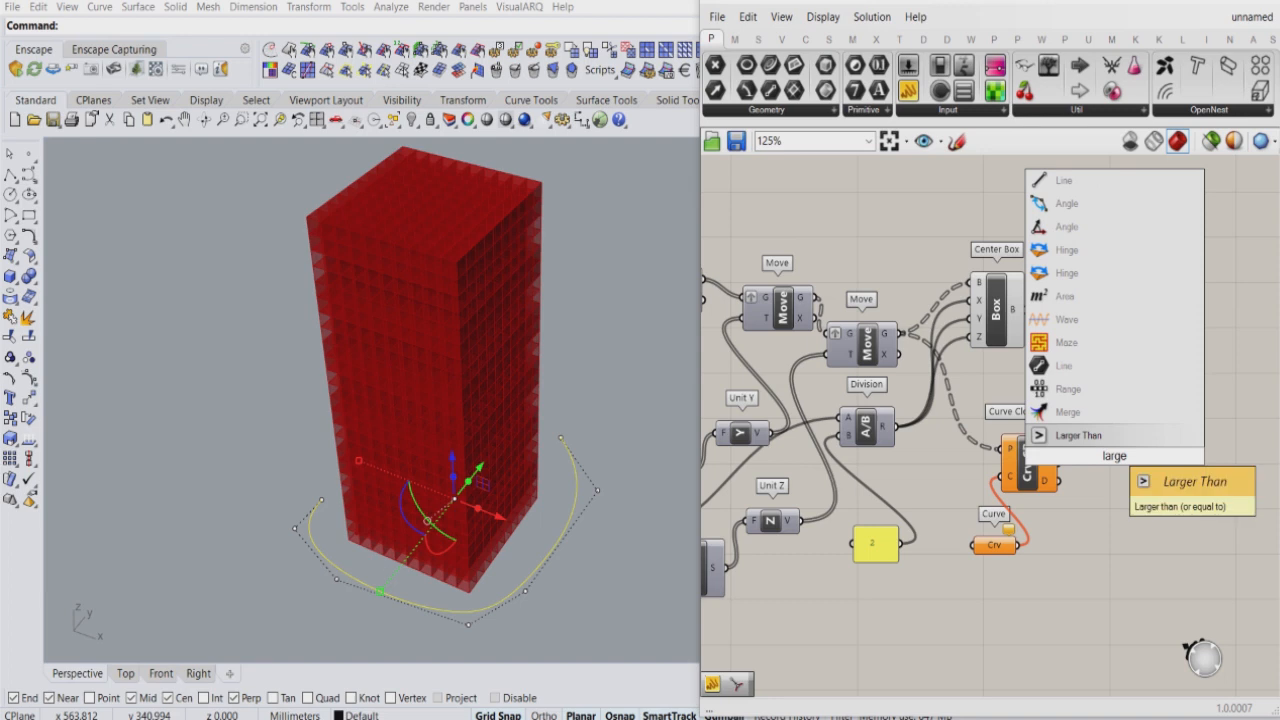
click(1110, 436)
drag(1029, 464, 1014, 451)
mouse_move(1112, 453)
mouse_down()
mouse_move(1106, 436)
mouse_move(1119, 448)
mouse_up()
- Add a 1 to 300 slider feeding Larger Than's B input, and wire the >= output to Cull Pattern's P input
scroll(1073, 480, up, 1)
double_click(1044, 517)
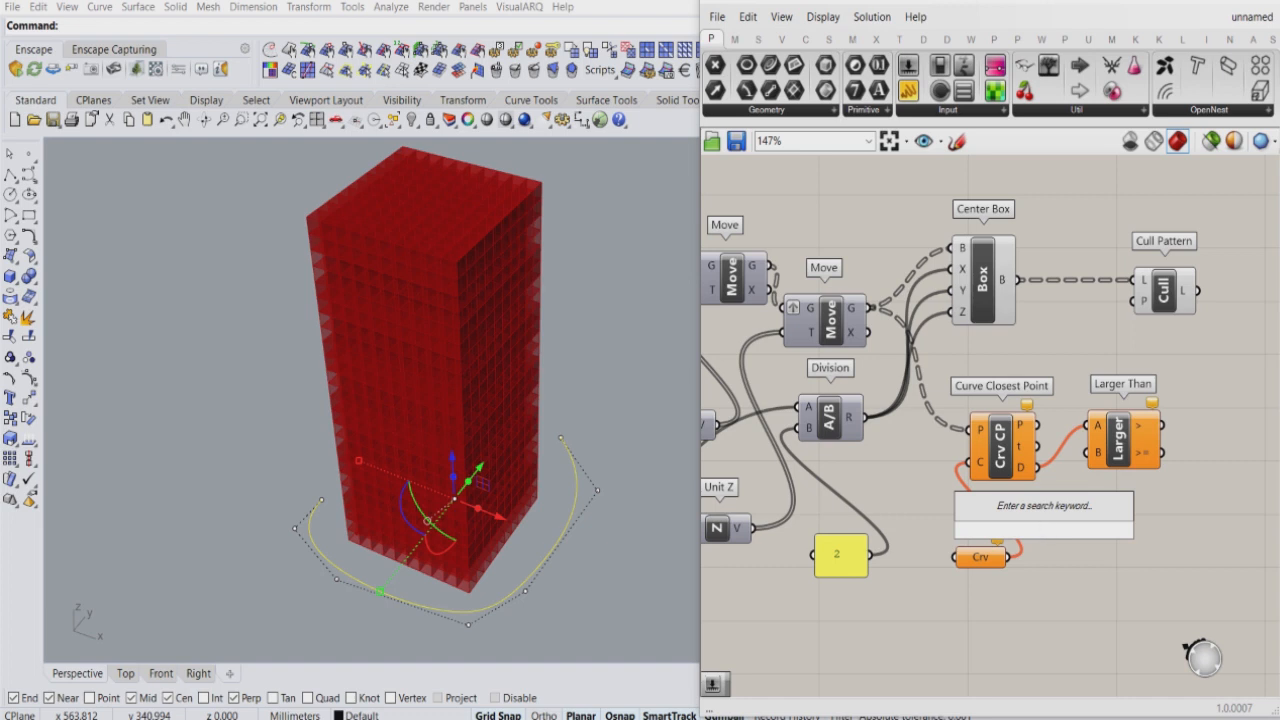
text(1<100)
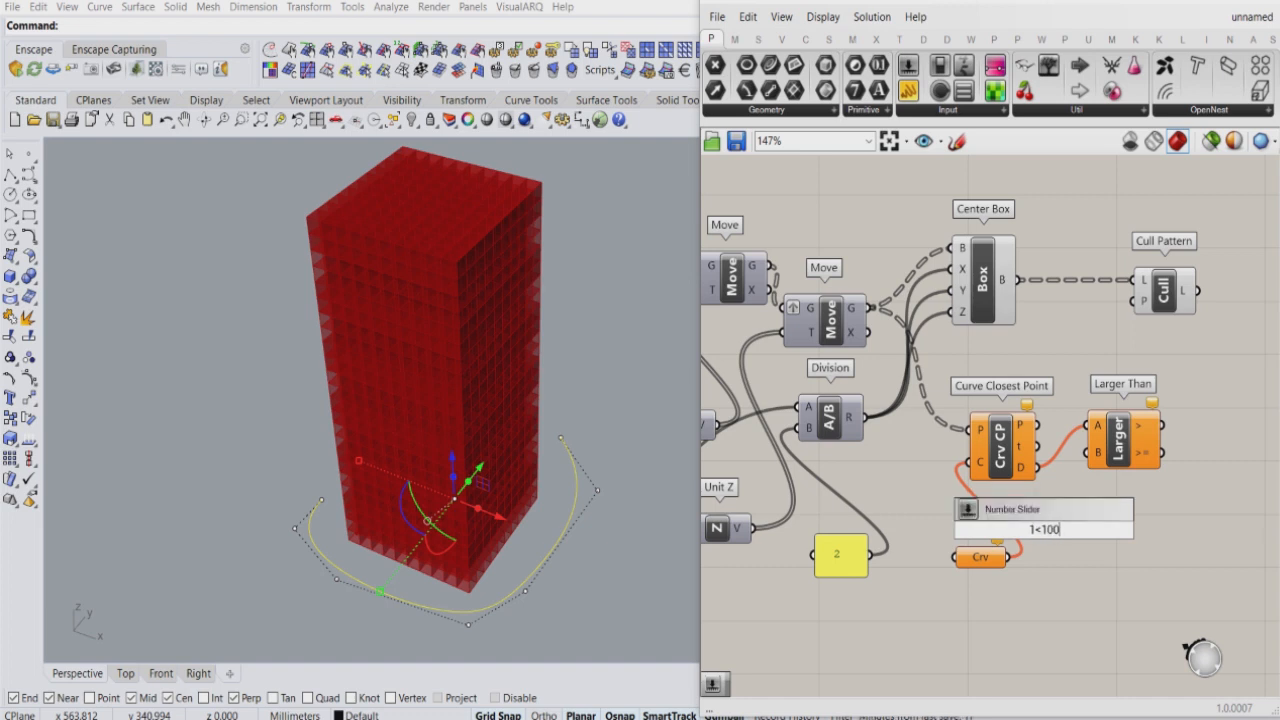
text(300)
key(Return)
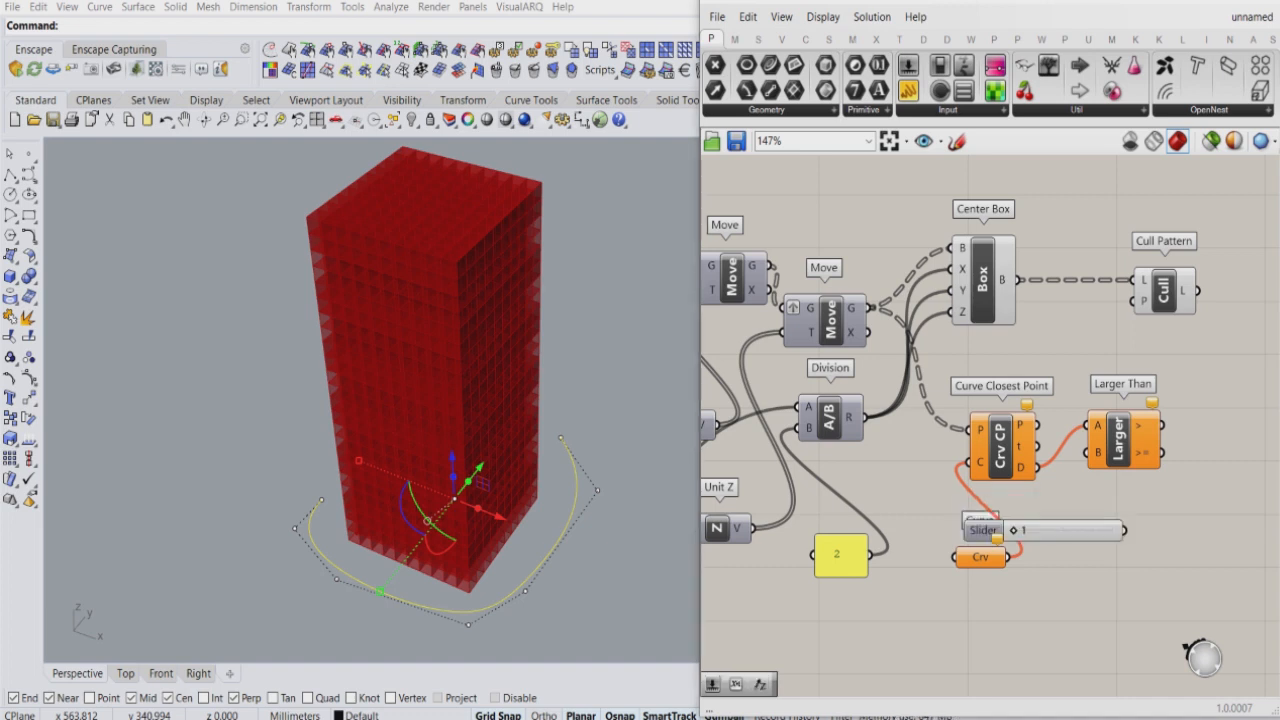
drag(985, 530, 935, 596)
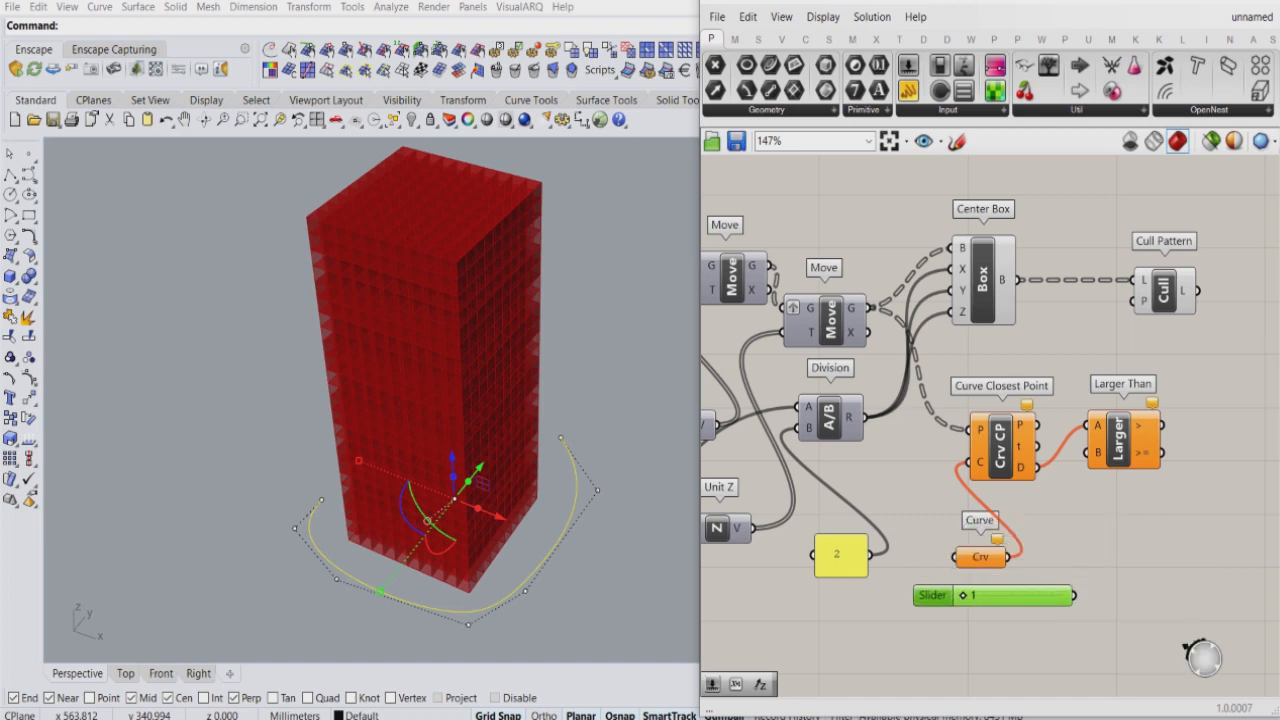
drag(1073, 595, 1138, 300)
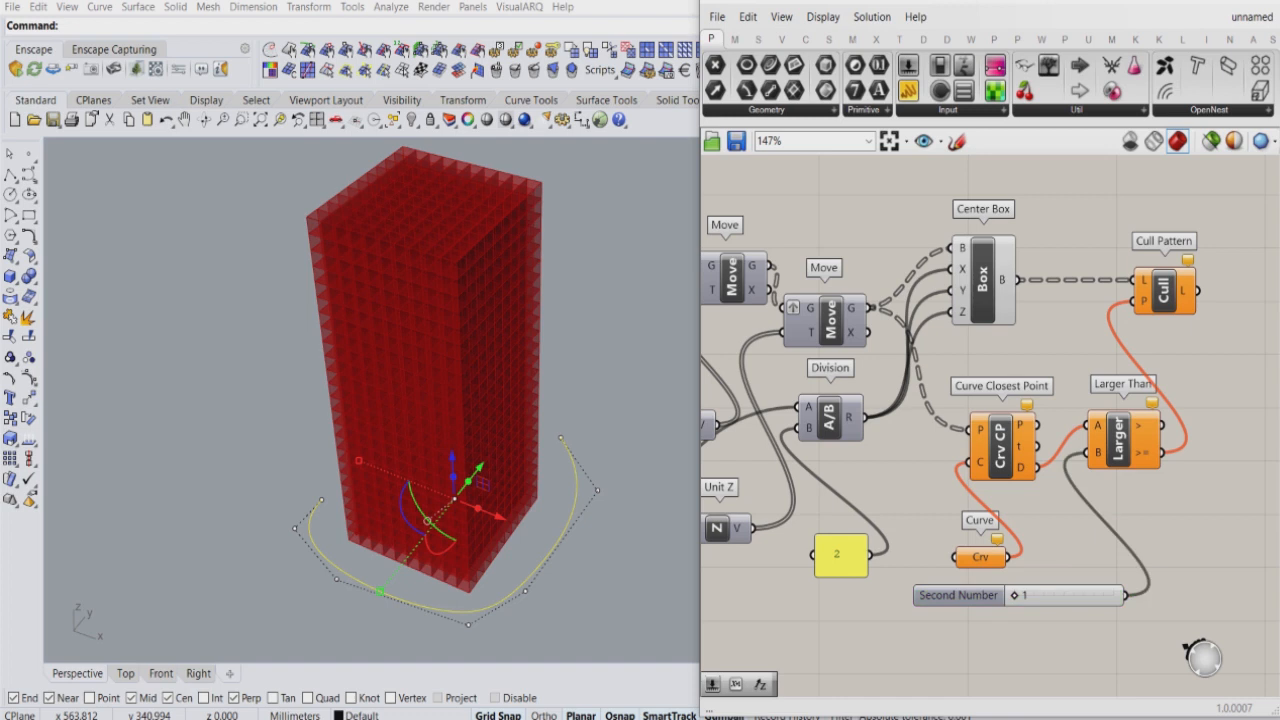
- Assign the drawn Rhino curve to the Curve parameter as a single curve
scroll(1200, 248, up, 1)
scroll(843, 393, down, 1)
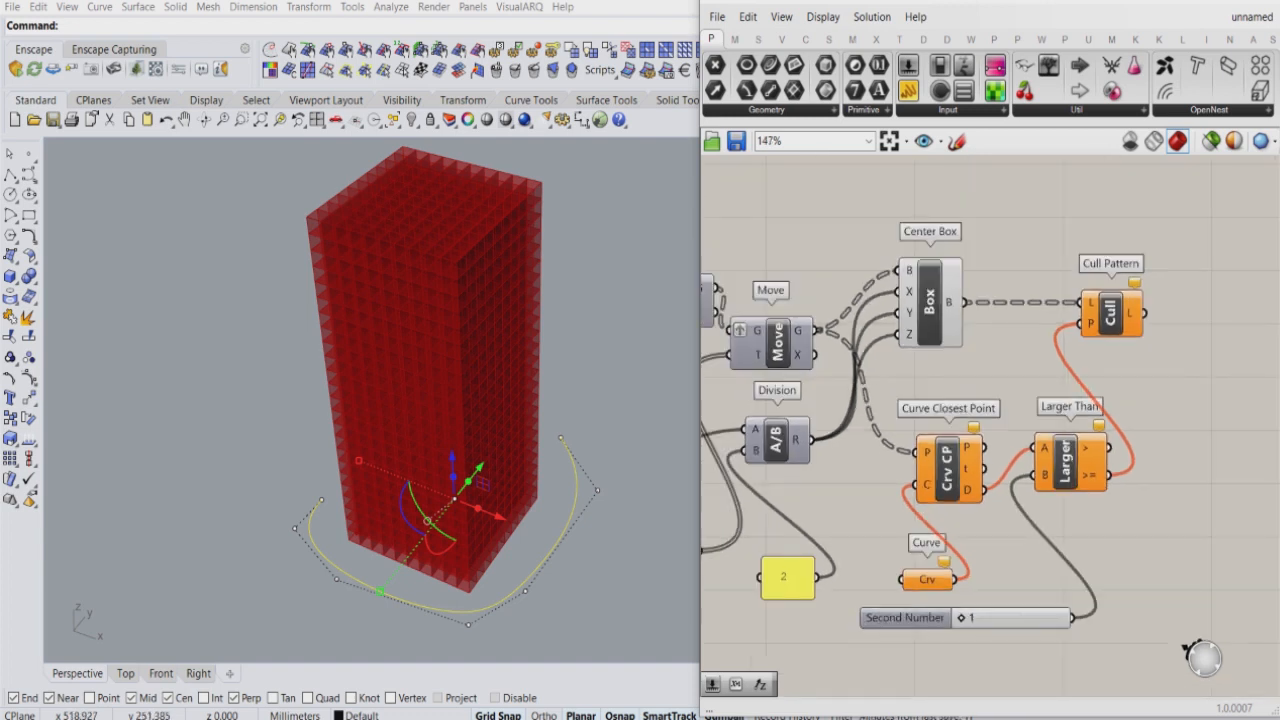
click(922, 580)
right_click(921, 580)
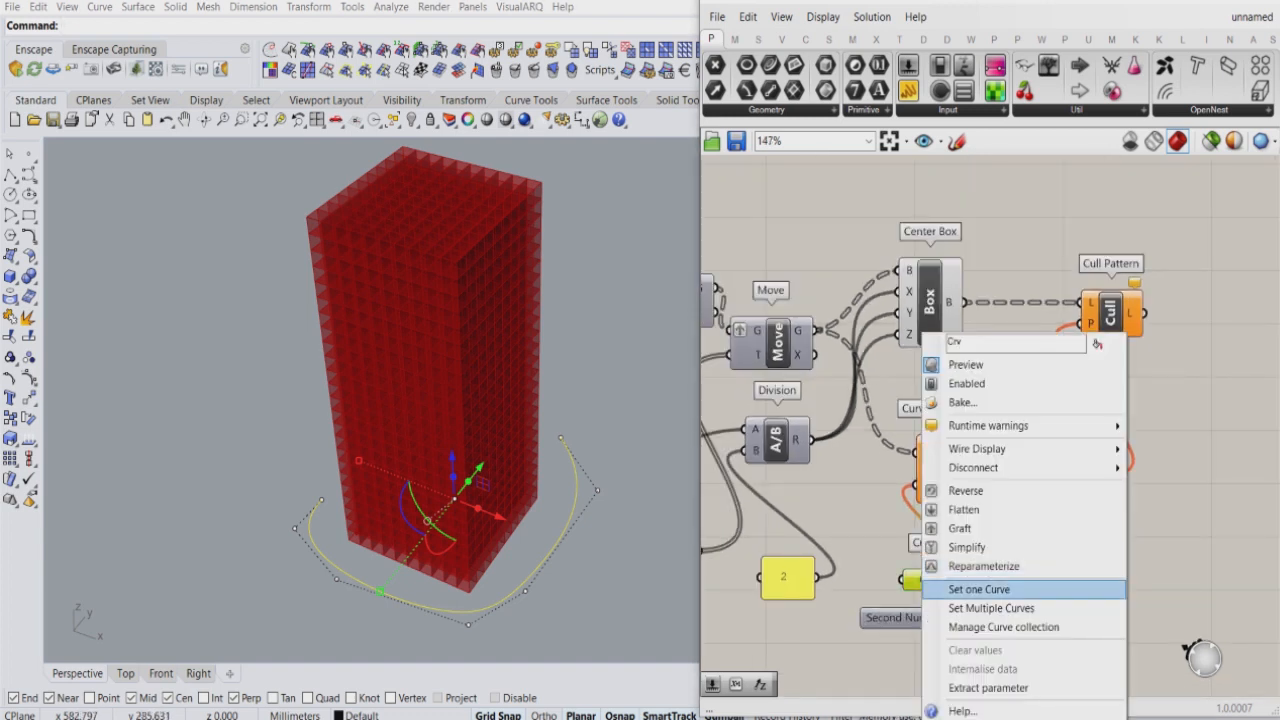
click(977, 589)
click(1010, 553)
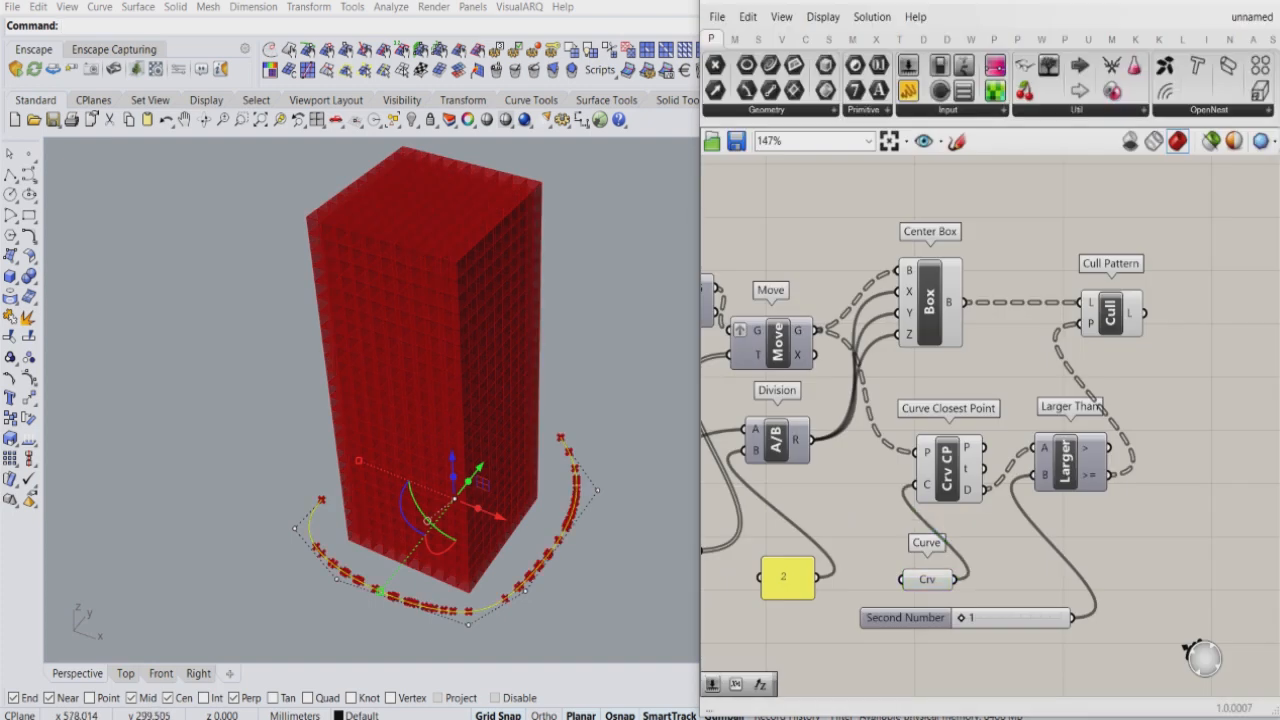
- Raise the Rhino curve vertically so that it wraps around the lower part of the tower
right_drag(1010, 545, 978, 557)
drag(452, 459, 449, 382)
right_drag(374, 455, 414, 402)
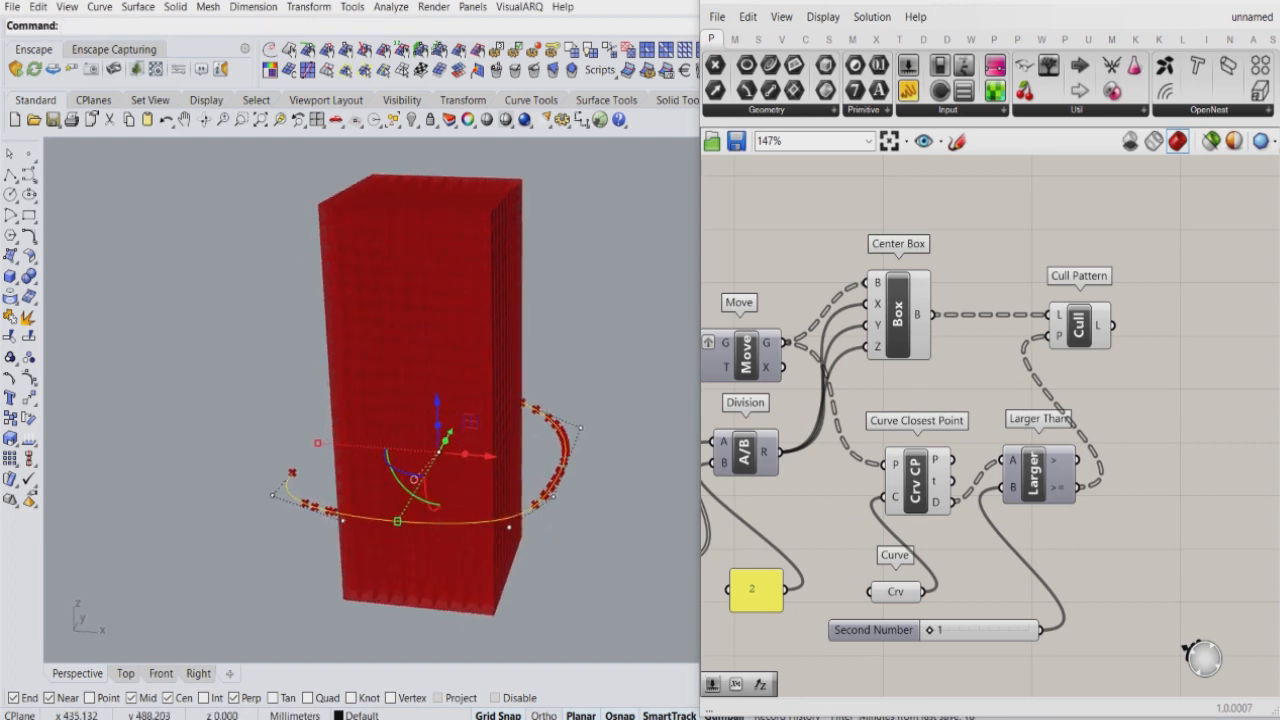
- Set the Larger Than threshold slider to 121 and turn off the Center Box preview
drag(929, 630, 968, 630)
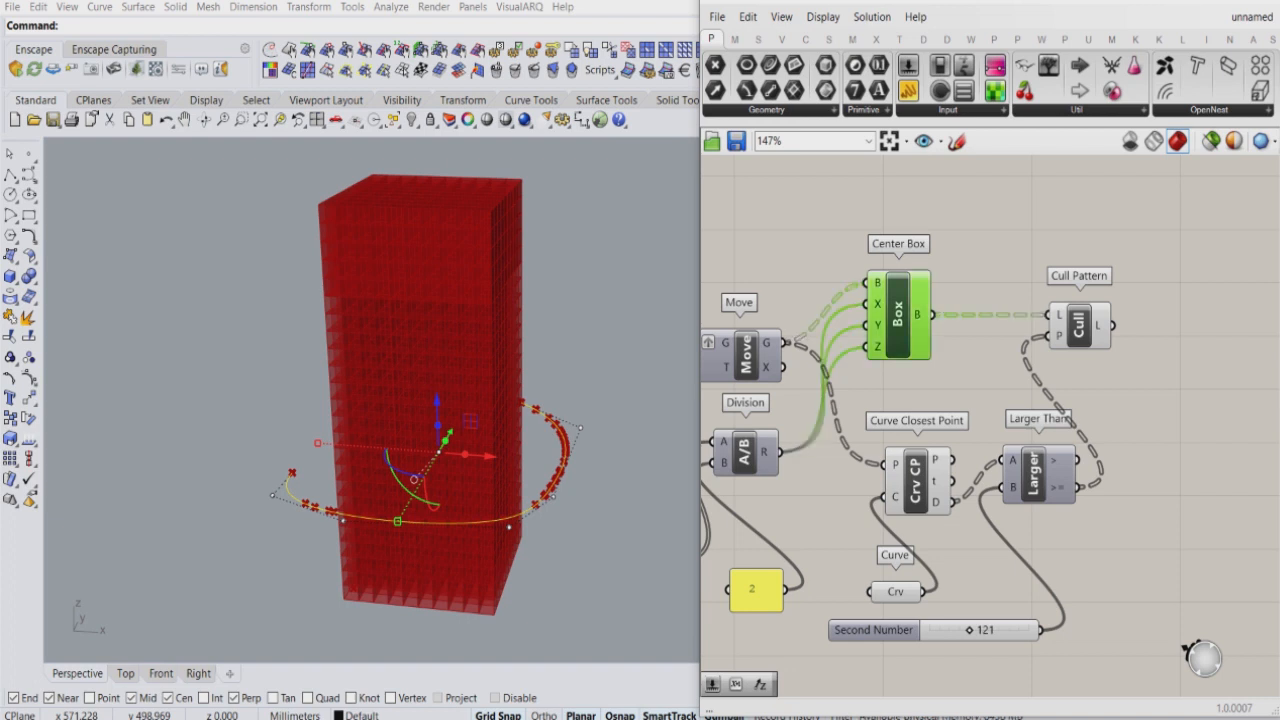
click(897, 318)
middle_click(897, 318)
click(946, 264)
click(612, 520)
- Lower the Larger Than threshold slider to 54 to carve the boxes near the curve
drag(969, 630, 947, 630)
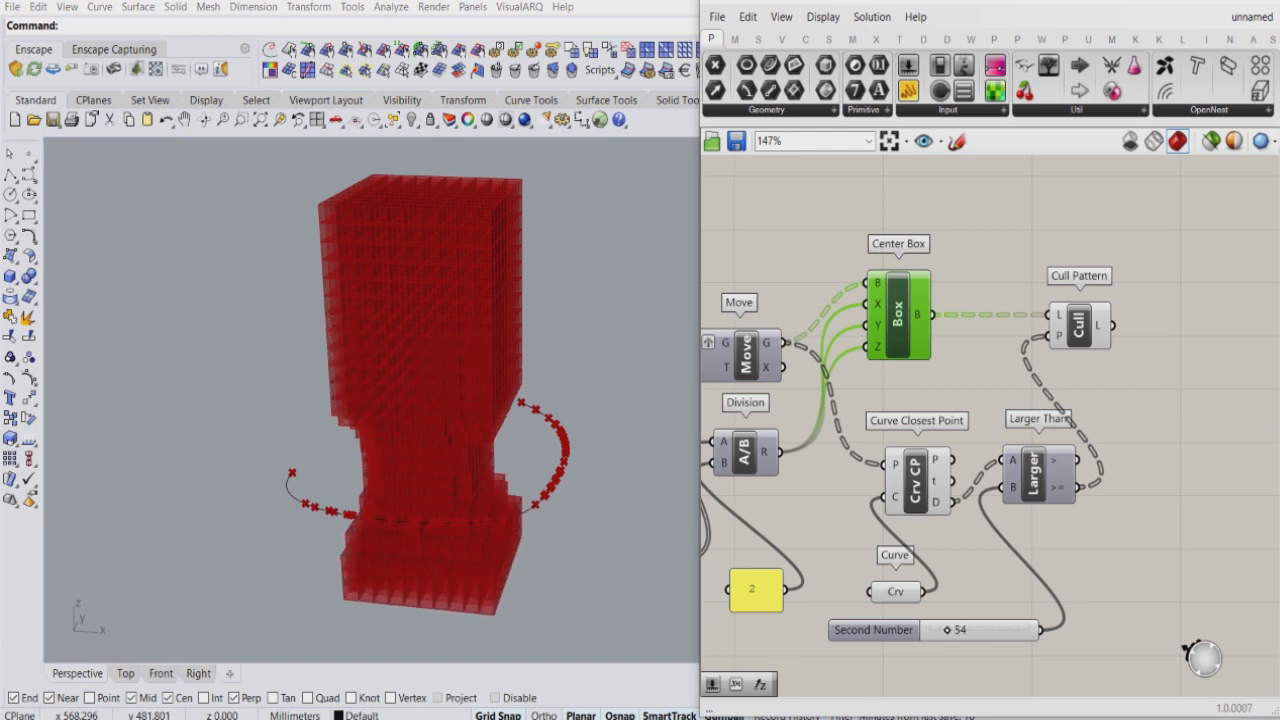
right_drag(590, 470, 550, 442)
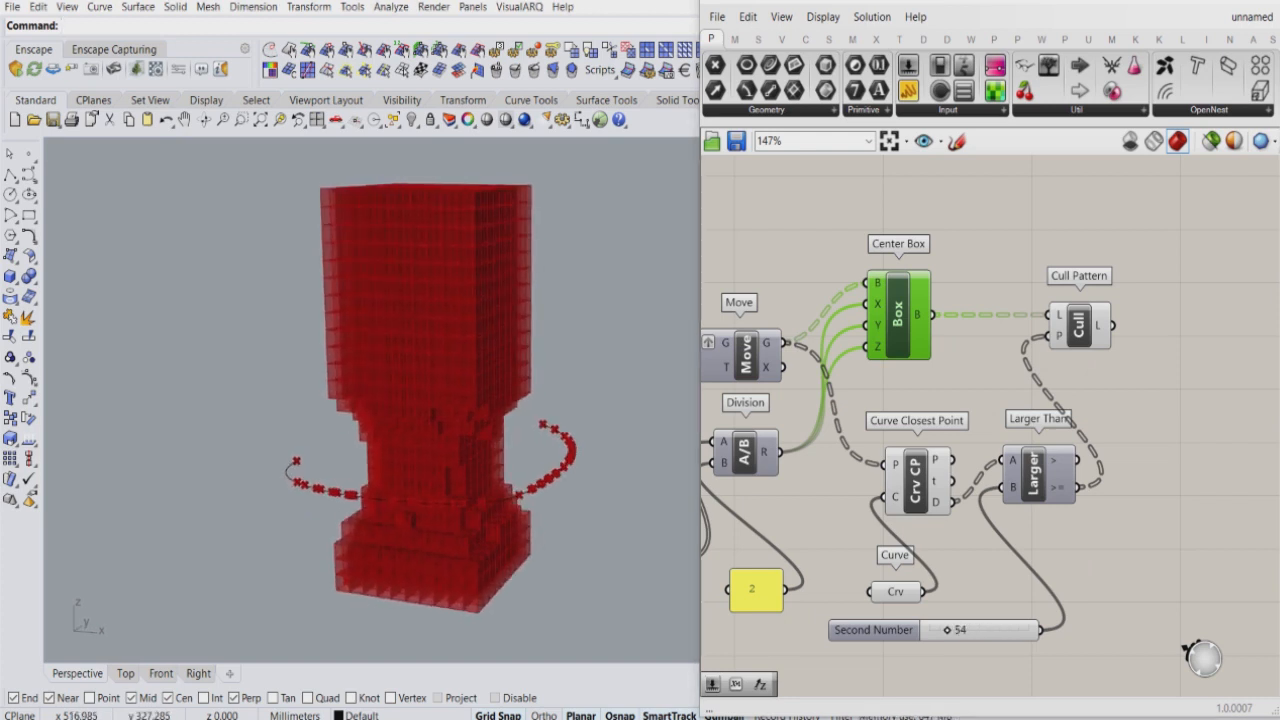
click(975, 515)
scroll(975, 505, down, 2)
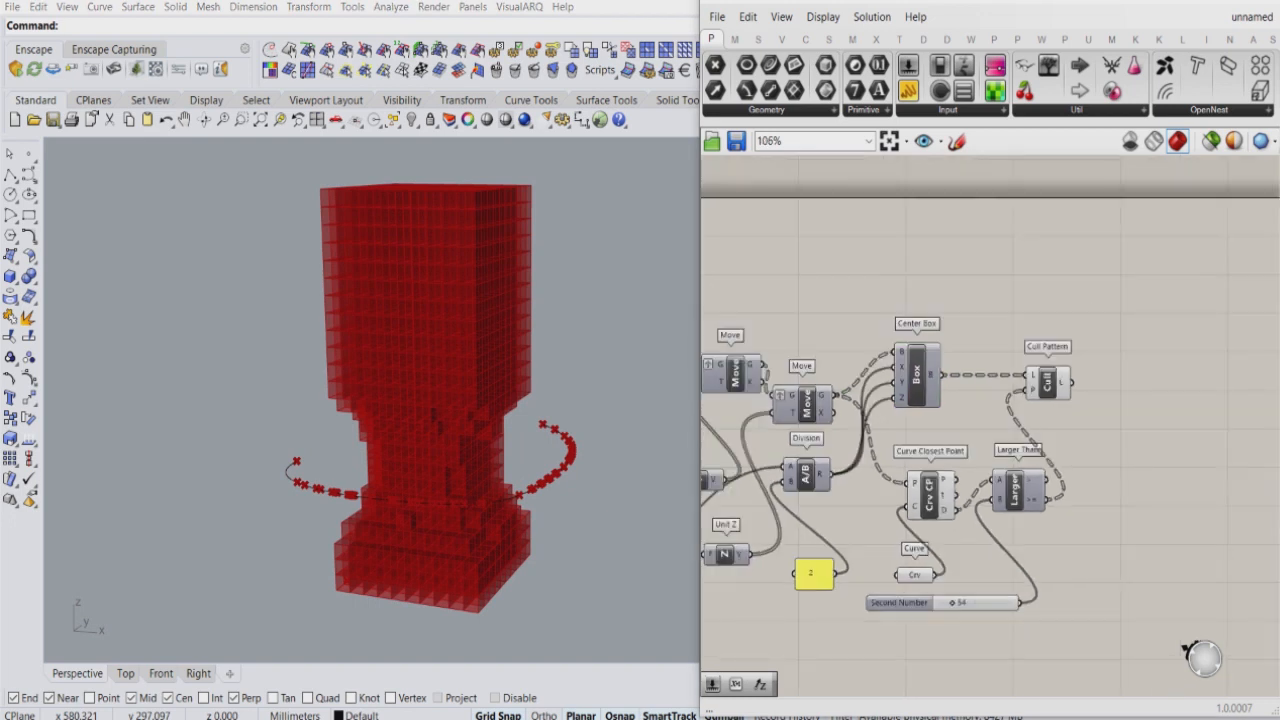
- Turn off the preview of the Cull Pattern component so the carved boxes are hidden in the viewport
scroll(975, 505, up, 1)
scroll(1053, 536, down, 4)
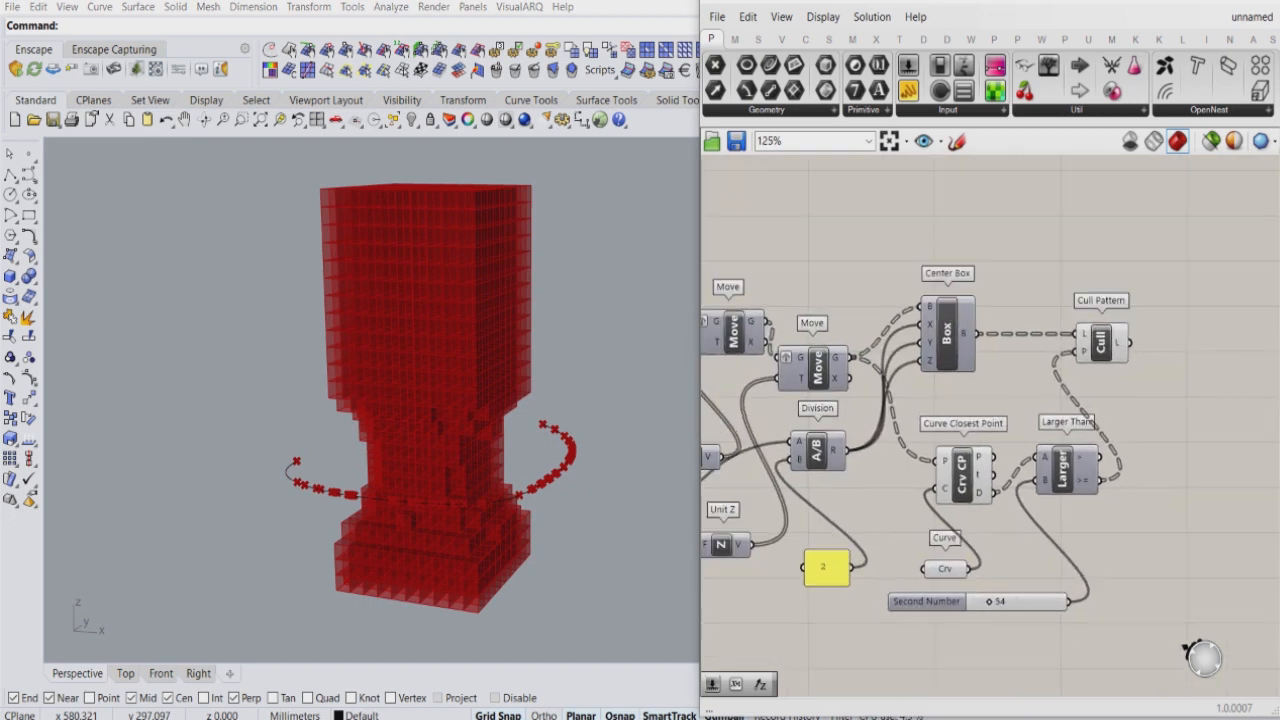
drag(1098, 484, 1024, 426)
middle_click(1062, 455)
click(1114, 399)
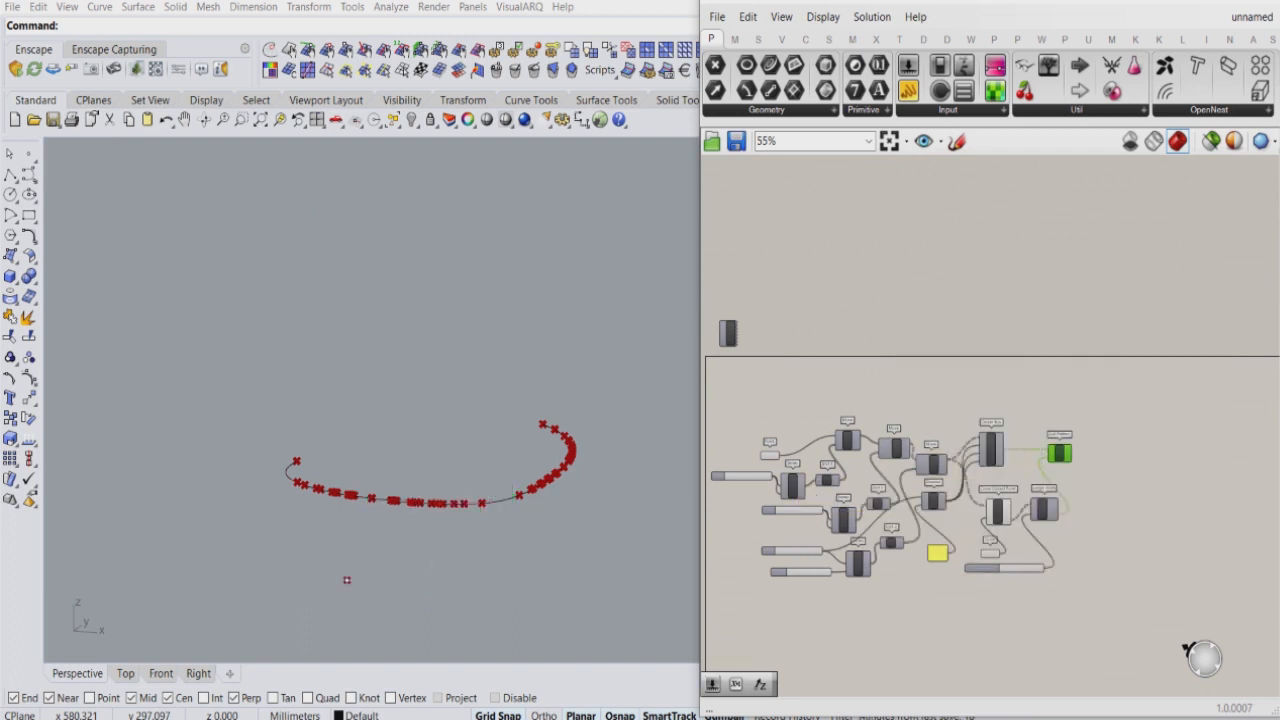
scroll(978, 570, up, 5)
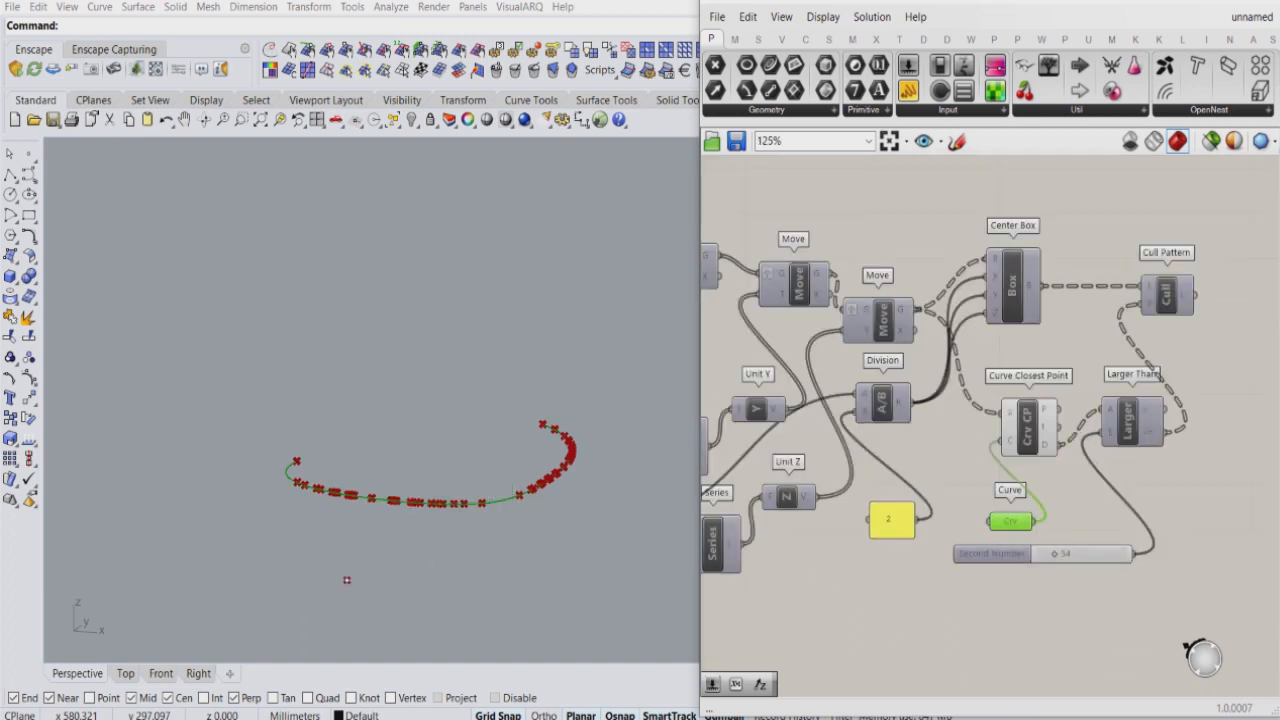
- Turn off the preview of the Curve parameter and the Curve Closest Point component
middle_click(1013, 515)
click(1104, 606)
drag(1106, 616, 951, 365)
middle_click(1040, 402)
click(1062, 358)
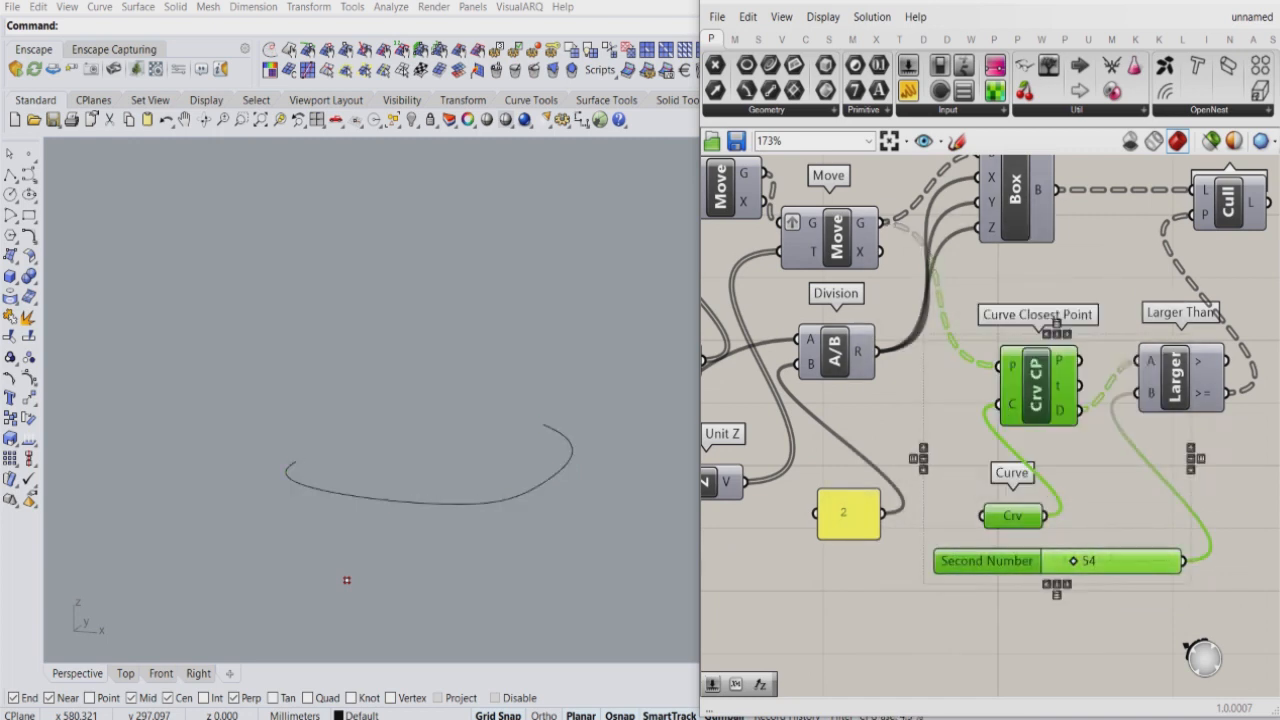
- Delete the drawn attractor curve from the Rhino model
click(560, 470)
key(Delete)
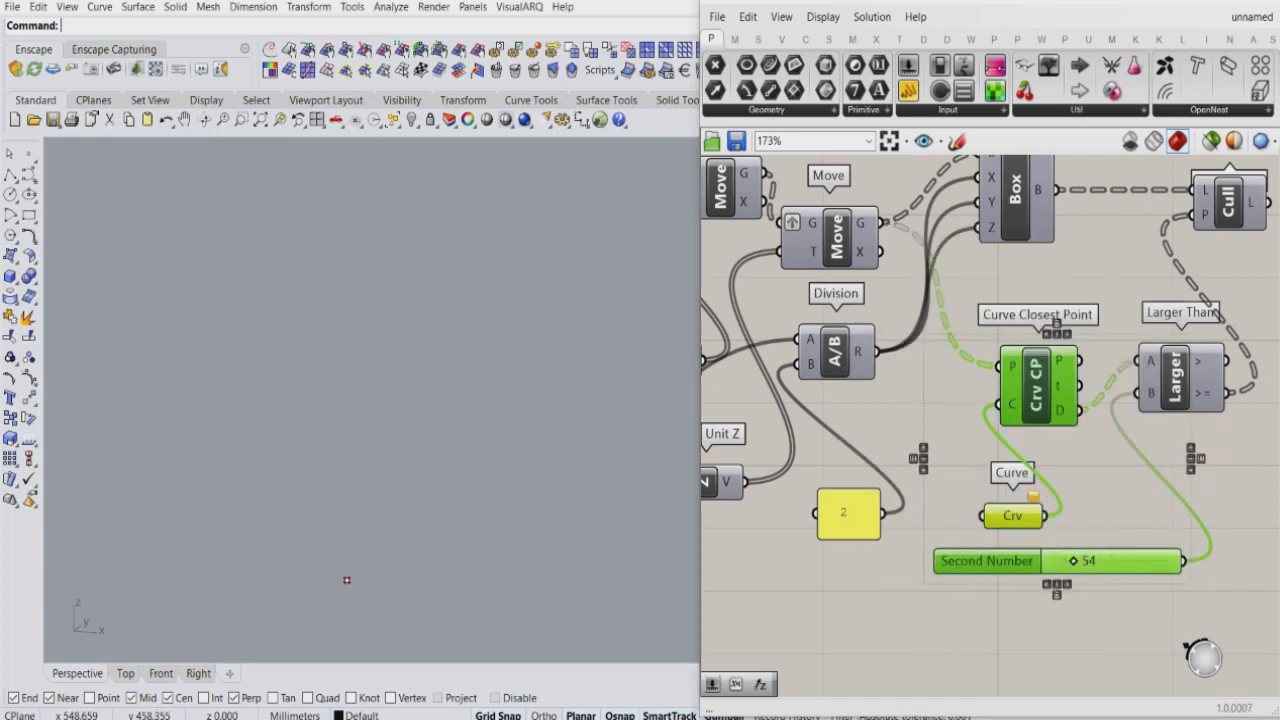
click(885, 610)
scroll(1067, 478, down, 5)
scroll(838, 318, up, 1)
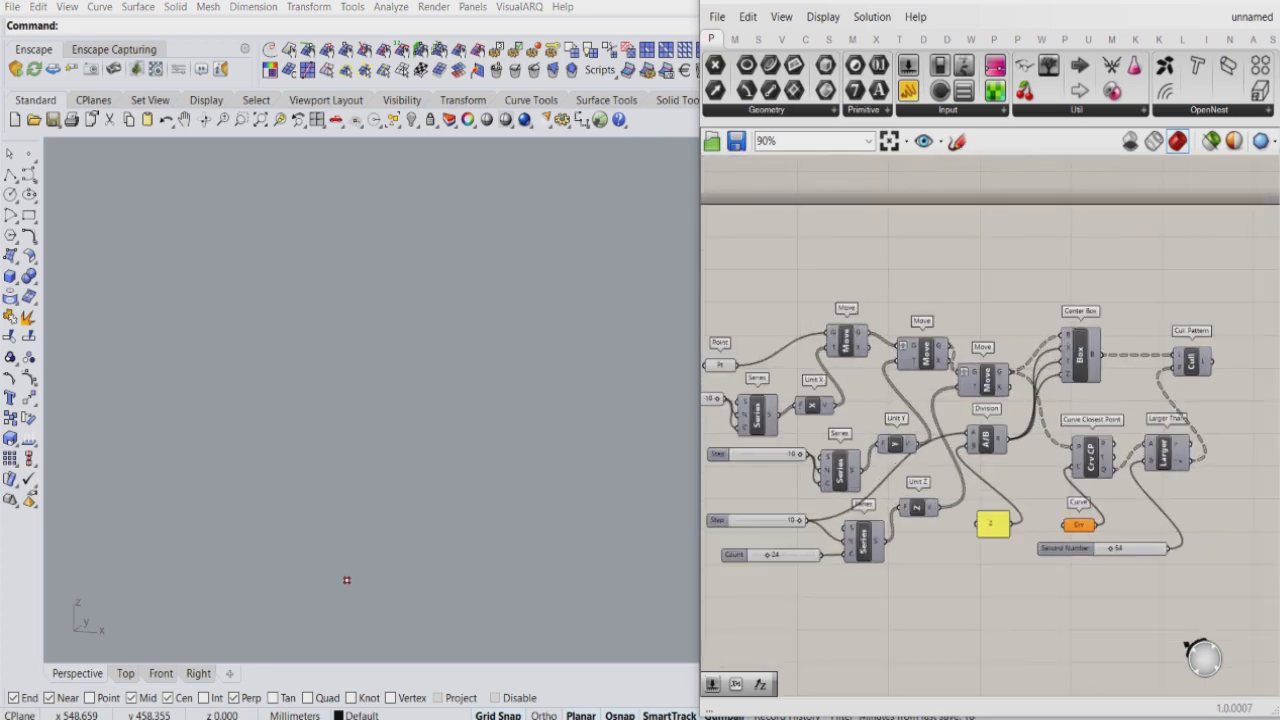
- Turn on the preview of the second Move component to show the flat base grid of points
click(926, 354)
middle_click(925, 354)
click(900, 314)
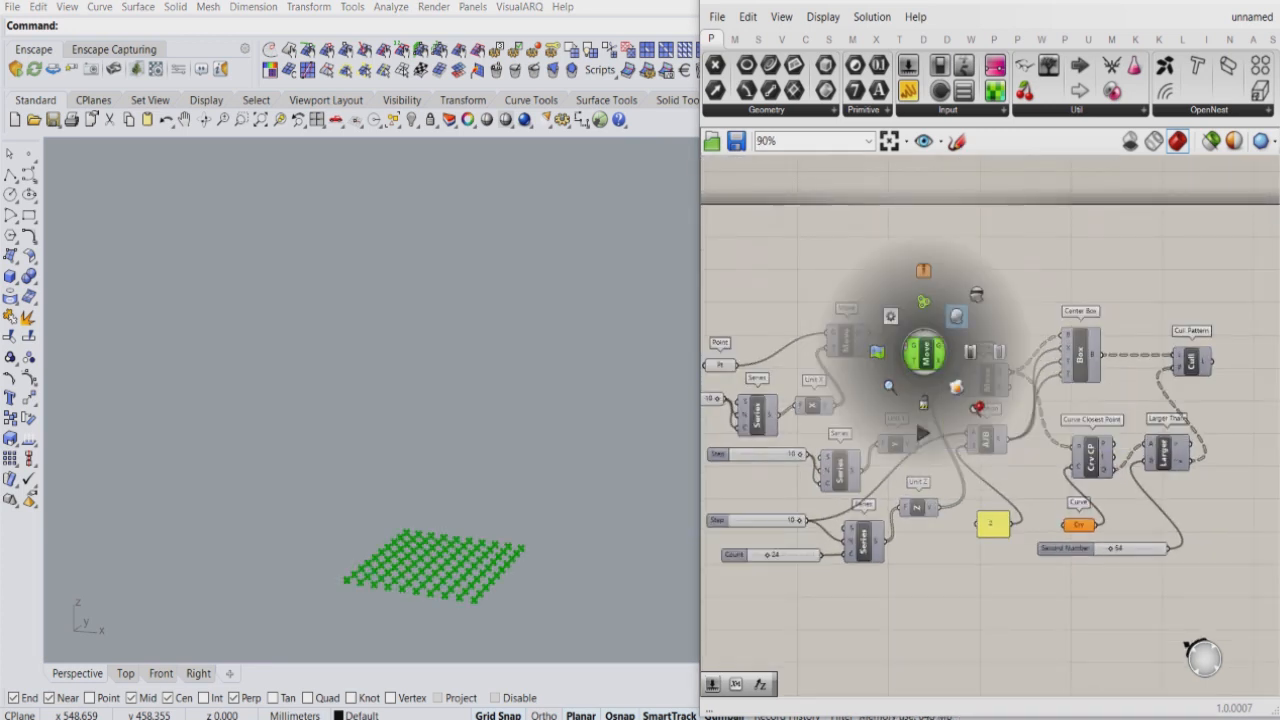
scroll(847, 418, down, 2)
scroll(973, 335, up, 4)
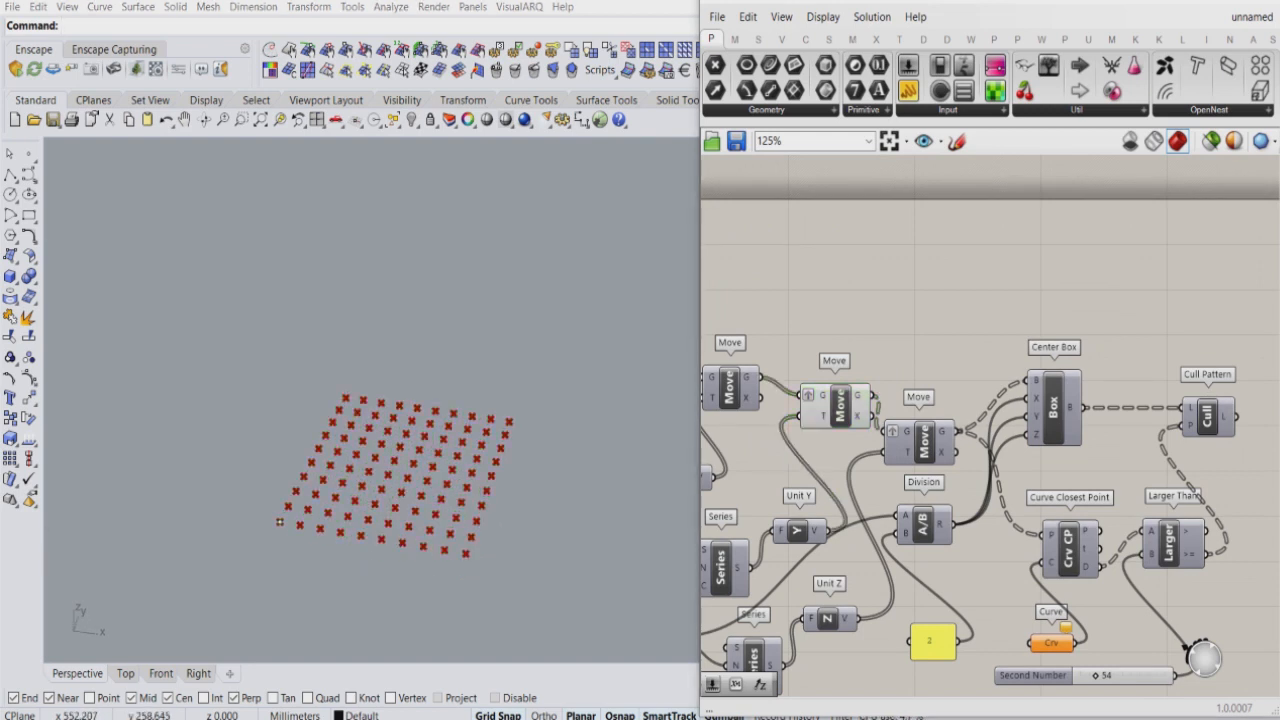
- Add a Surface From Points component and feed its points input from the second Move's geometry output
double_click(935, 318)
text(surf)
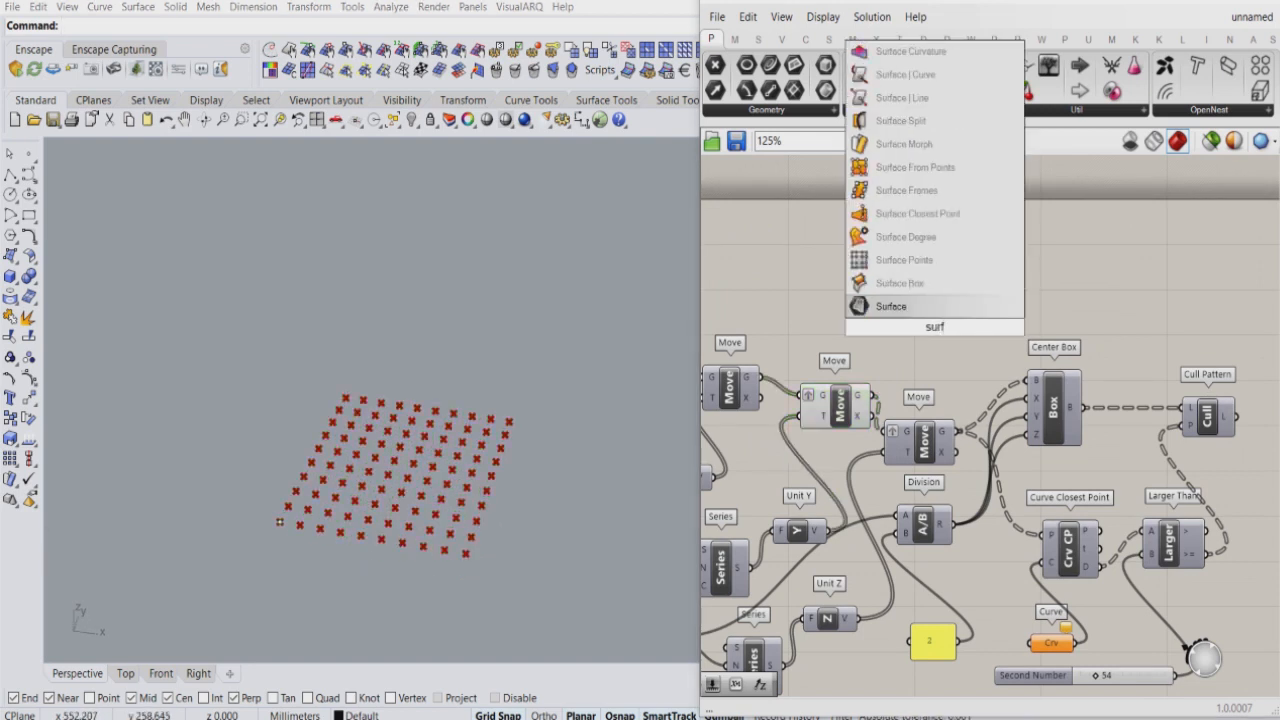
click(915, 167)
drag(837, 398, 921, 302)
click(860, 320)
scroll(947, 373, down, 2)
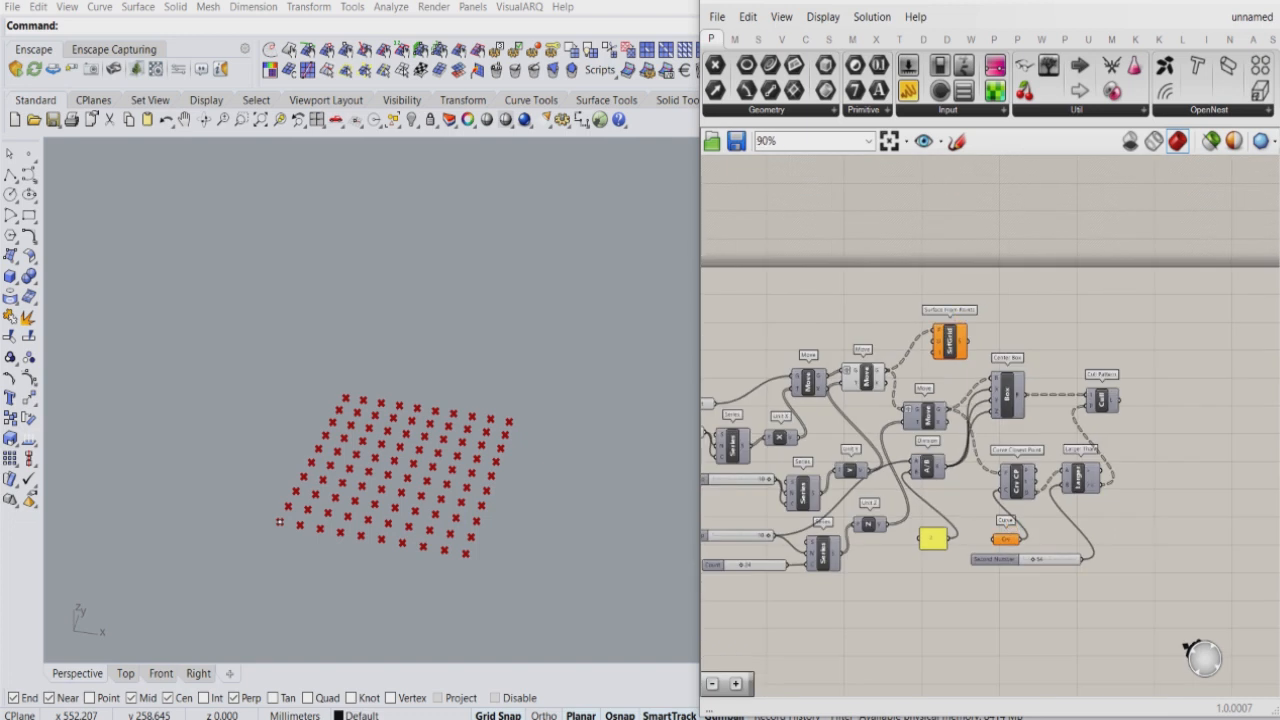
scroll(784, 466, up, 2)
- Connect the grid's slider of 10 to the U count of Surface From Points and flatten its points input
drag(771, 485, 1054, 254)
drag(920, 319, 910, 273)
right_click(1031, 236)
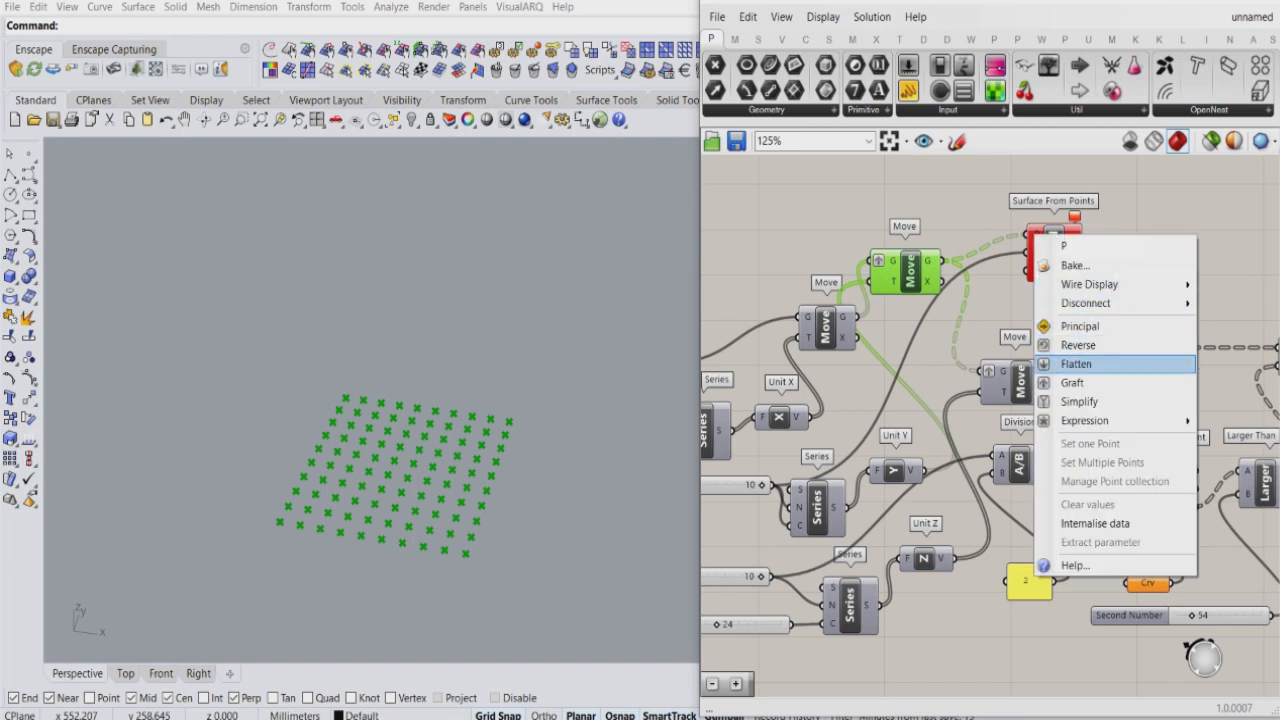
click(1080, 363)
right_drag(540, 420, 505, 455)
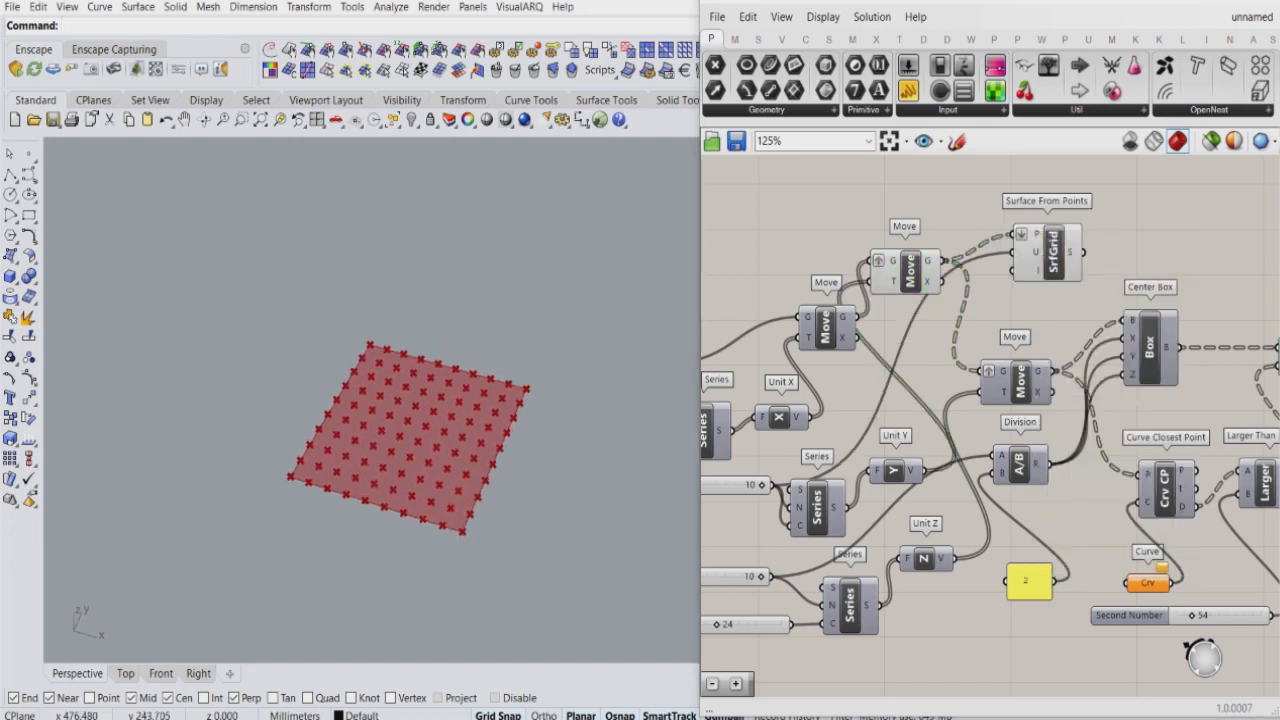
- Add an Area component and connect the Surface From Points output to its geometry input
scroll(819, 339, down, 2)
scroll(1137, 215, up, 3)
double_click(1053, 285)
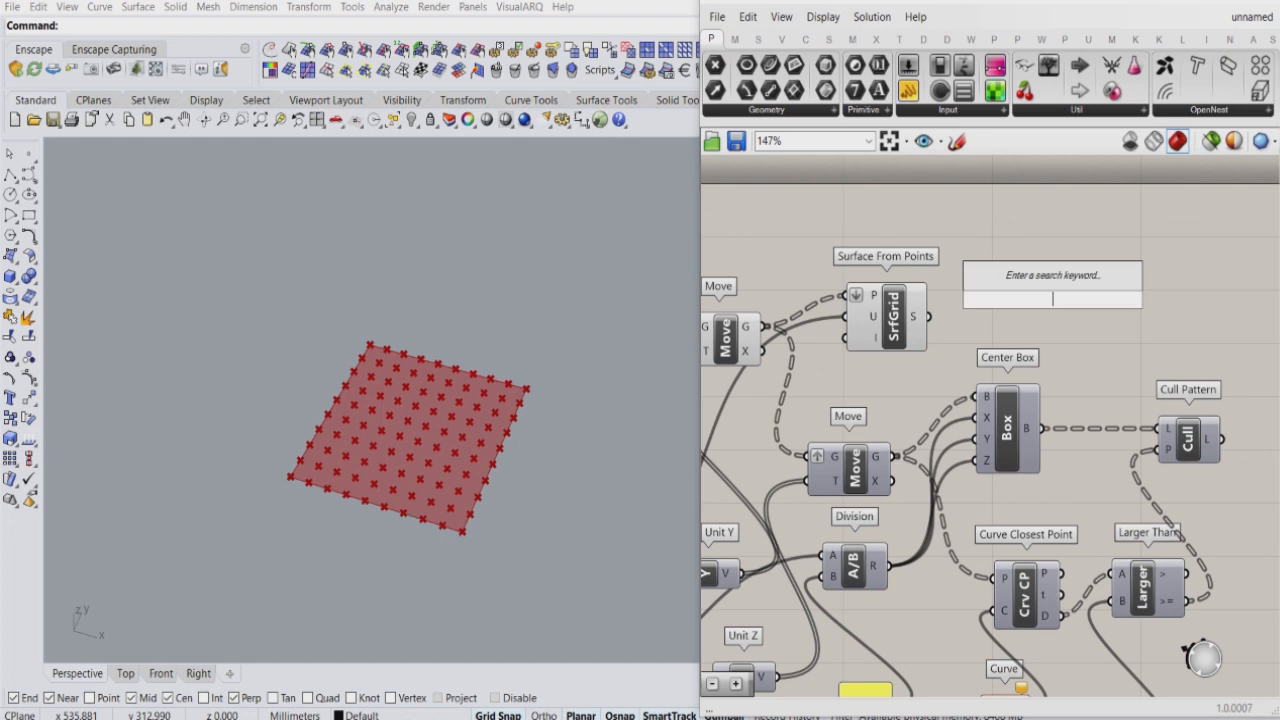
text(area)
key(Return)
drag(986, 294, 1033, 291)
right_drag(1115, 335, 1033, 326)
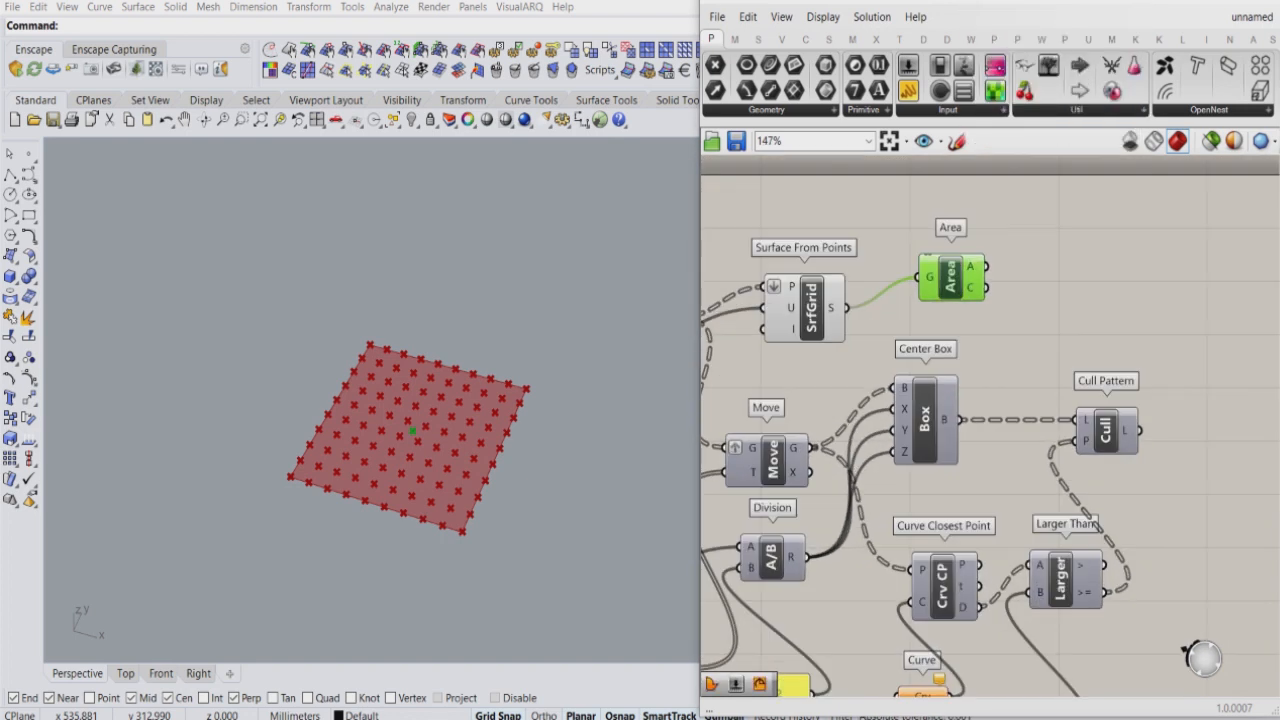
- Move the Area component to the free canvas space below the grid definition
scroll(1014, 257, down, 3)
drag(957, 284, 834, 602)
click(837, 645)
scroll(837, 645, up, 3)
scroll(800, 617, down, 2)
scroll(1015, 648, up, 2)
right_drag(1015, 620, 1032, 599)
- Add an Arc component and connect the Area centroid to its plane input
double_click(863, 540)
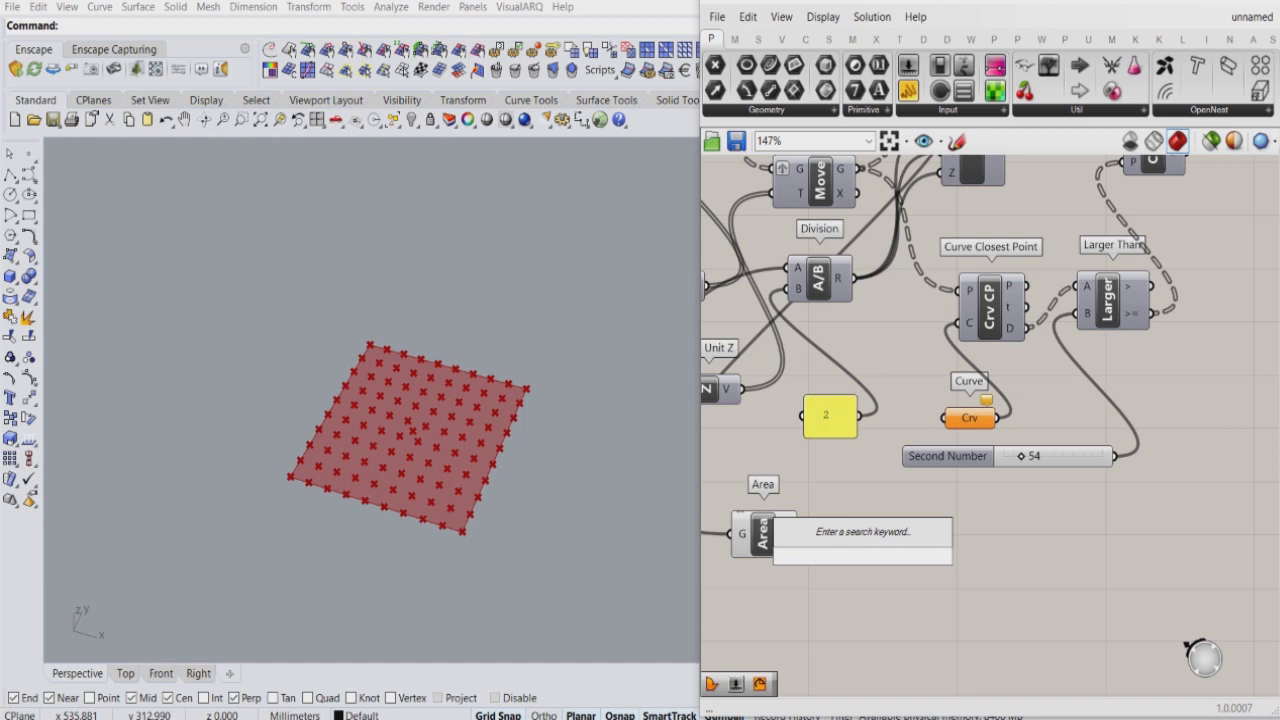
key(Escape)
double_click(883, 552)
text(arc)
key(Return)
drag(881, 568, 879, 559)
- Add a number slider from 1 to 300, connect it to the Arc's radius, and set it to 72
double_click(762, 597)
text(1)
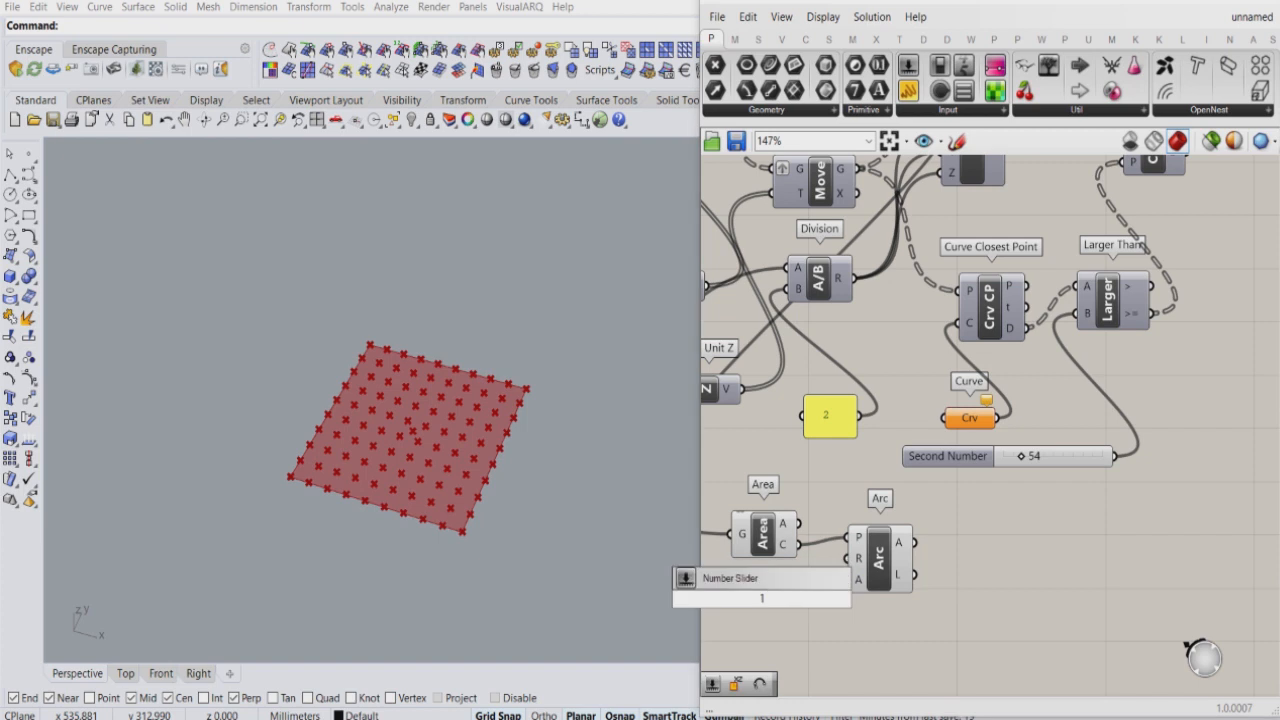
text(<30)
key(Return)
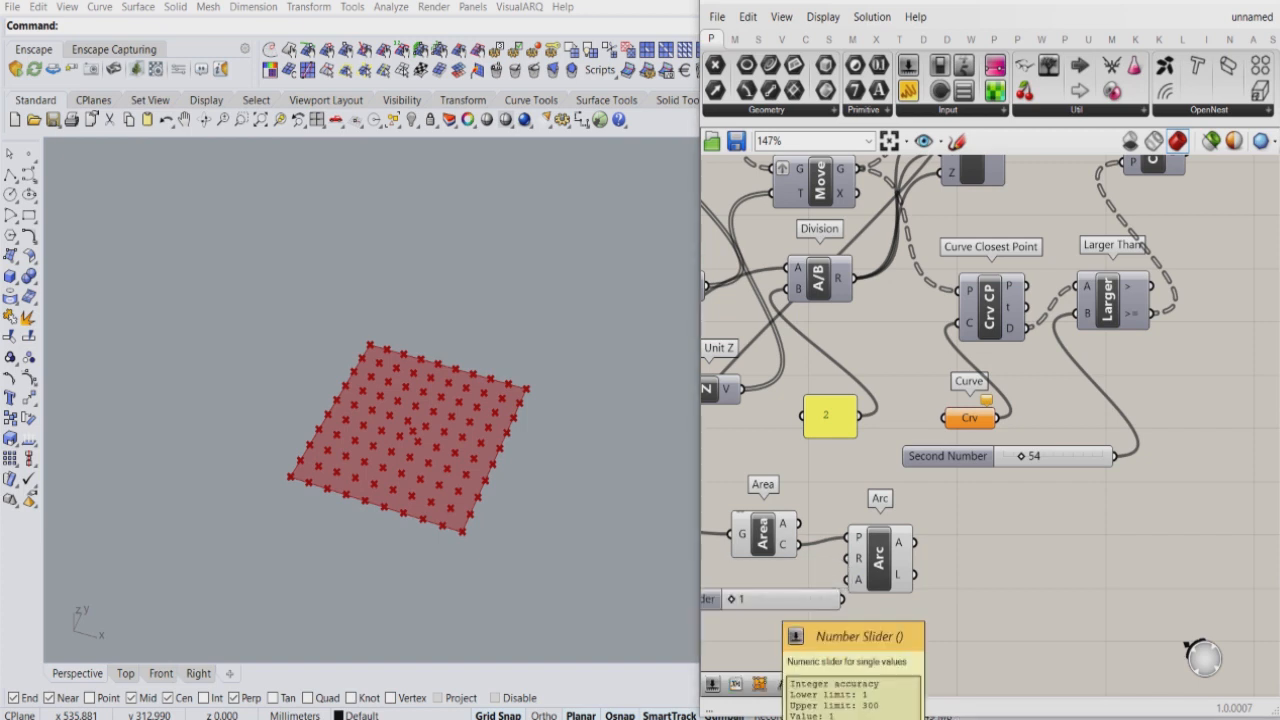
drag(880, 563, 910, 558)
scroll(932, 573, down, 1)
scroll(745, 589, up, 1)
drag(745, 591, 768, 591)
- Add a Radians component and connect its output to the Arc's angle input
double_click(812, 625)
text(rad)
key(Return)
drag(847, 639, 877, 644)
- Feed Radians from a new 1 to 360 slider set to 328 degrees and set the Arc's radius to 82
double_click(740, 640)
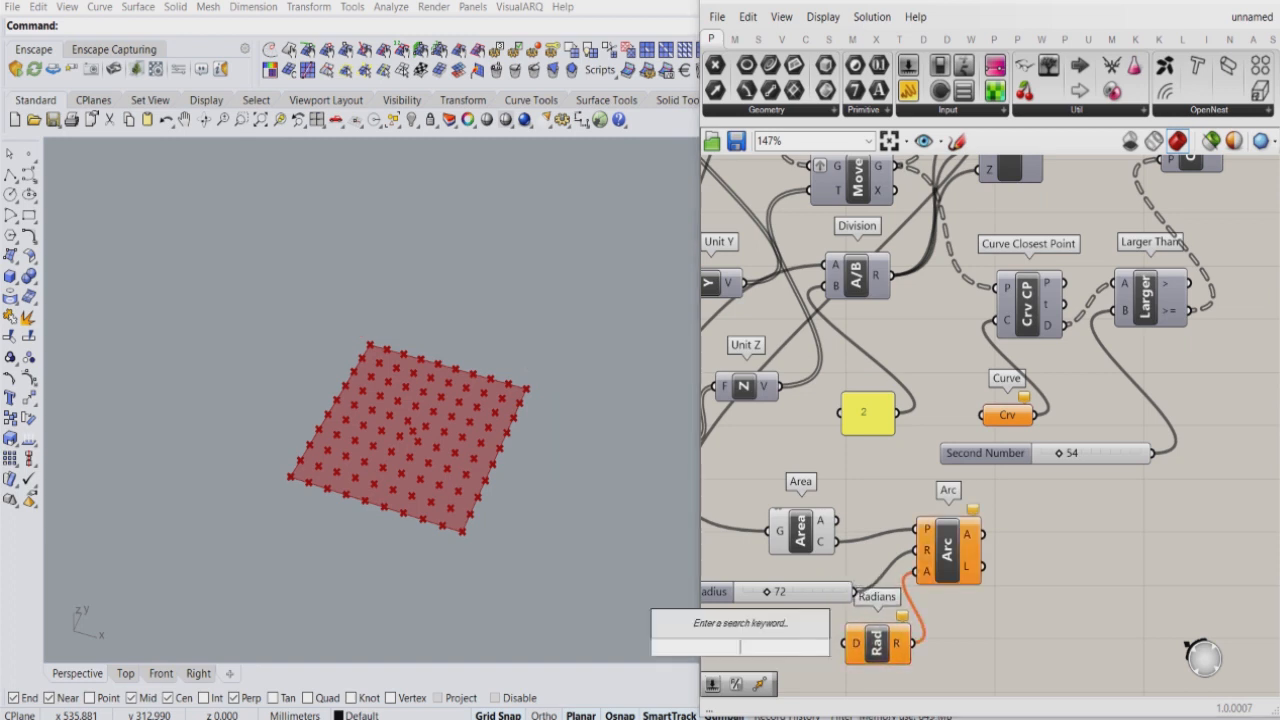
text(1<360)
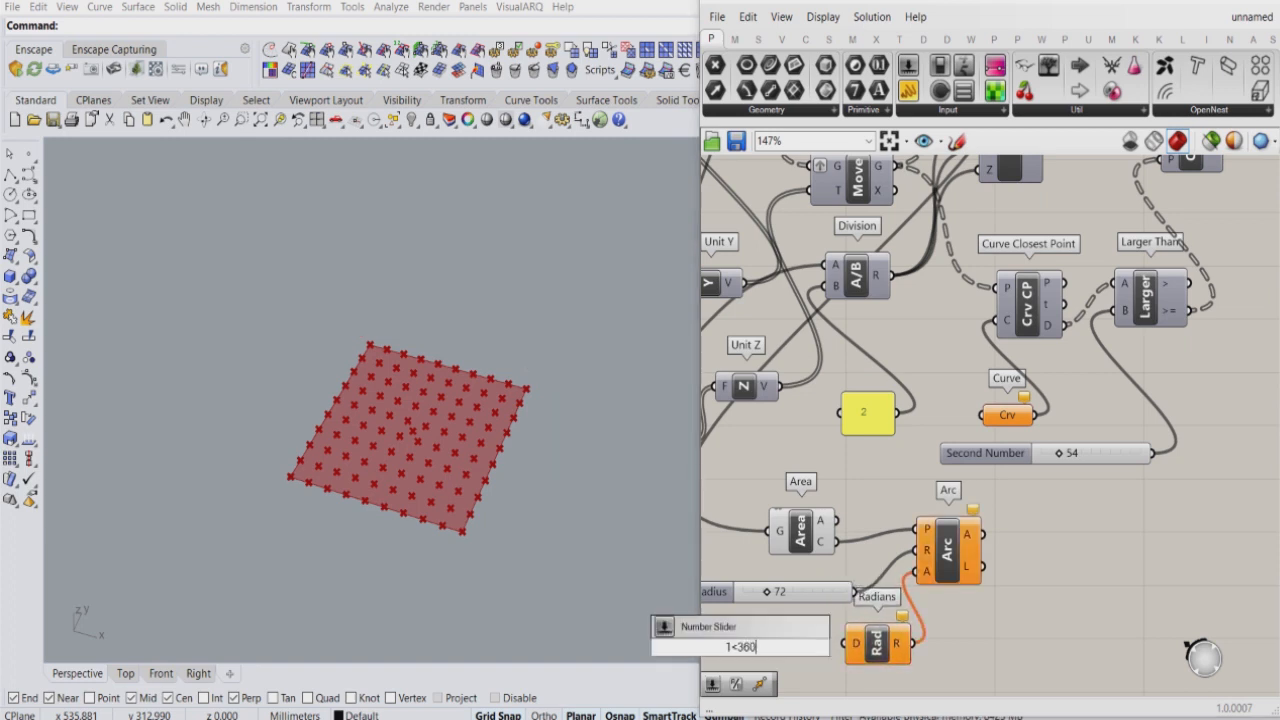
key(Return)
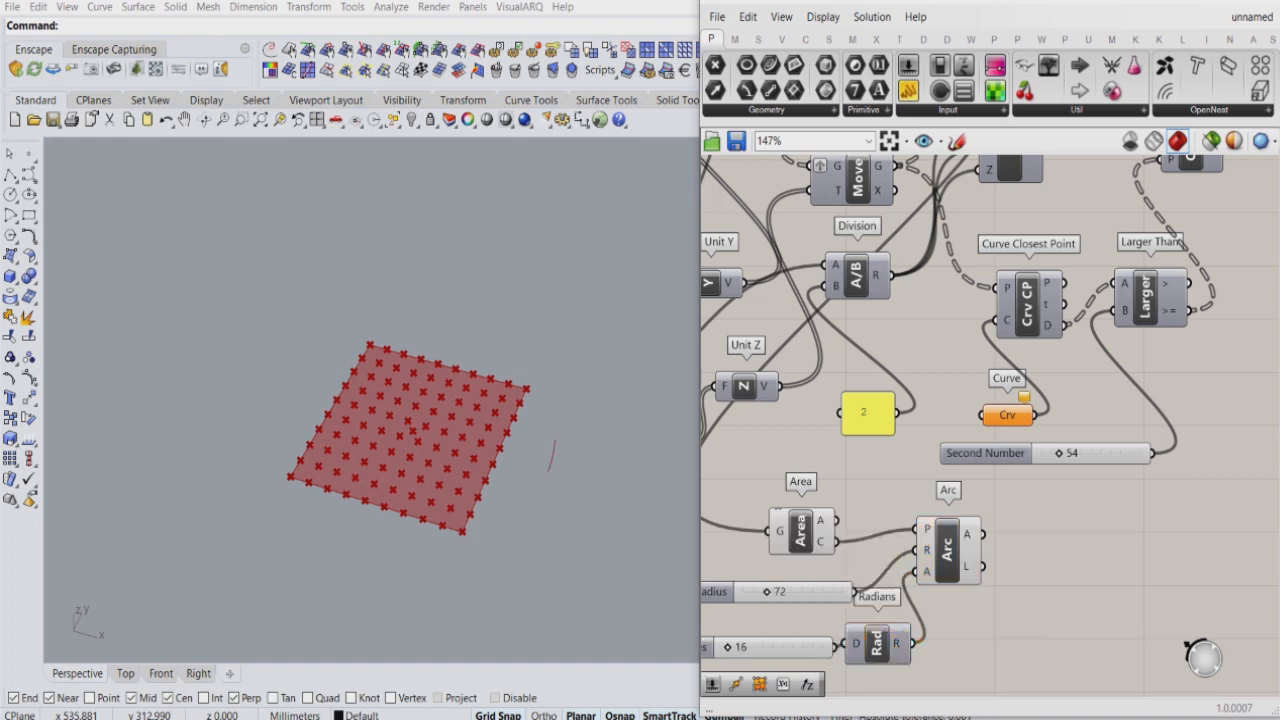
drag(728, 647, 813, 647)
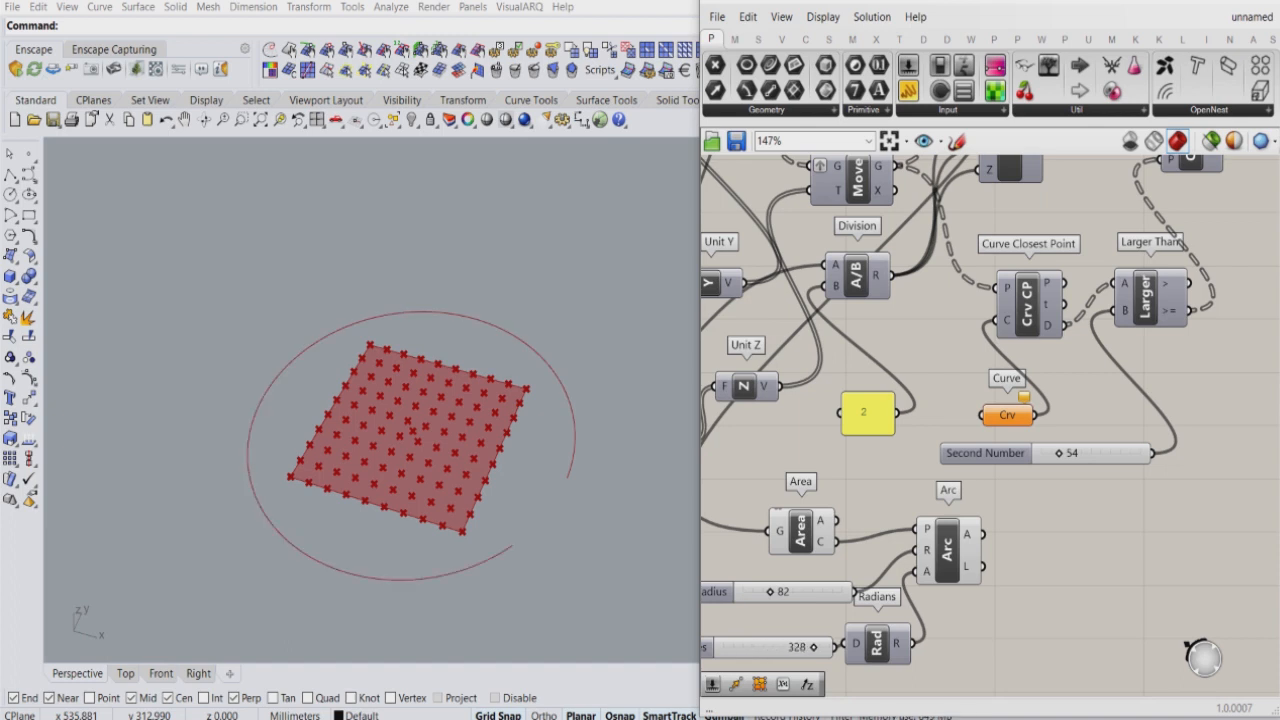
- Add a Divide Curve component and connect the Arc output to its curve input
right_drag(1060, 560, 1001, 549)
drag(888, 539, 883, 539)
click(975, 560)
double_click(973, 533)
text(div)
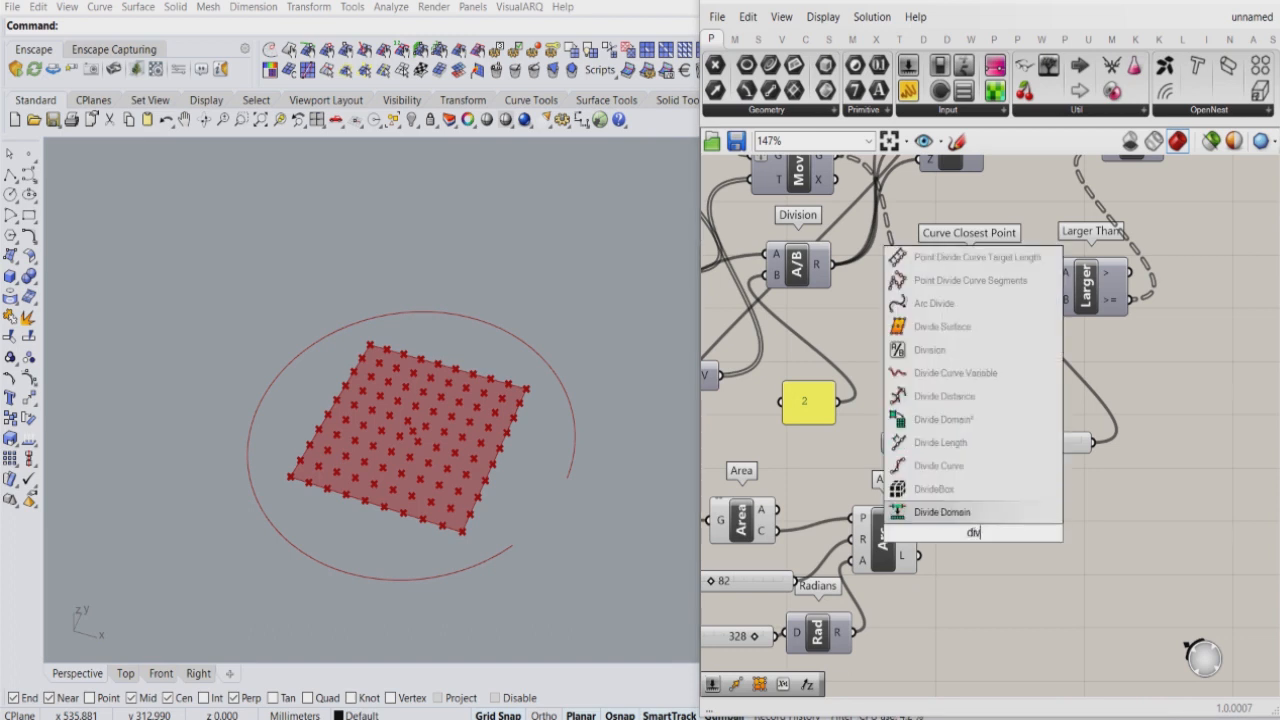
click(940, 489)
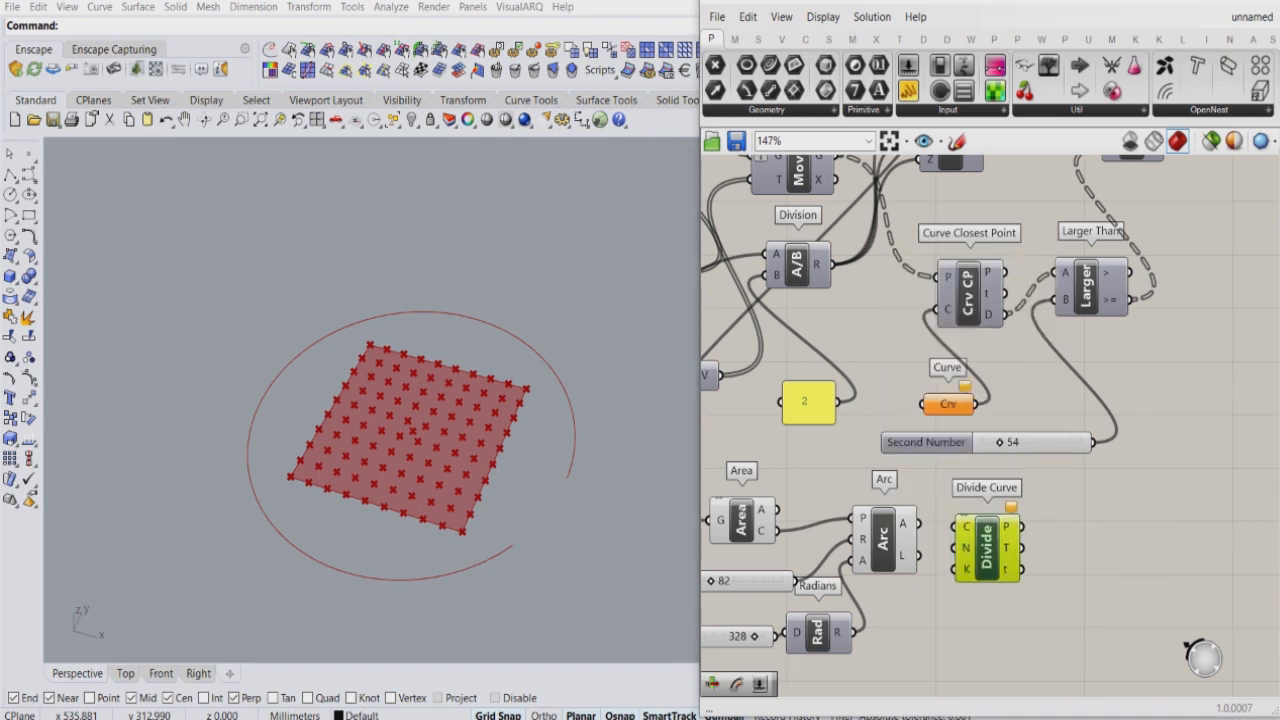
click(884, 539)
drag(987, 549, 1012, 537)
click(1058, 596)
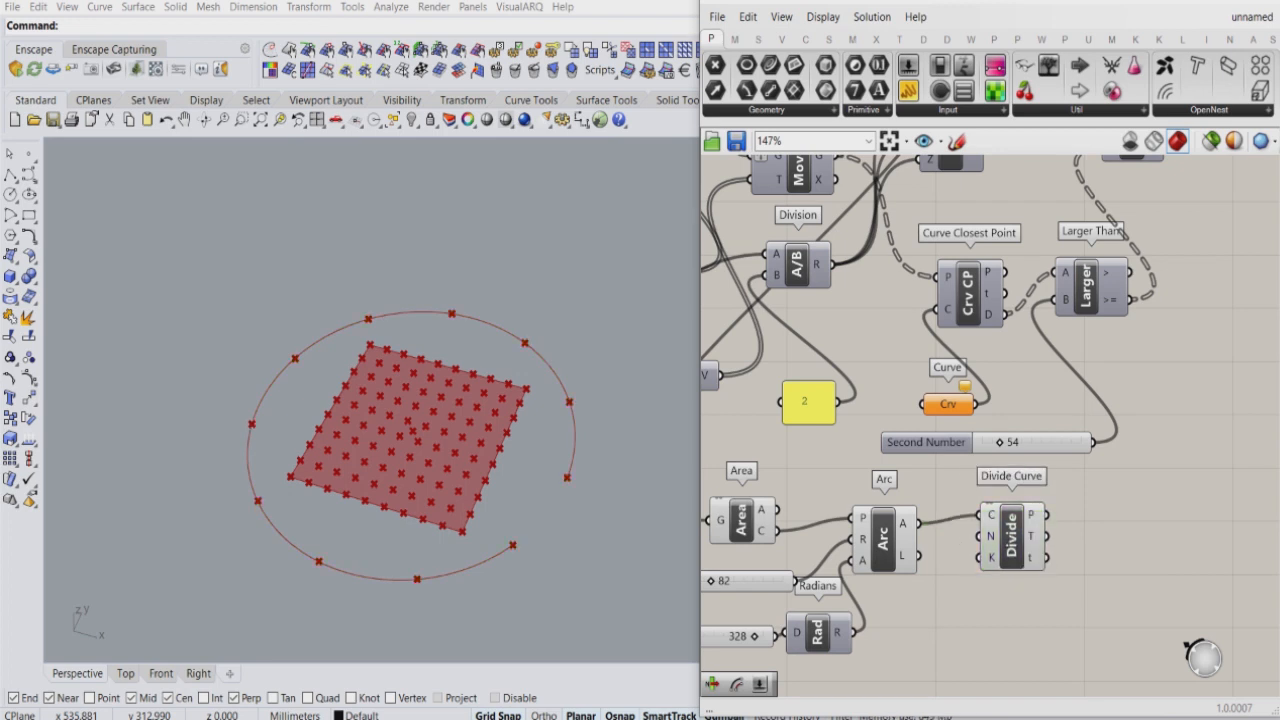
- Add a 1 to 20 slider for the Divide Curve count, place it below the Arc inputs, and set it to 9
double_click(908, 590)
text(1<20)
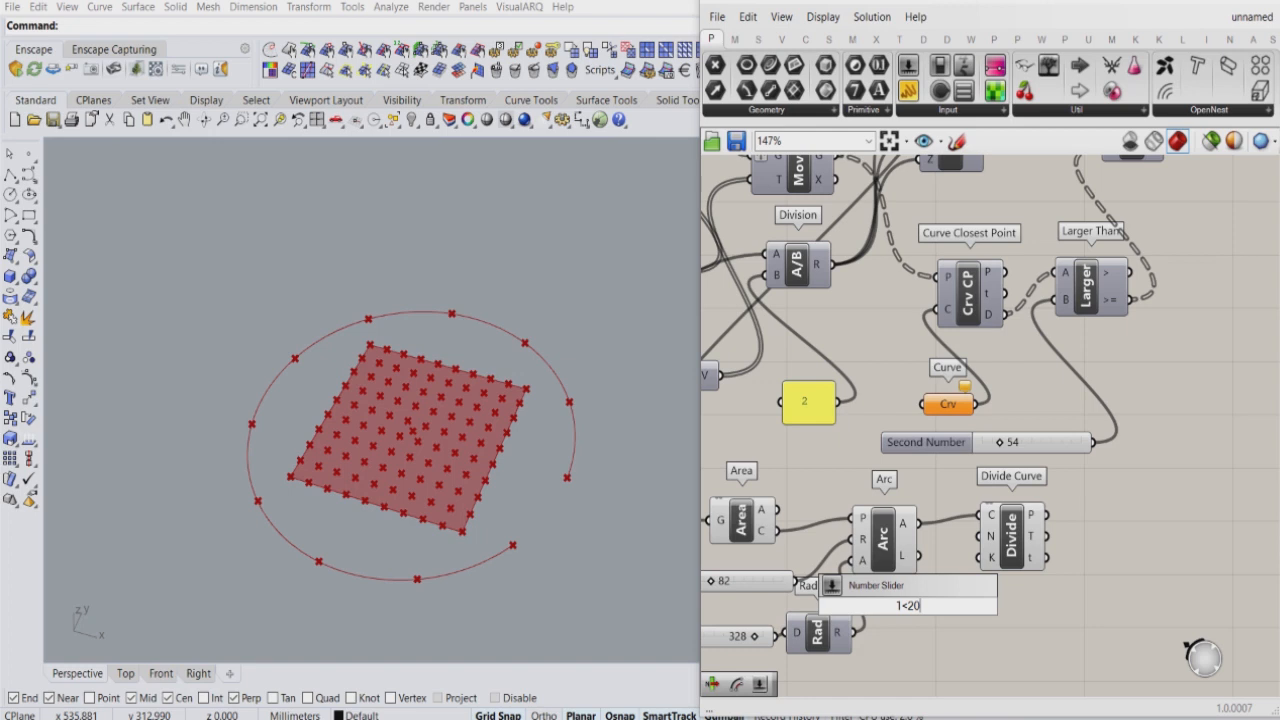
key(Return)
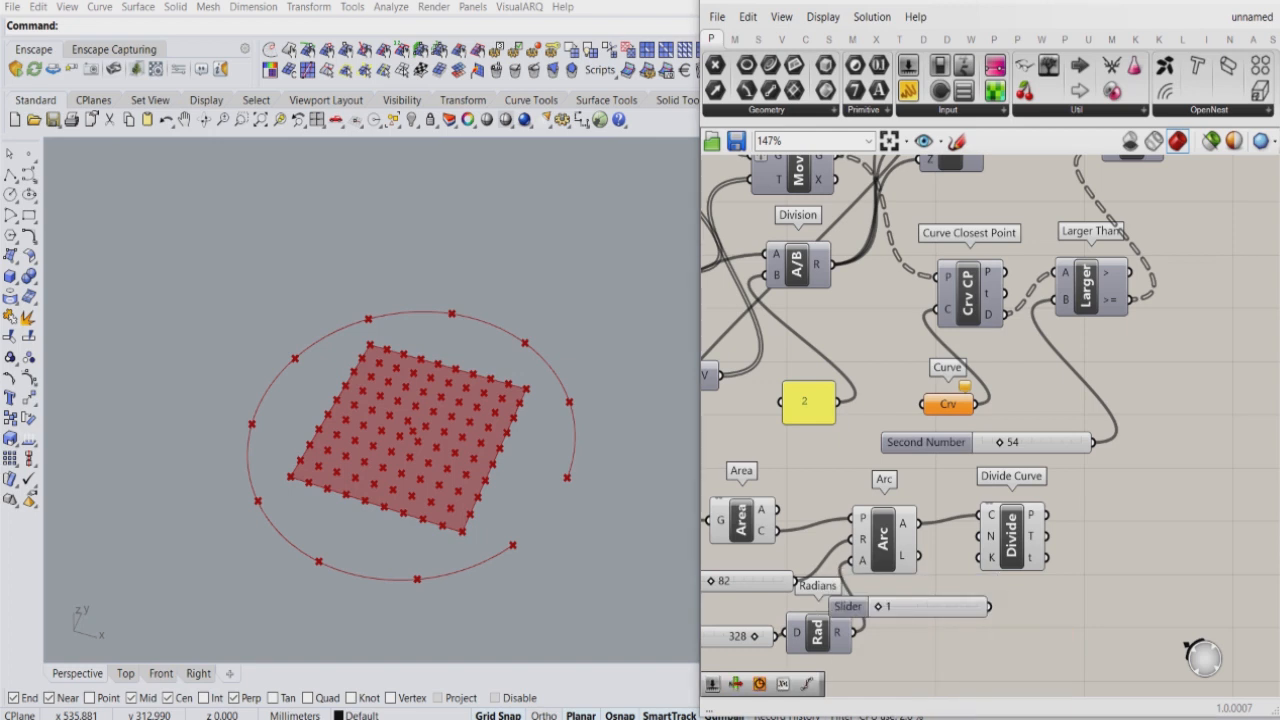
drag(990, 606, 978, 536)
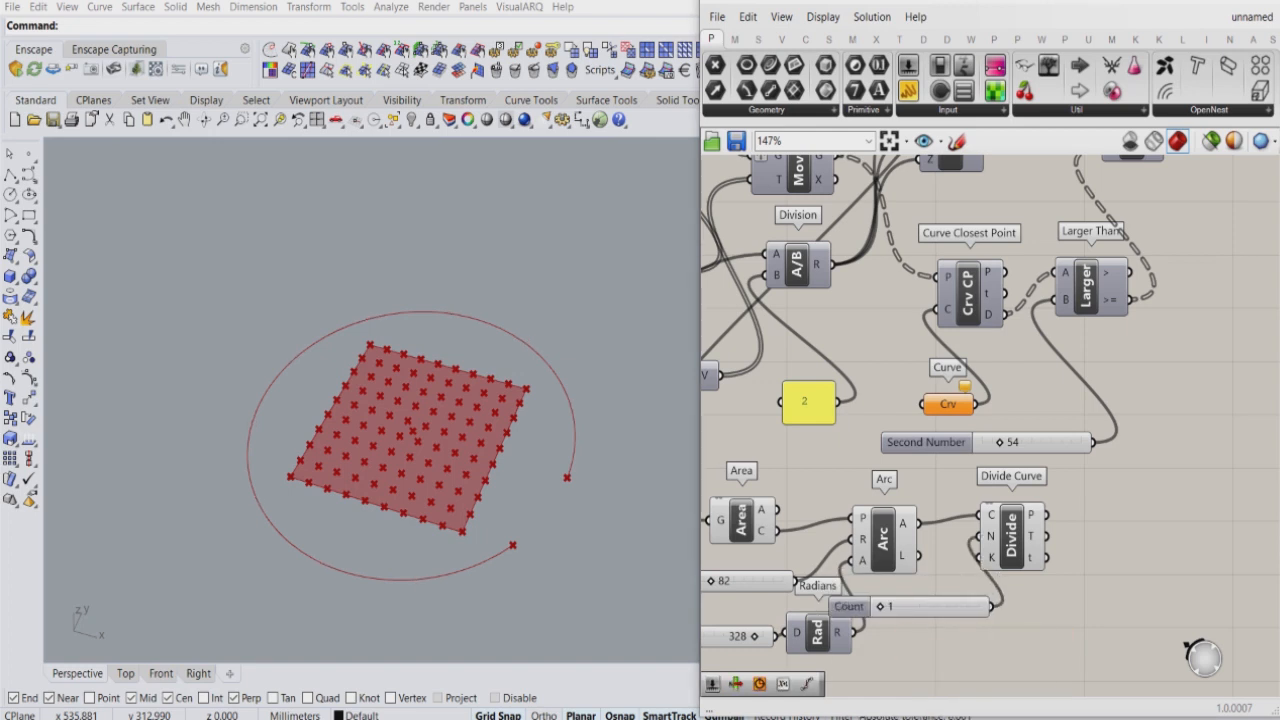
drag(901, 606, 841, 665)
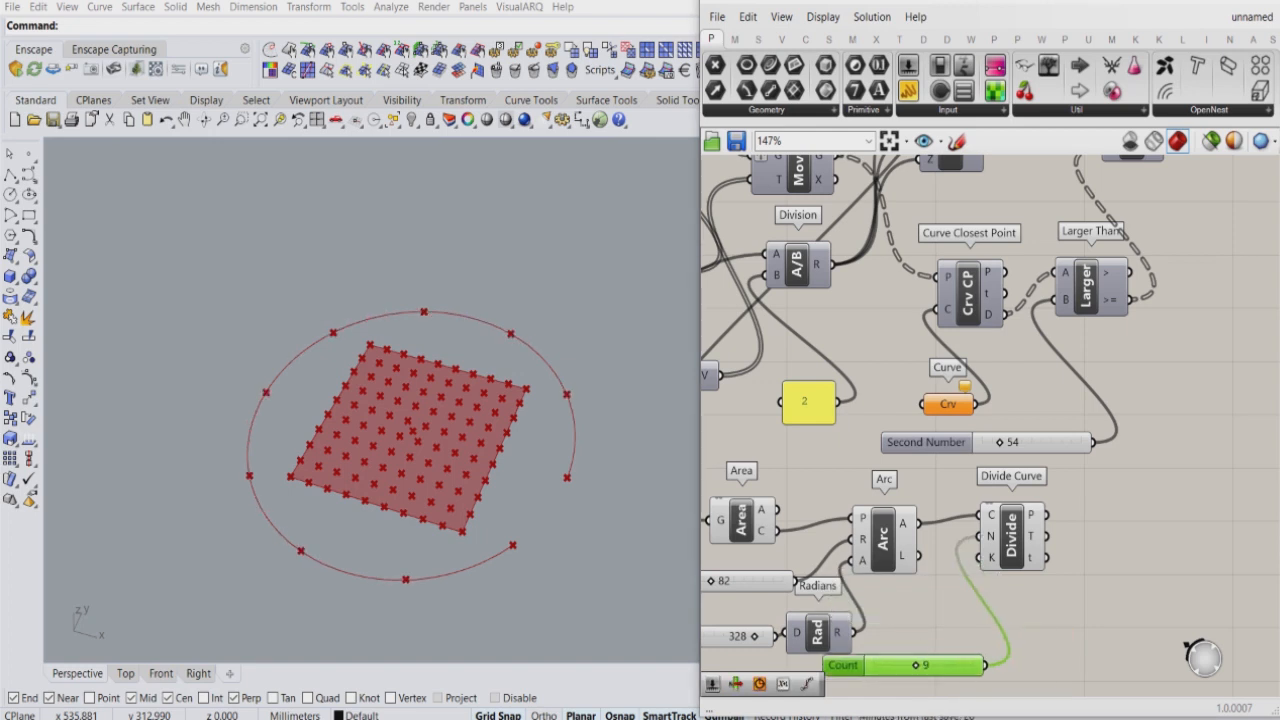
- Add a Range component beside Divide Curve
scroll(818, 525, down, 2)
scroll(975, 592, up, 1)
right_drag(1117, 503, 1075, 507)
scroll(1075, 507, up, 1)
click(1072, 508)
double_click(995, 548)
text(ra)
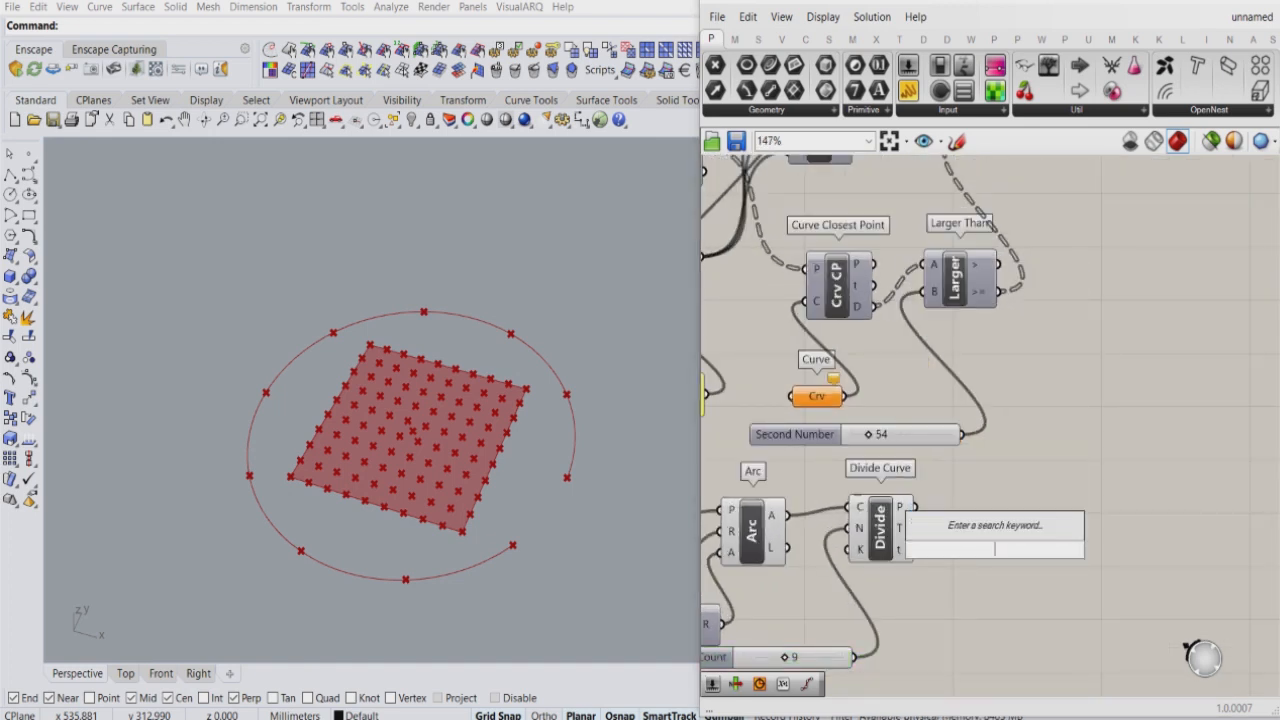
text(nge)
key(Return)
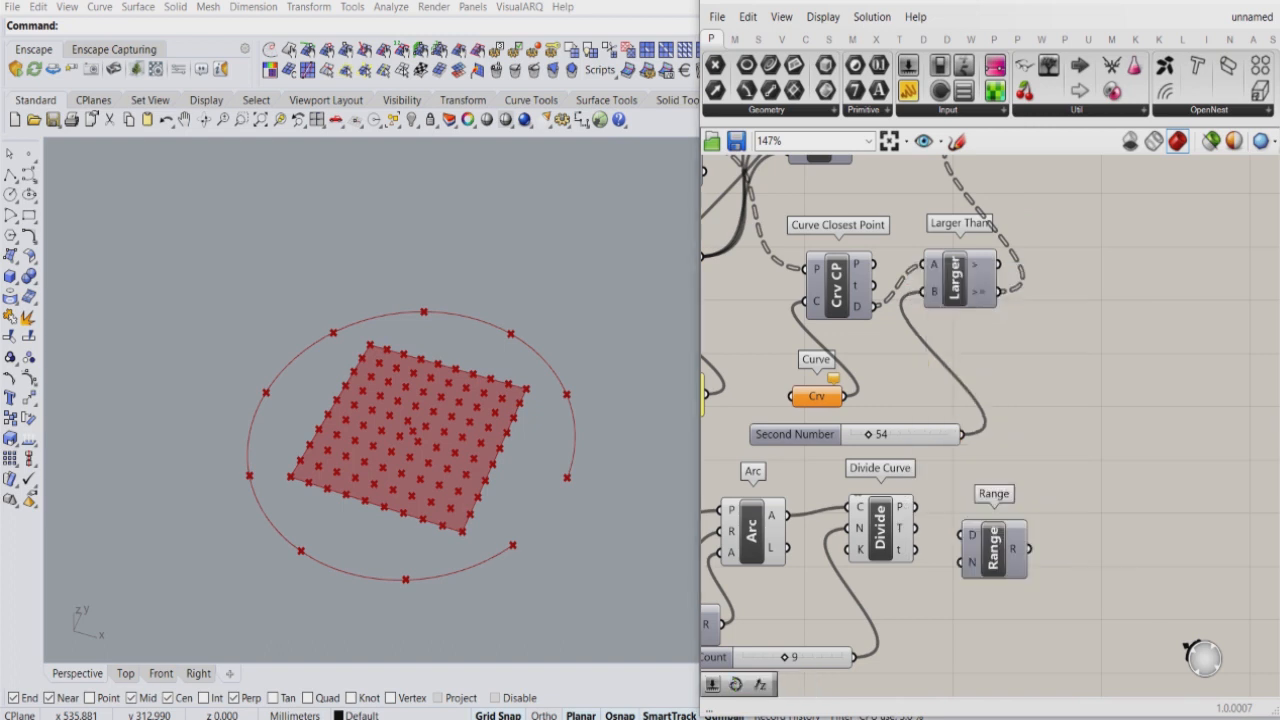
- Add a number slider from 10 to 300 and connect it to the Range's domain input
double_click(882, 578)
text(10)
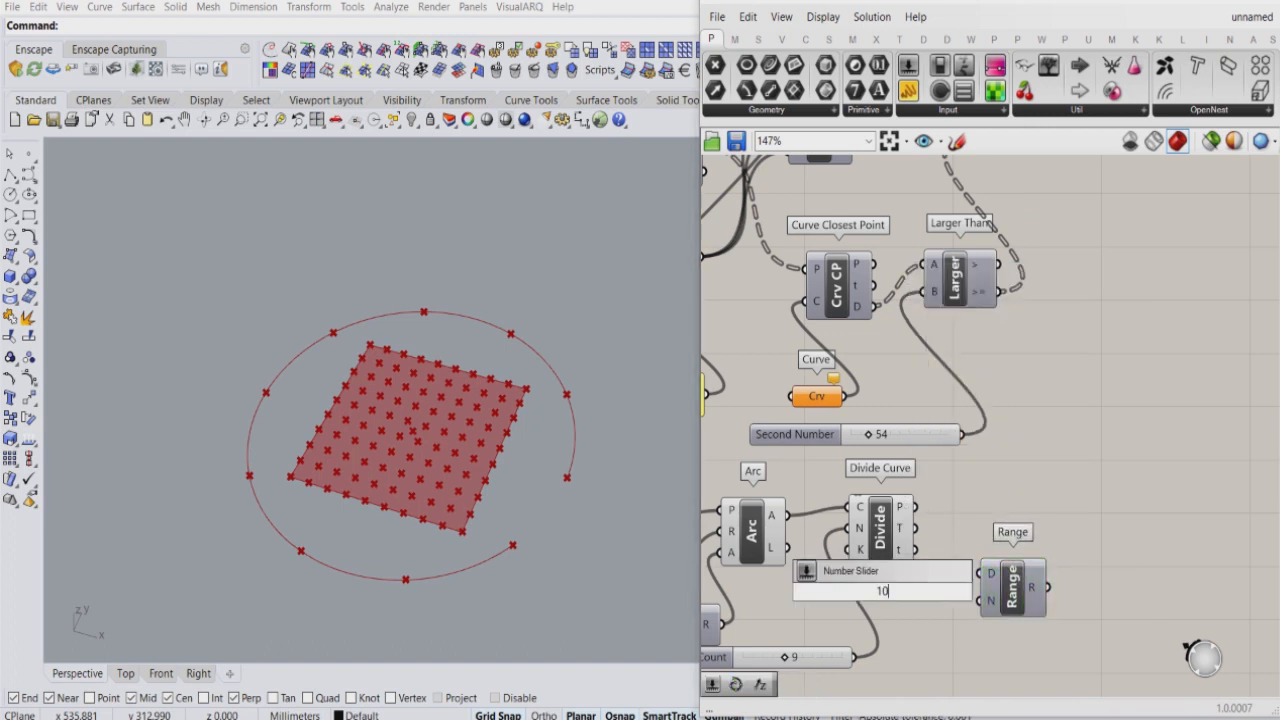
text(<300)
key(Return)
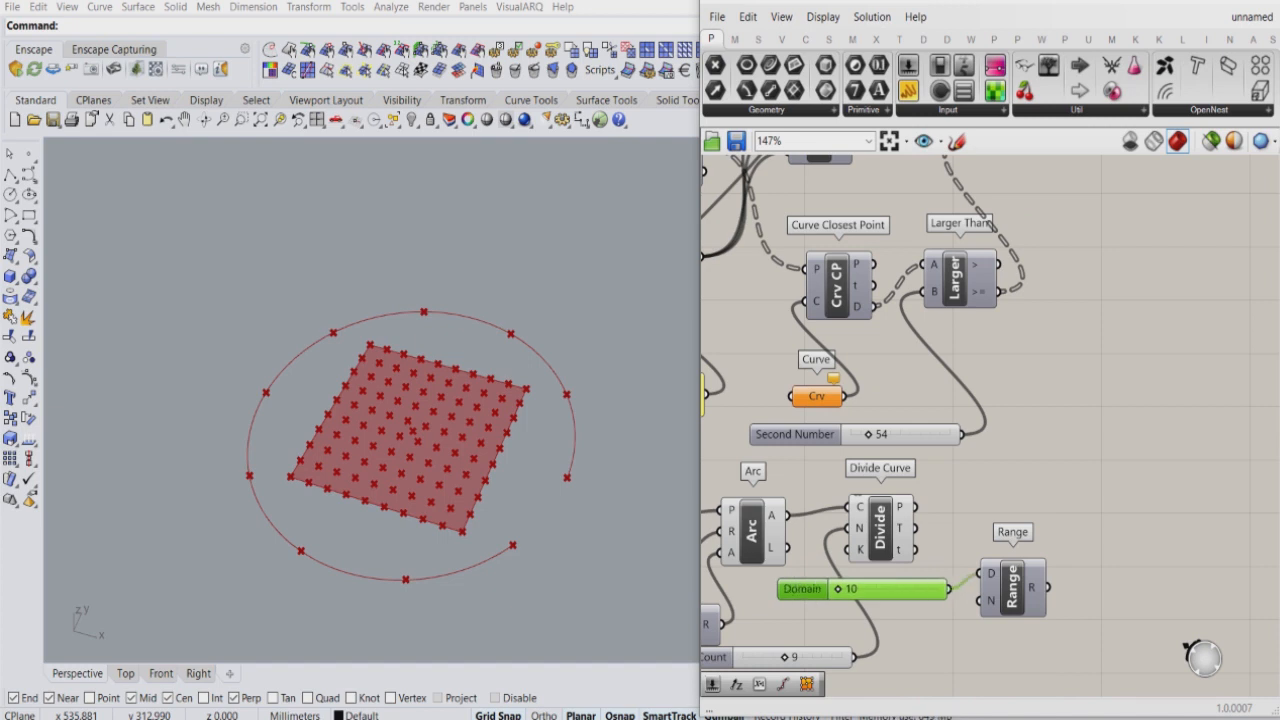
right_drag(950, 640, 965, 589)
drag(1028, 540, 1024, 561)
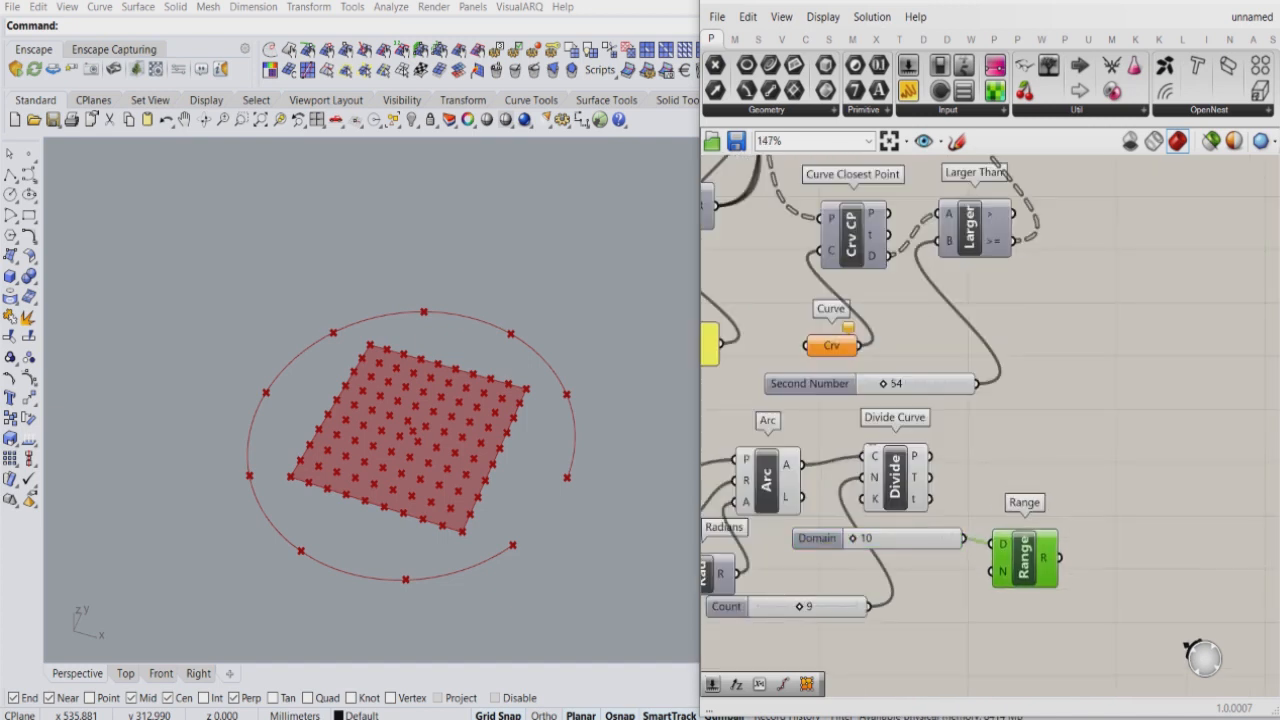
- Add a number slider from 10 to 100 for the Range's steps input and tidy the Domain slider and Range positions
double_click(889, 640)
text(10<100)
key(Return)
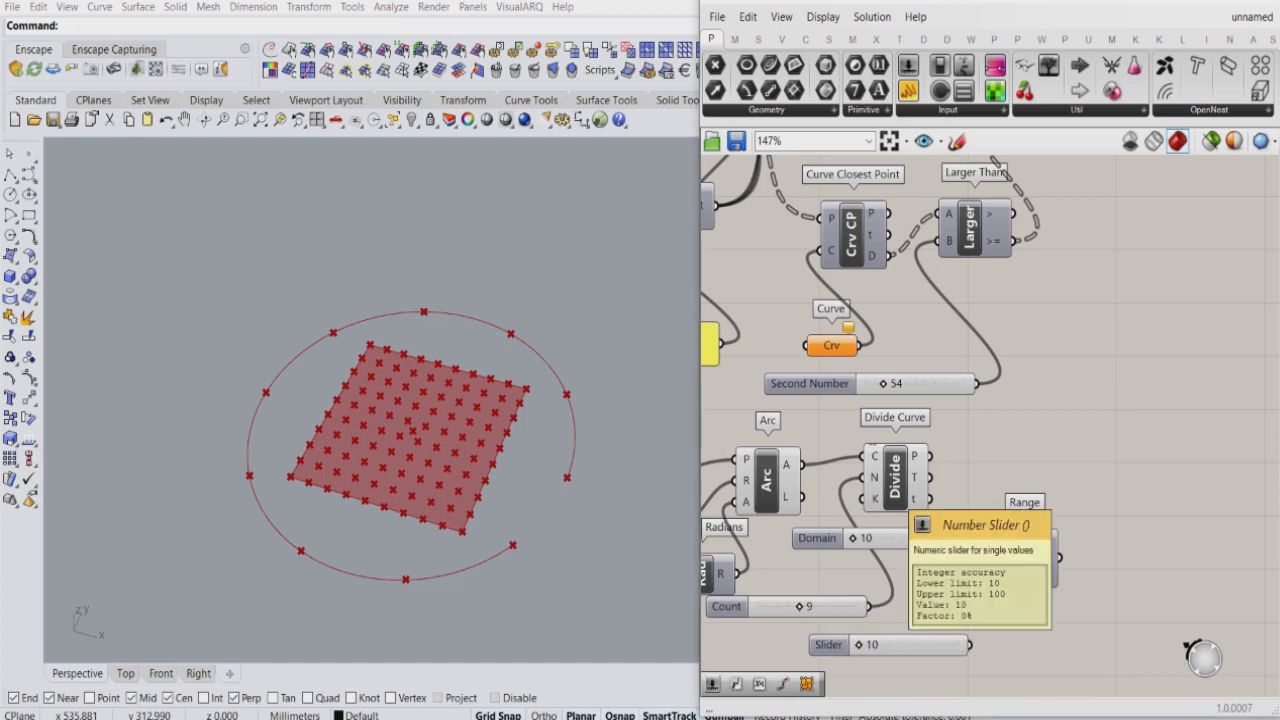
drag(969, 645, 1001, 571)
drag(817, 538, 805, 554)
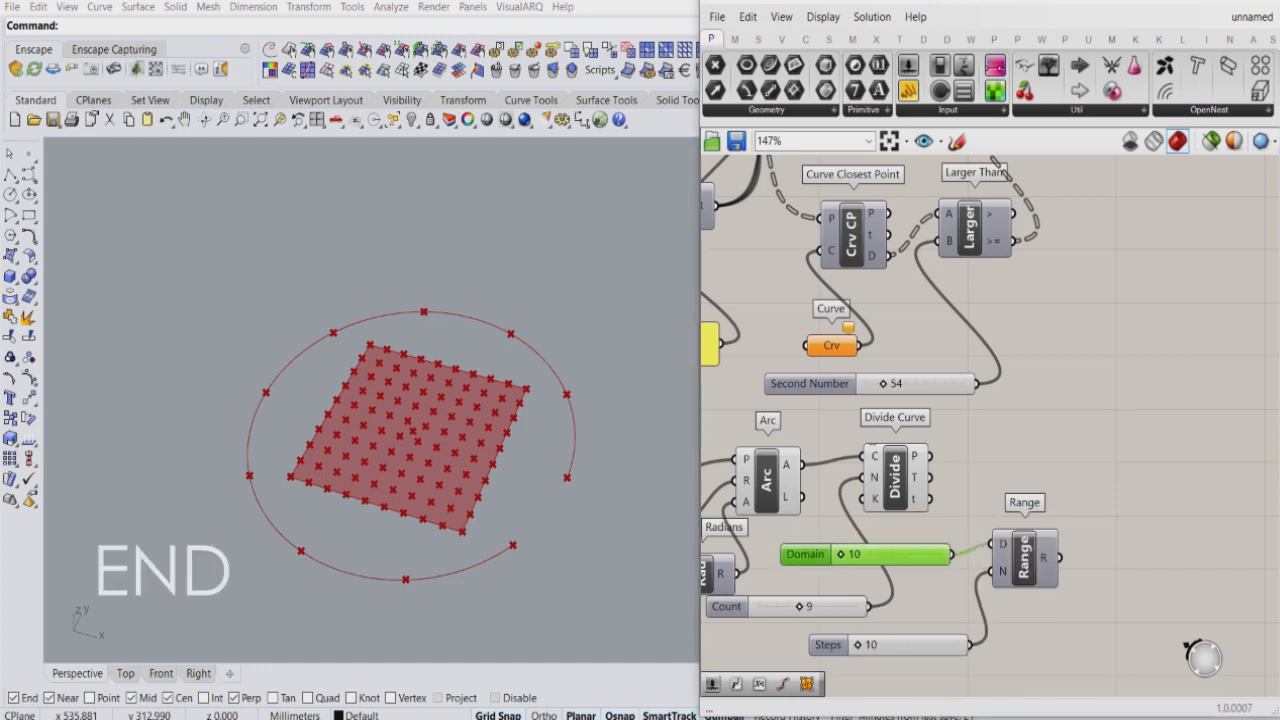
drag(1024, 558, 1018, 569)
- Add a Move component above Range, next to Divide Curve
double_click(1005, 458)
text(move)
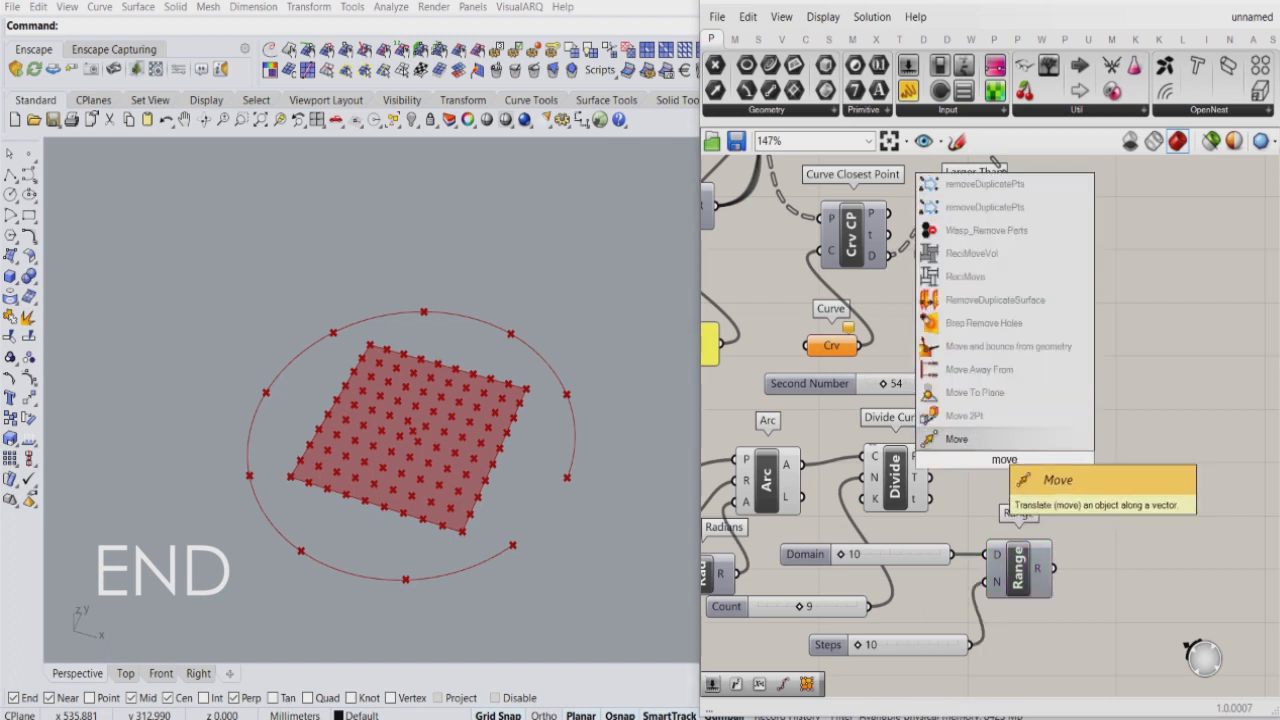
key(Return)
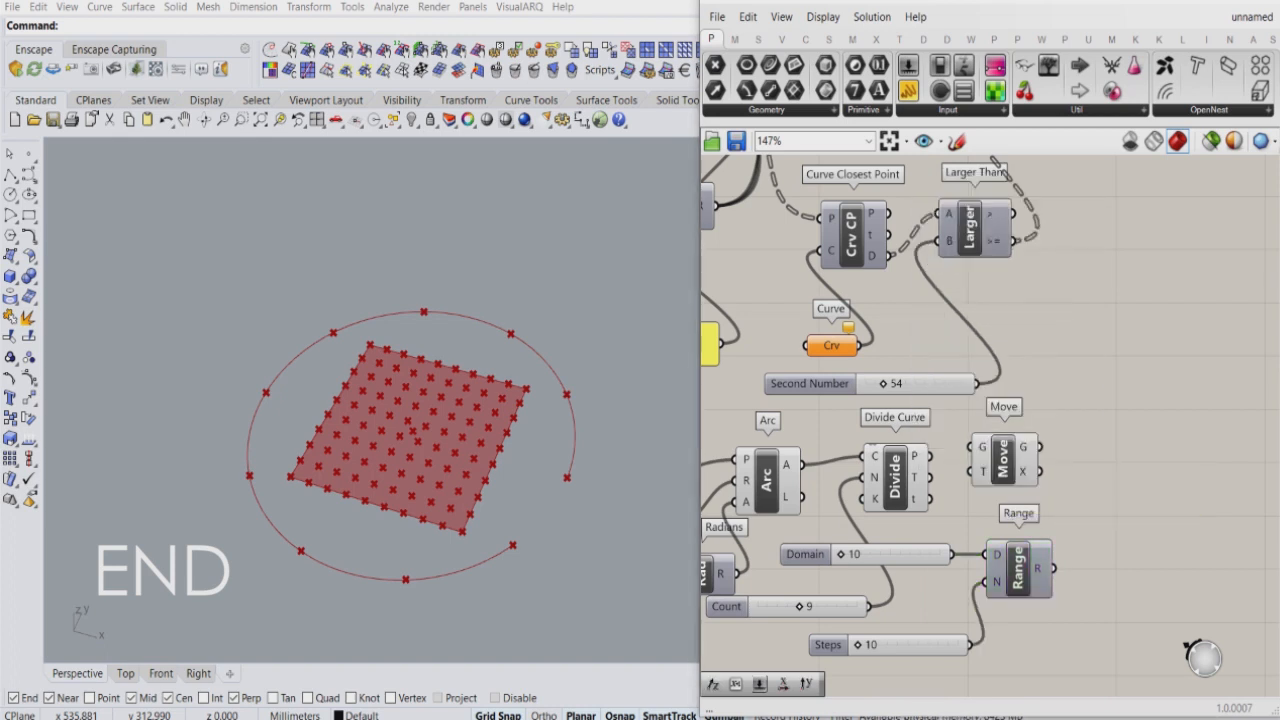